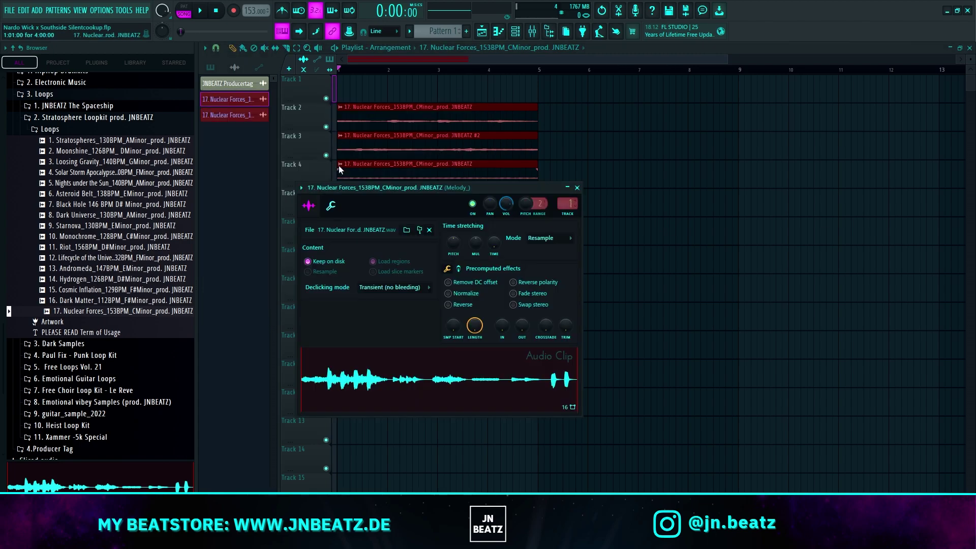
Make the loop copy on Track 5 a separate clip and move all four Nuclear Forces clips up to Tracks 1–4
left_click(528, 192)
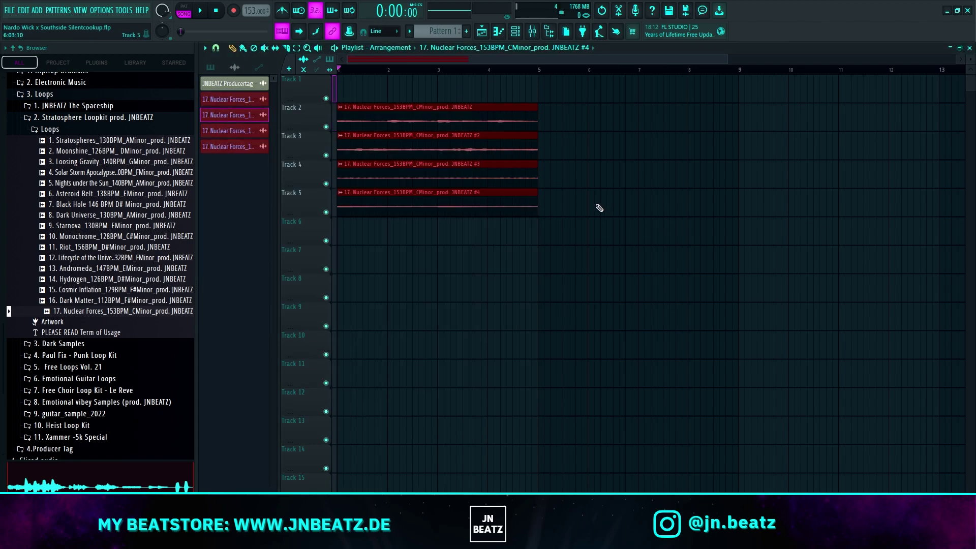
key("ctrl+a")
key("shift+Up")
key("ctrl+a")
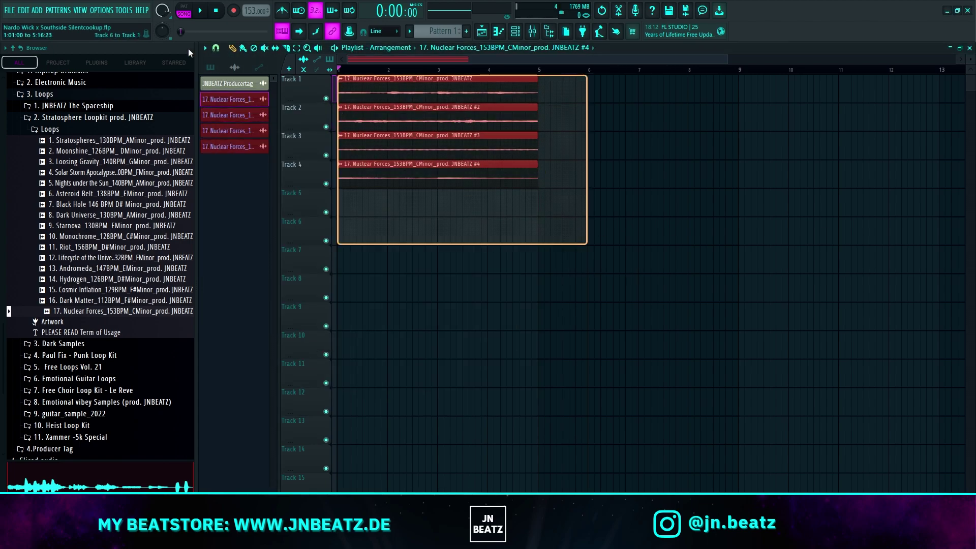
Duplicate the four loop clips four times in a row so that they run up to bar 21
key("ctrl+b")
key("ctrl+b")
key("ctrl+b")
key("ctrl+b")
Play the arrangement while deleting the first two clips on Track 2 and the third and fourth clips on Track 3
right_click(371, 124)
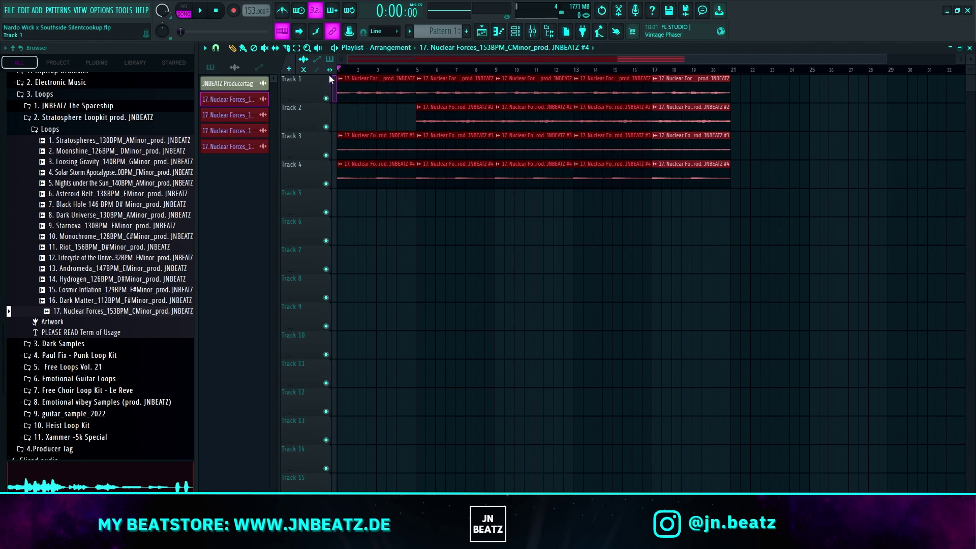
key("space")
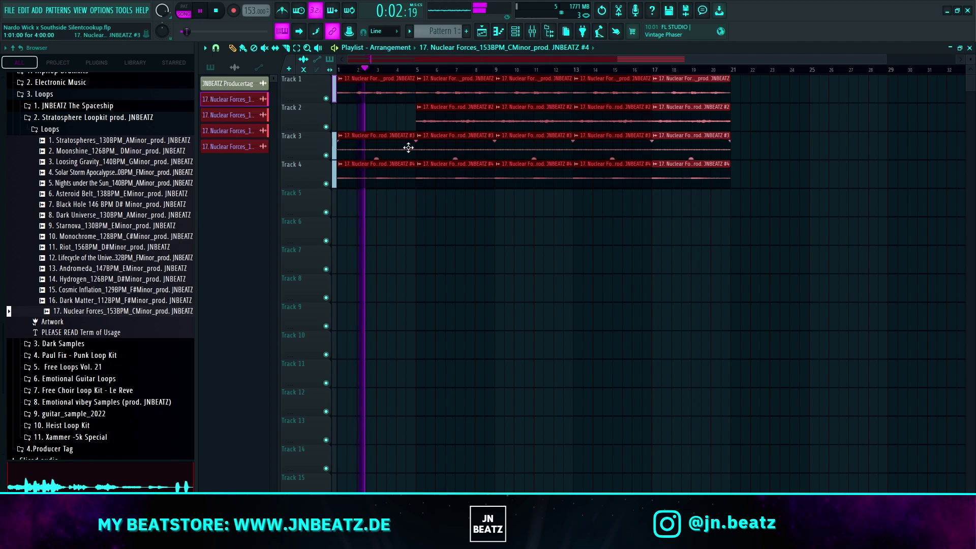
right_click(454, 124)
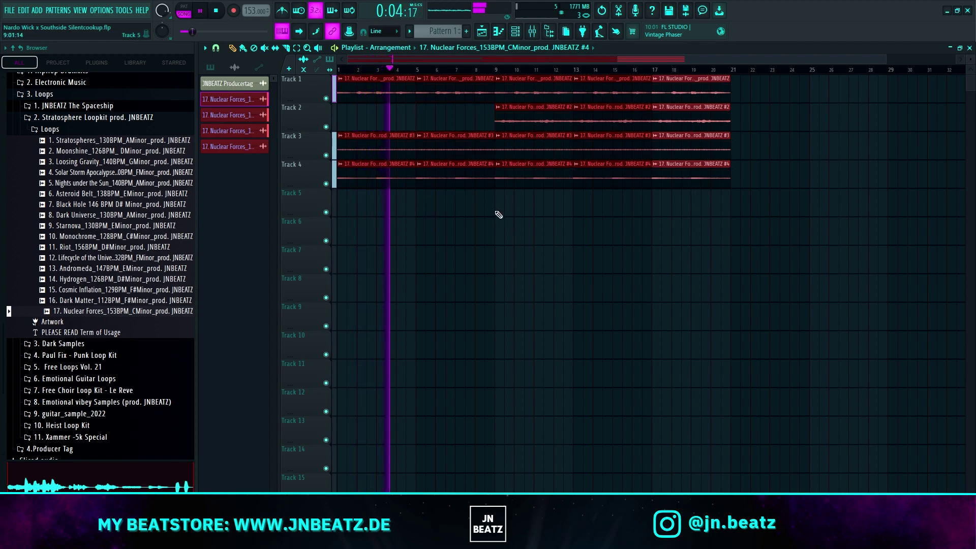
right_click(512, 150)
right_click(606, 150)
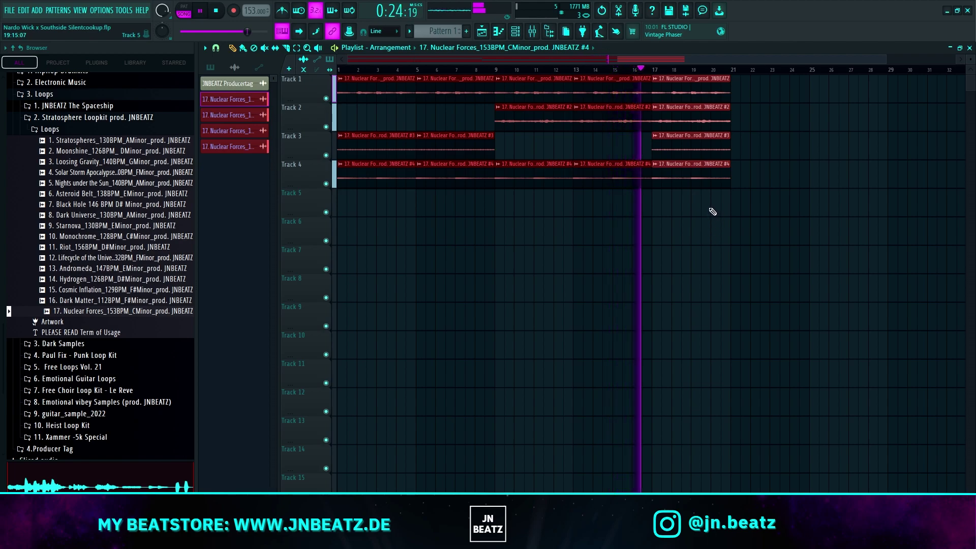
key("space")
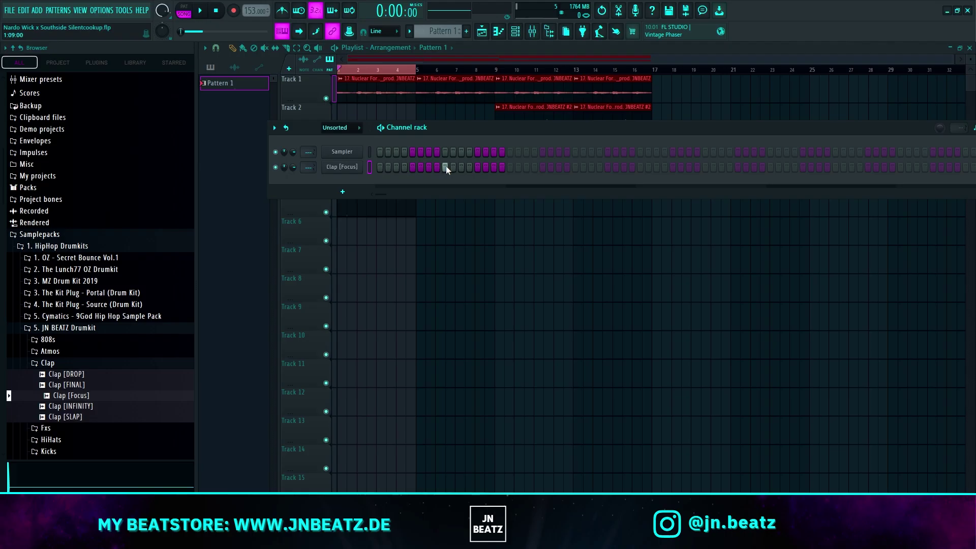
During playback, add Clap [Focus] hits on step 9 of bars 2, 3 and 4, and route the clap to mixer track 14
key("space")
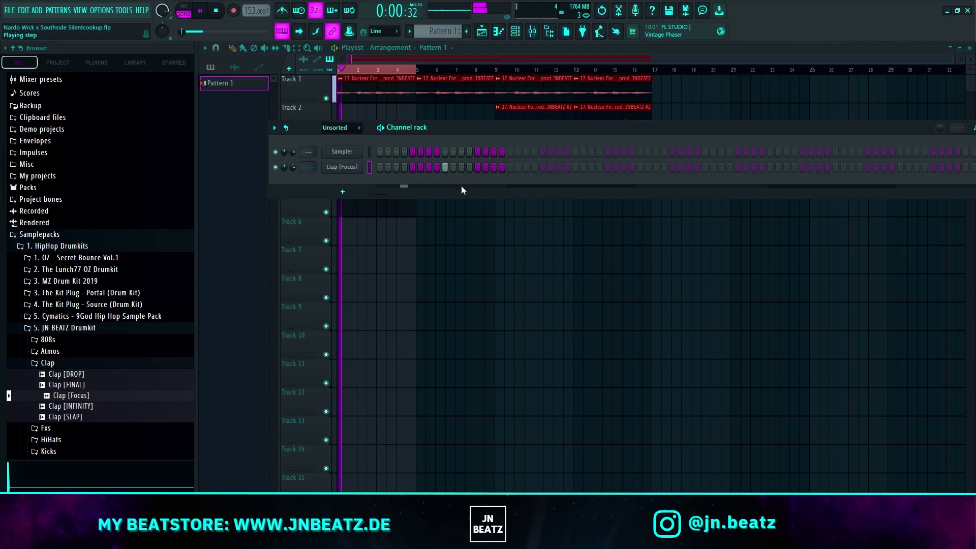
left_click(577, 167)
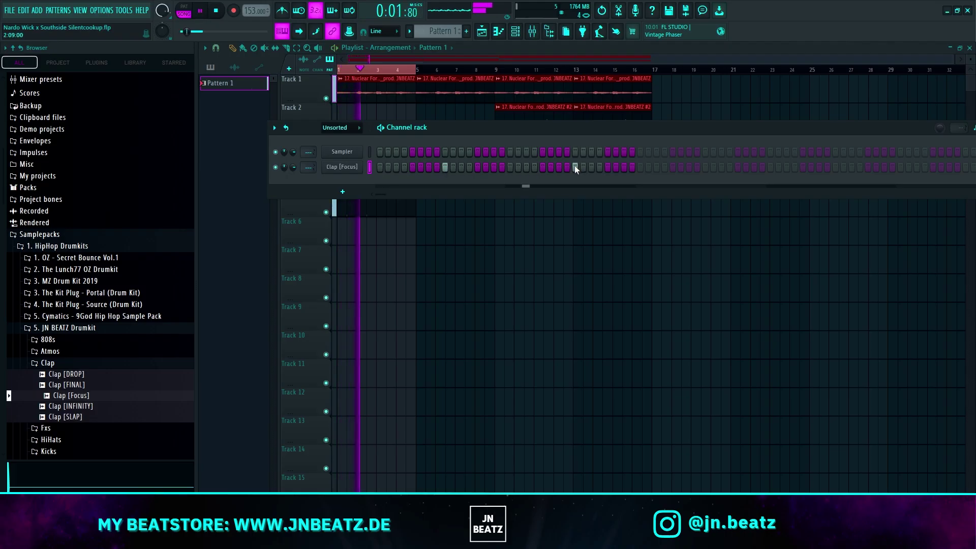
left_click(706, 168)
left_click(835, 166)
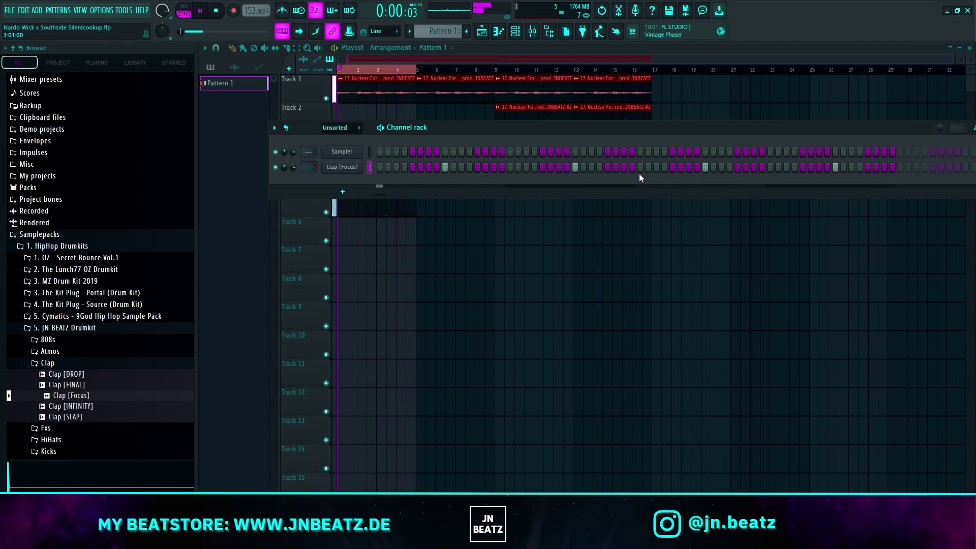
left_click_drag(308, 167, 308, 148)
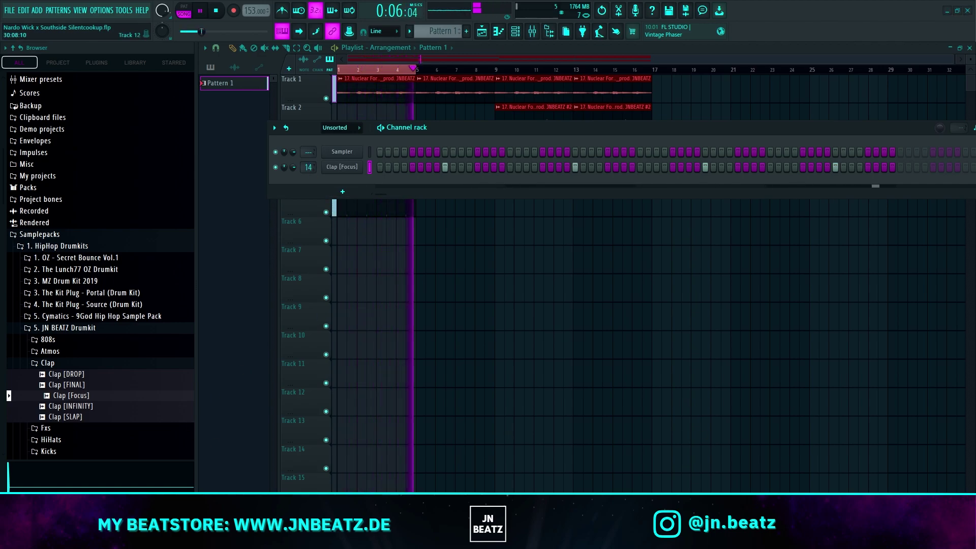
Audition snares from the Essentials Sauce Drum Kit [DRIPO] and add SNARE V8 [Southside] as a new channel
scroll(101, 241, "down", 4)
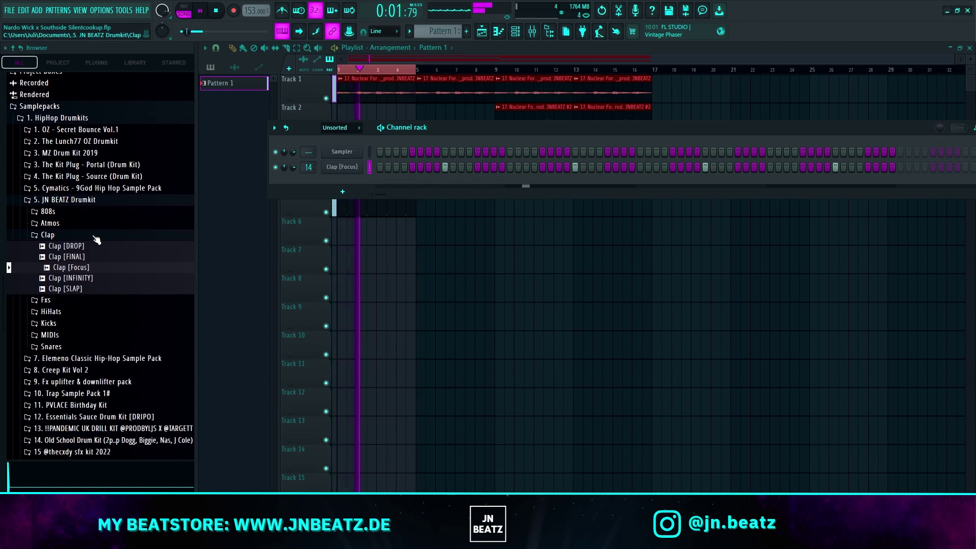
left_click(65, 238)
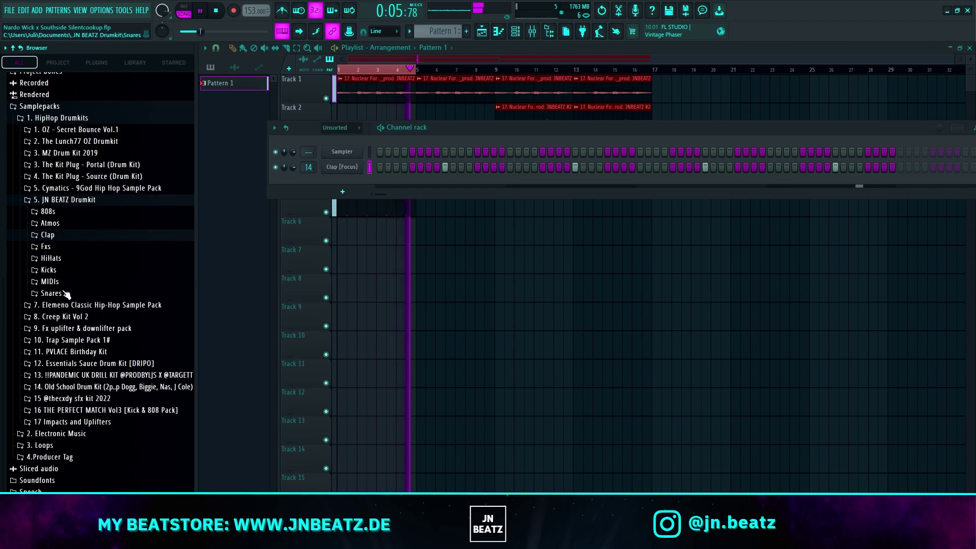
left_click(98, 363)
scroll(98, 363, "down", 3)
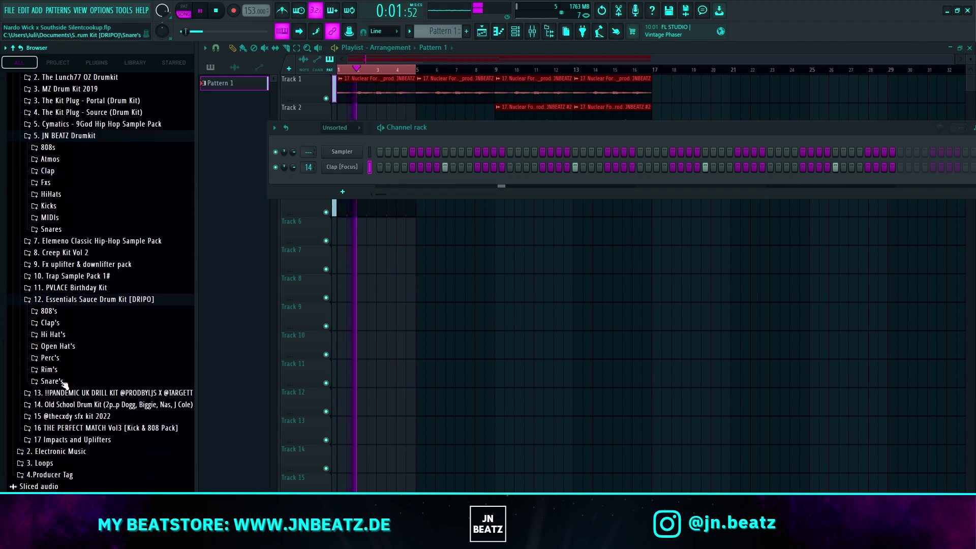
left_click(76, 358)
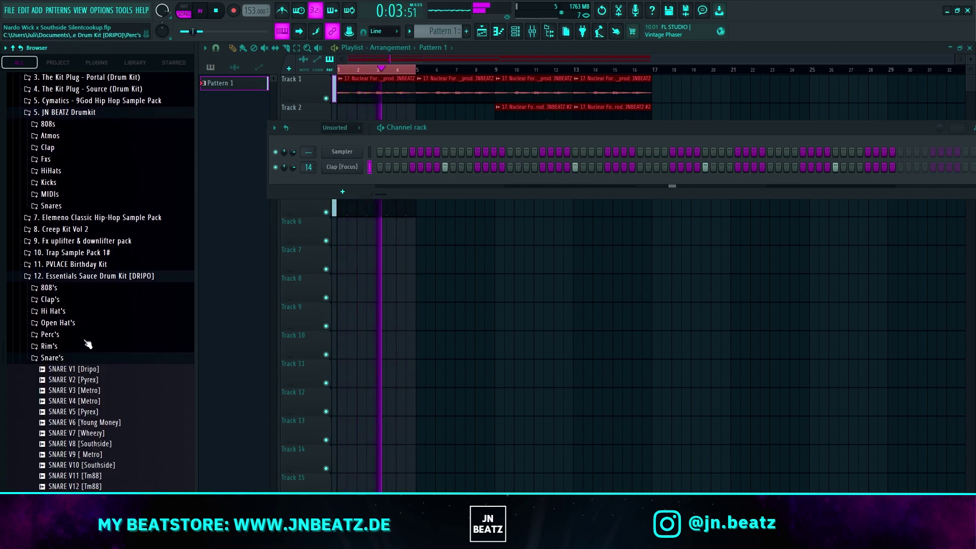
left_click(84, 465)
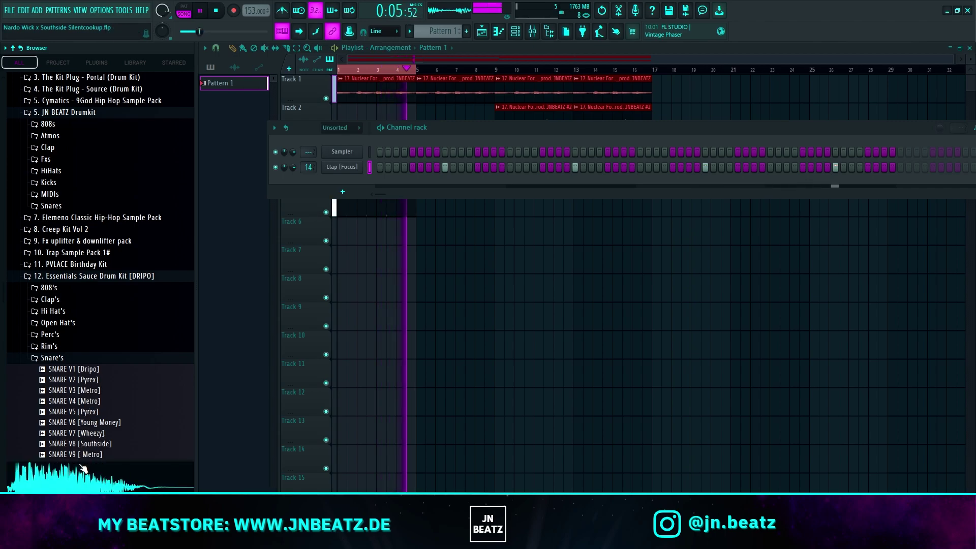
left_click(66, 444)
left_click_drag(91, 447, 340, 179)
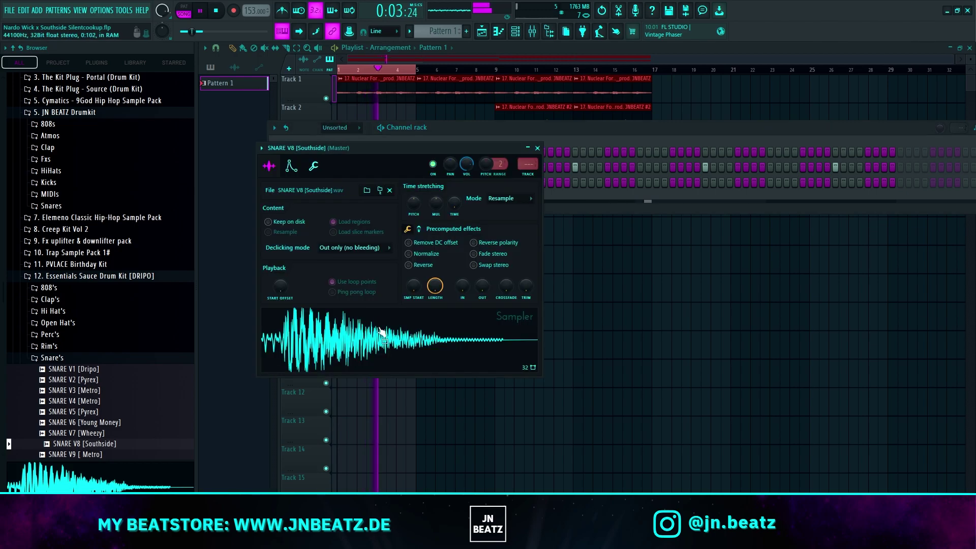
Add a slight fade-out to the SNARE V8 sample and copy the Clap [Focus] step pattern into its channel
left_click_drag(483, 289, 482, 272)
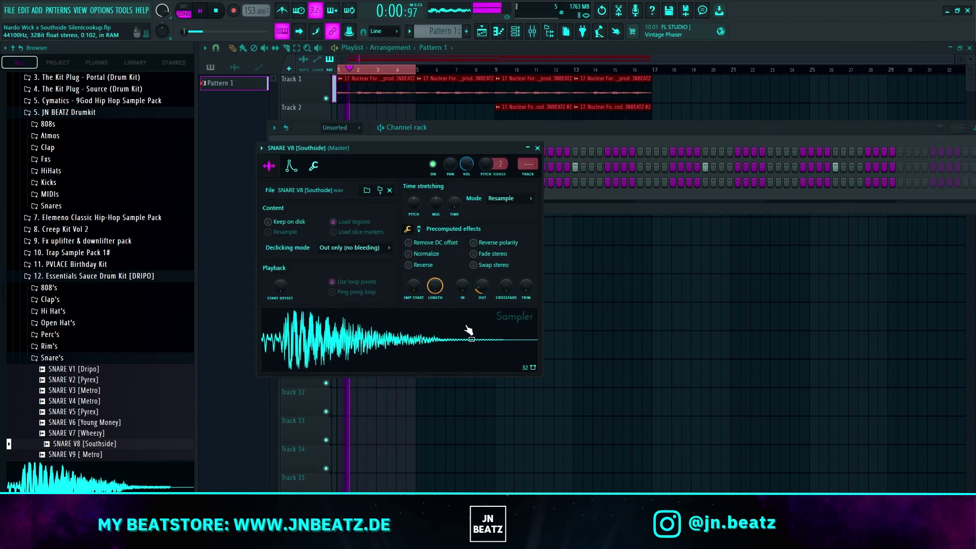
left_click(487, 130)
right_click(337, 170)
left_click(485, 176)
right_click(349, 187)
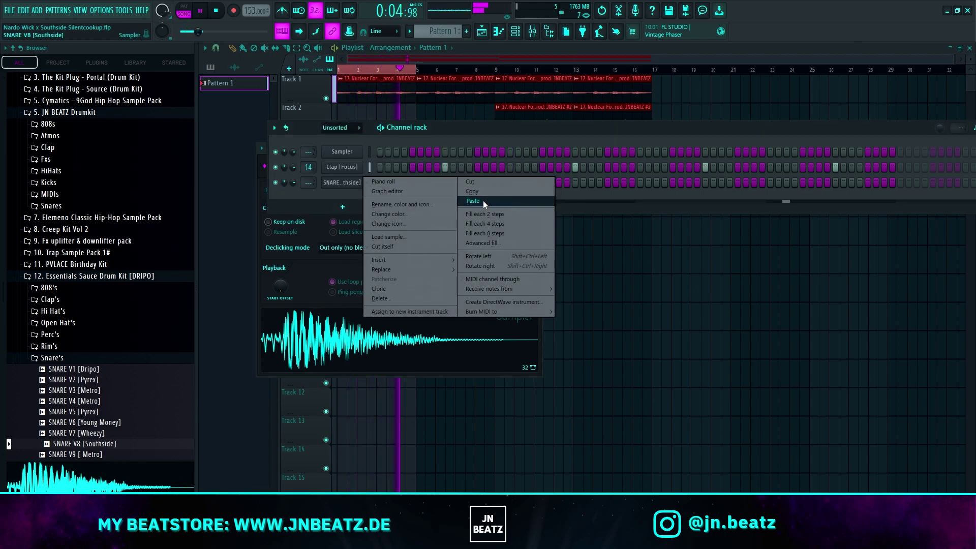
left_click(483, 200)
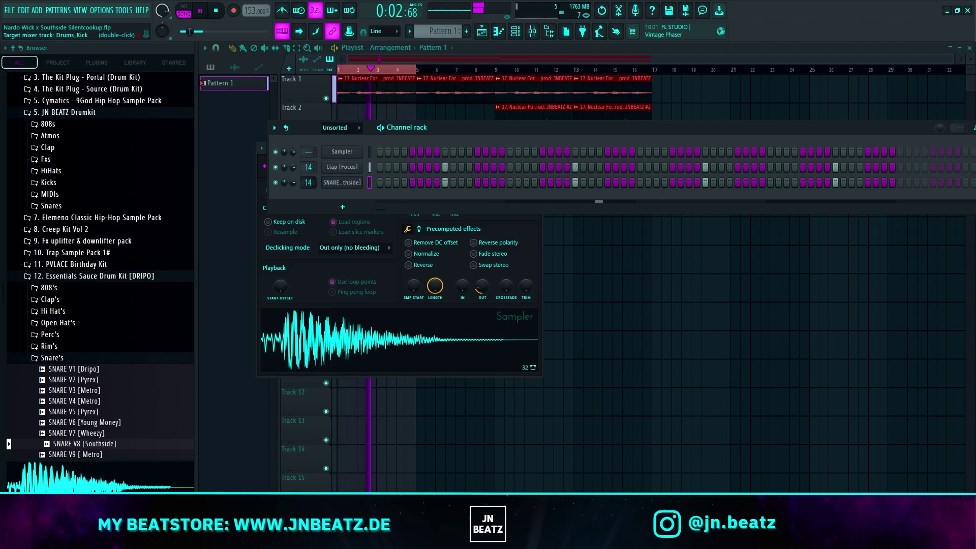
Check the mixer layout and route both the clap and snare channels to mixer track 15
left_click(530, 35)
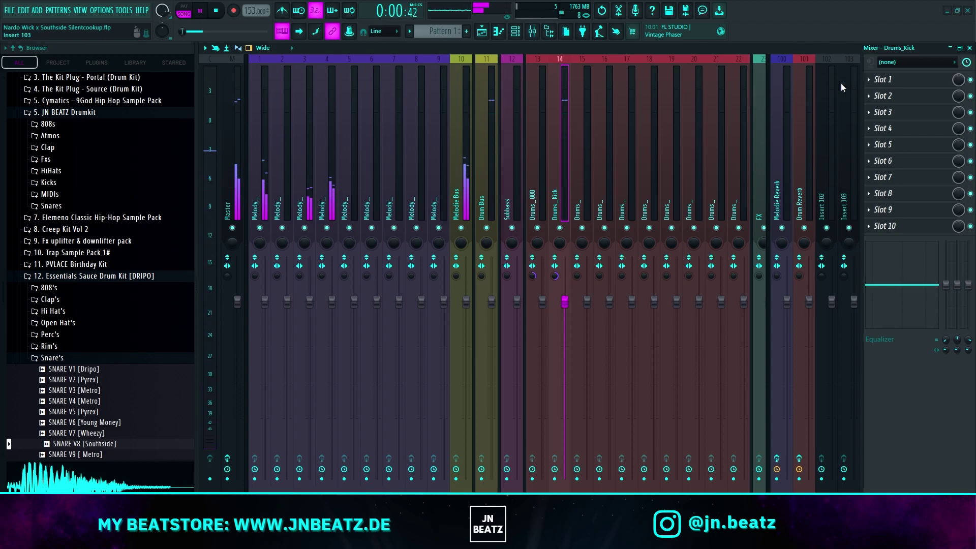
left_click(516, 33)
scroll(307, 163, "up", 1)
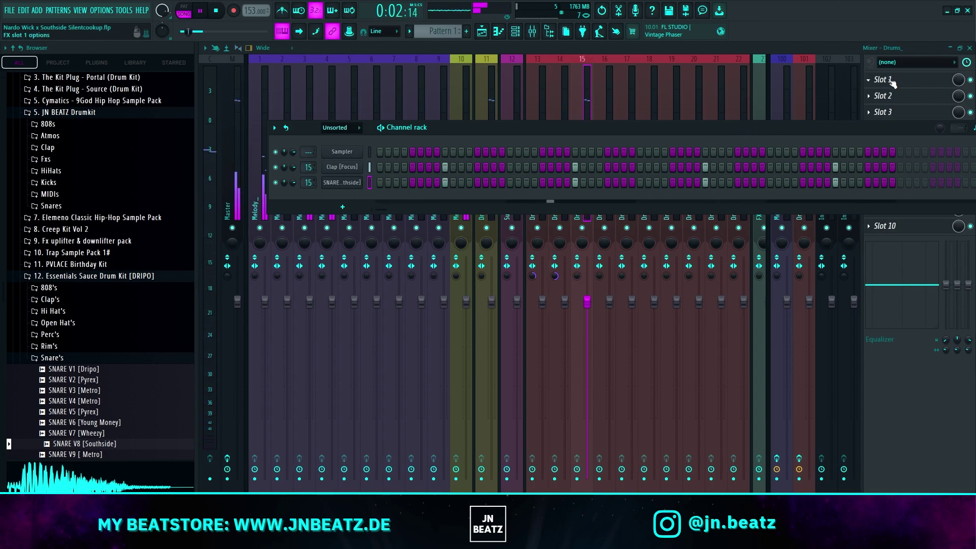
Load Fruity Parametric EQ 2 in slot 1 of mixer track 15 with the 20Hz + 18kHz cut preset
left_click(884, 80)
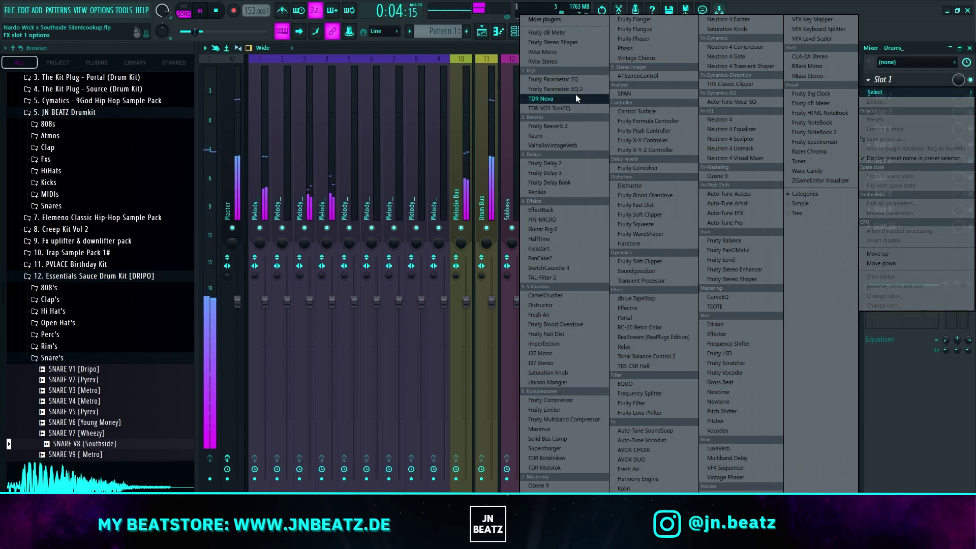
left_click(560, 89)
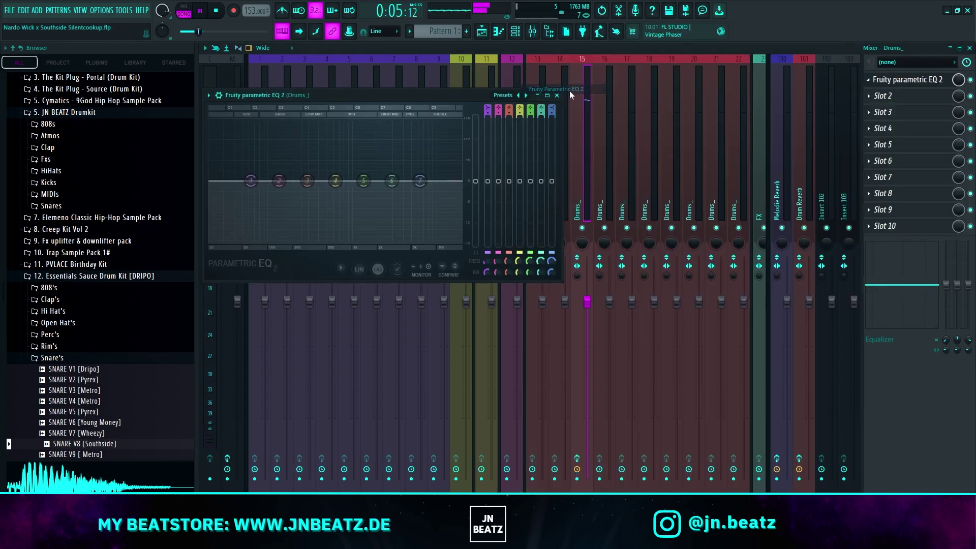
left_click(527, 96)
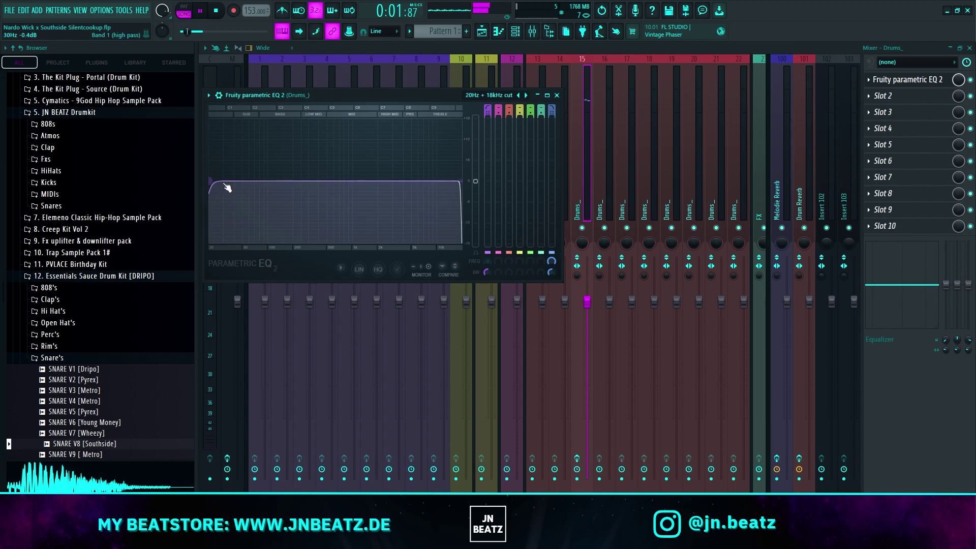
Load a second Fruity Parametric EQ 2 in slot 2 and make narrow cuts with bands 4 and 6, the latter about -4 dB at 5610 Hz
left_click(885, 96)
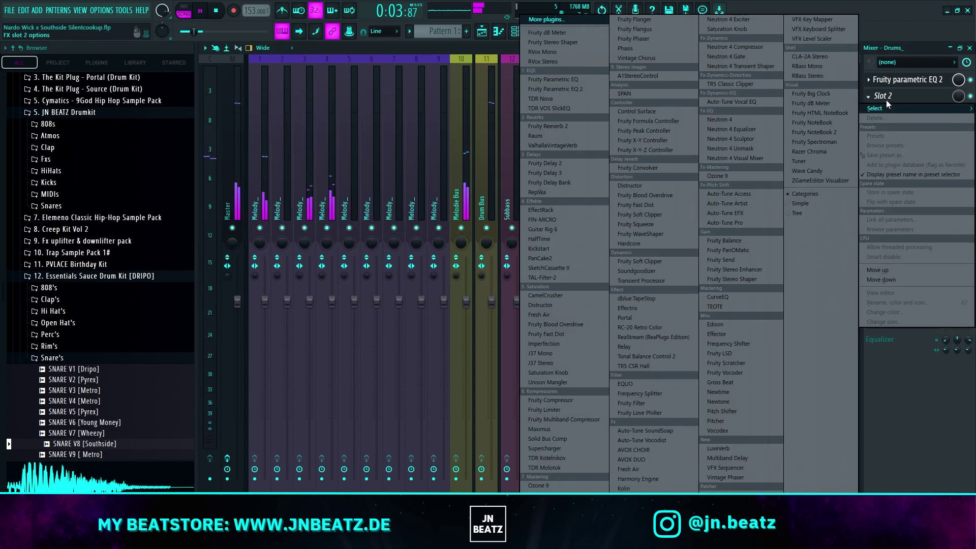
left_click(575, 90)
left_click_drag(349, 194, 428, 207)
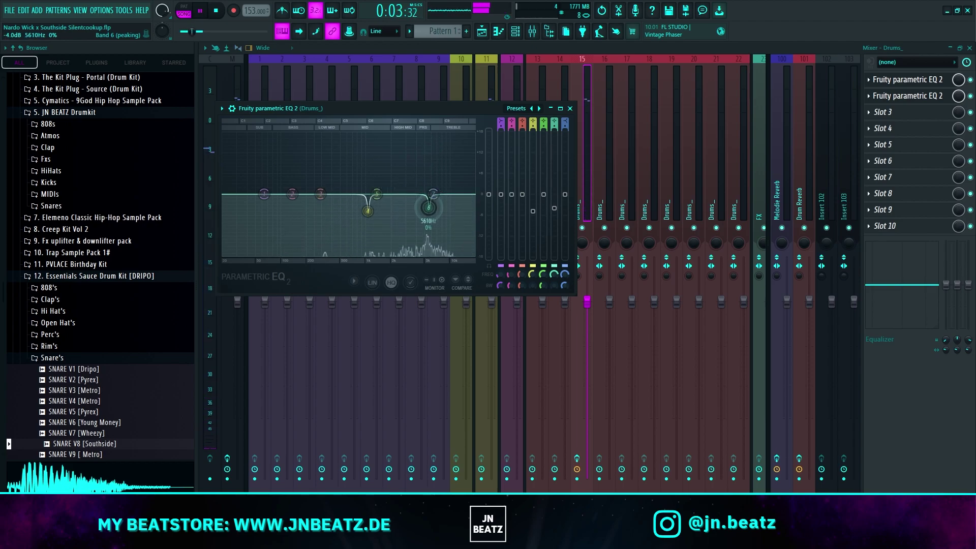
left_click(570, 108)
Stop playback and load CamelCrusher in slot 3 of mixer track 15
left_click(904, 112)
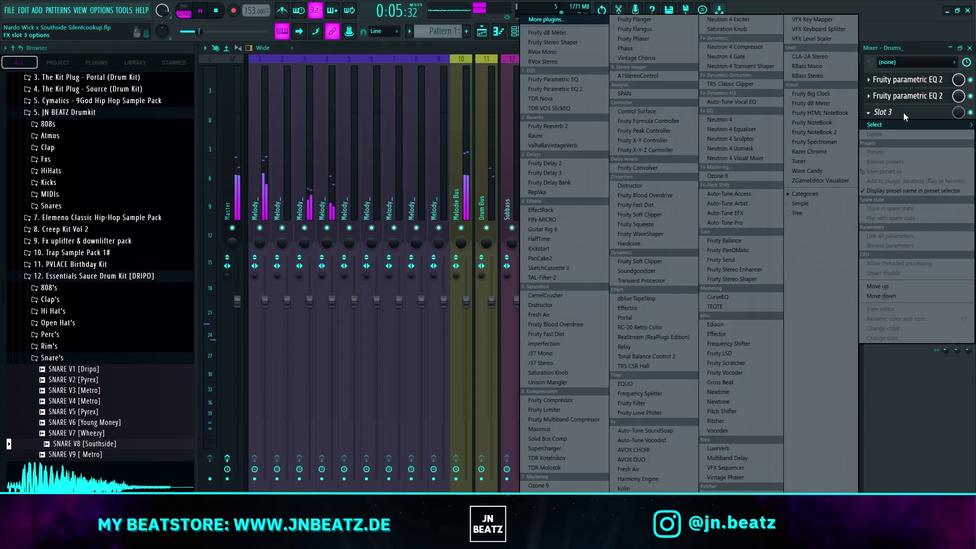
left_click(214, 13)
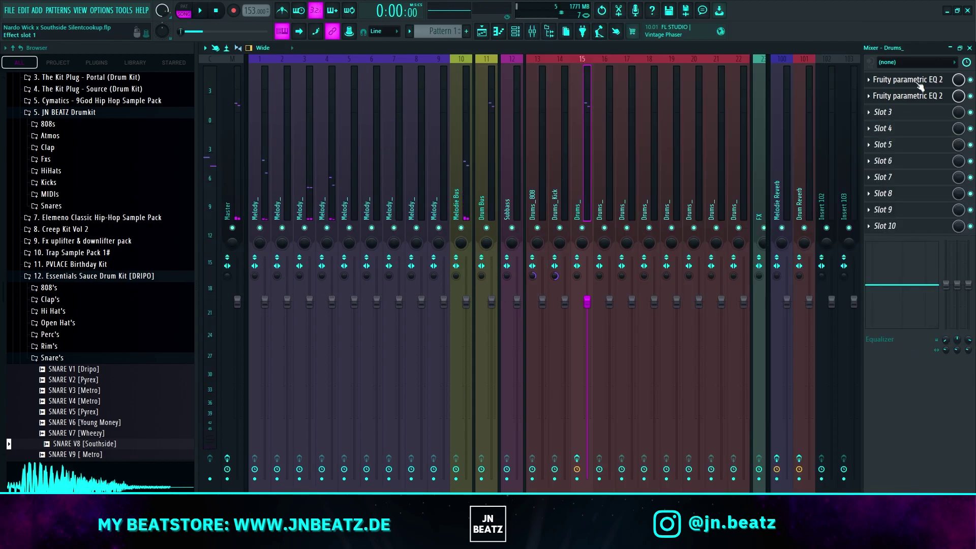
left_click(898, 114)
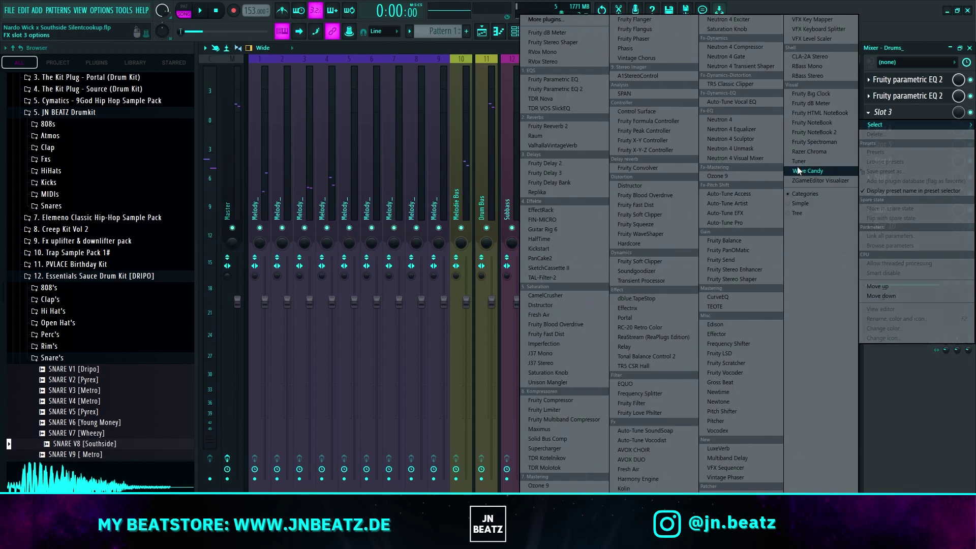
left_click(570, 298)
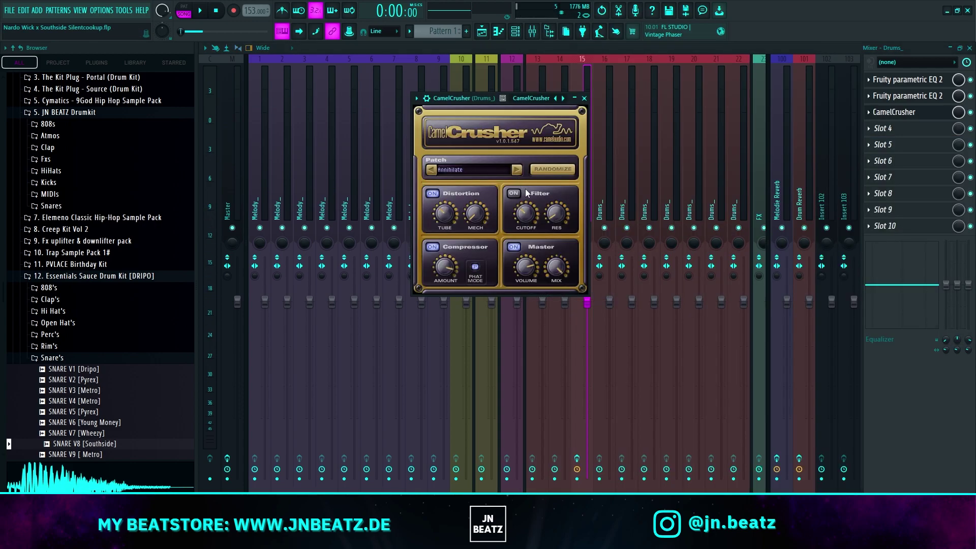
Set CamelCrusher's mix level to 45% and, during playback, lower mixer track 15's volume to 75% (-6.1 dB)
left_click_drag(958, 112, 958, 129)
key("space")
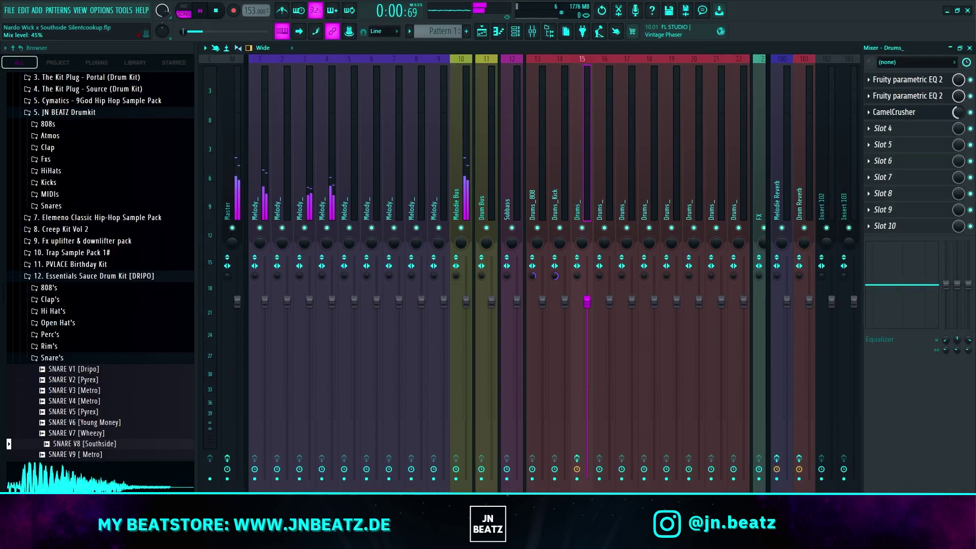
left_click_drag(588, 315, 588, 335)
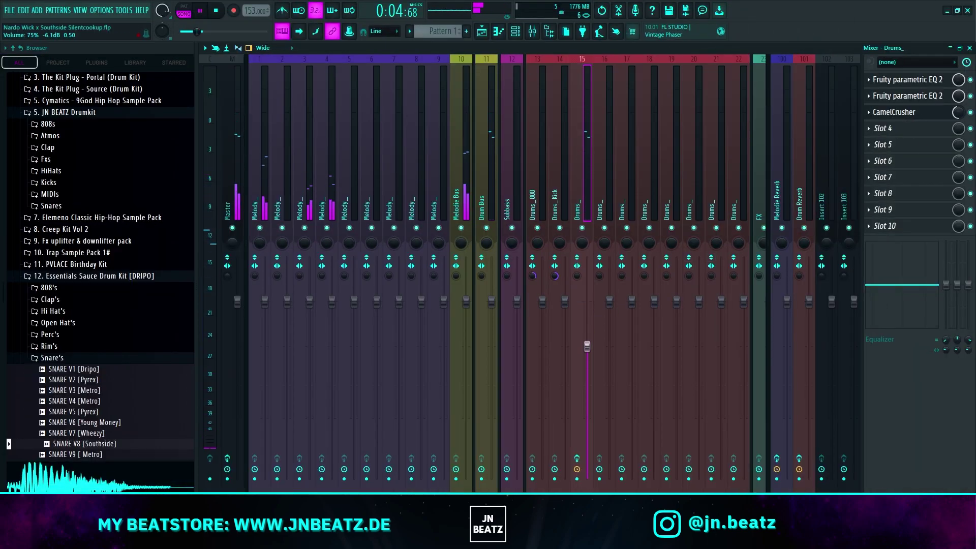
Audition the hi-hats in the Essentials Sauce Drum Kit and add HI HAT V2 [Southside] as a new channel below the snare
key("F6")
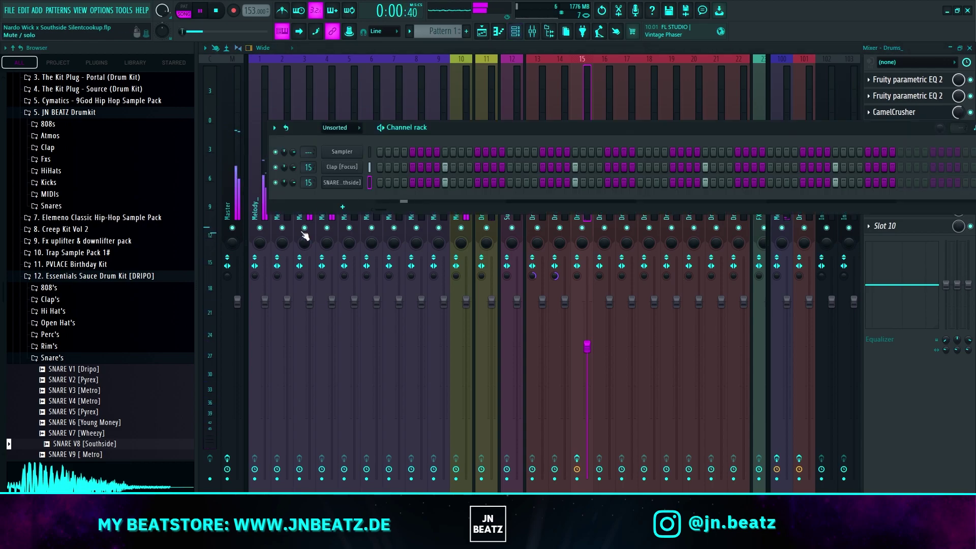
left_click(51, 357)
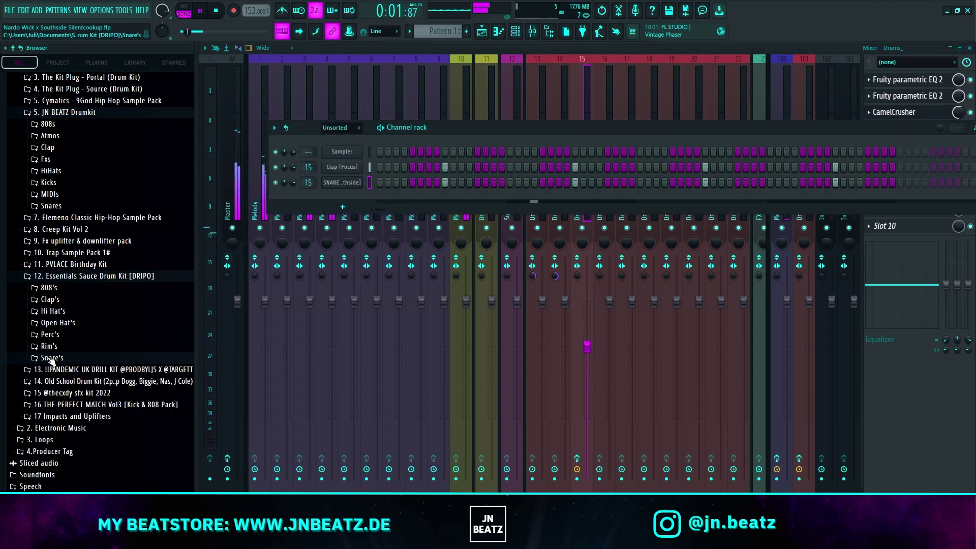
left_click(64, 311)
left_click(81, 365)
left_click(92, 356)
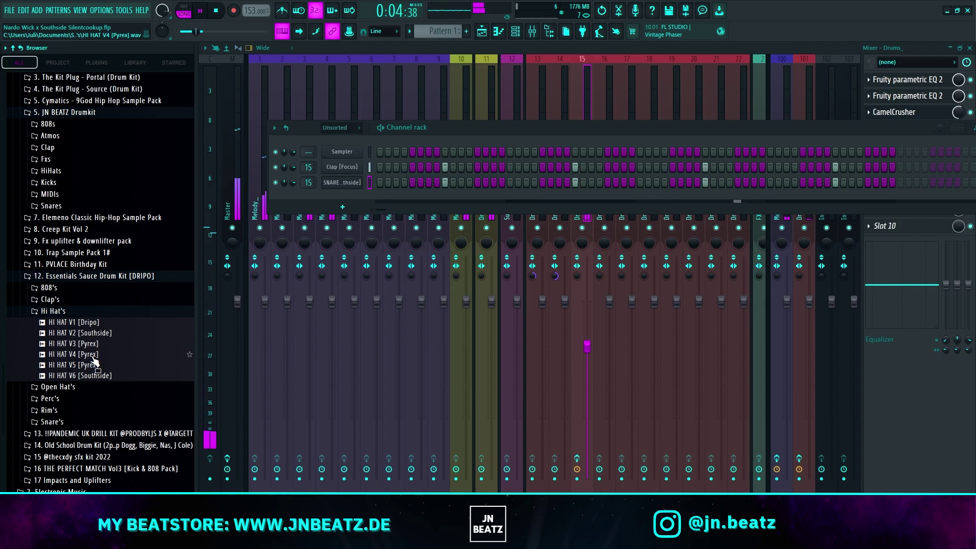
left_click(88, 334)
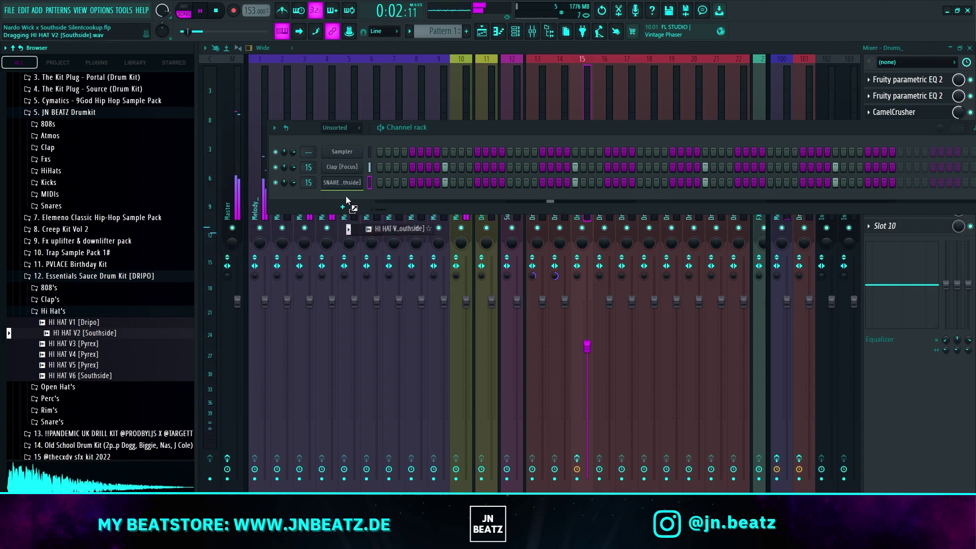
left_click_drag(346, 196, 356, 198)
Route the HI HAT V2 [Southside] channel to mixer track 16 and open it in the piano roll
right_click(365, 199)
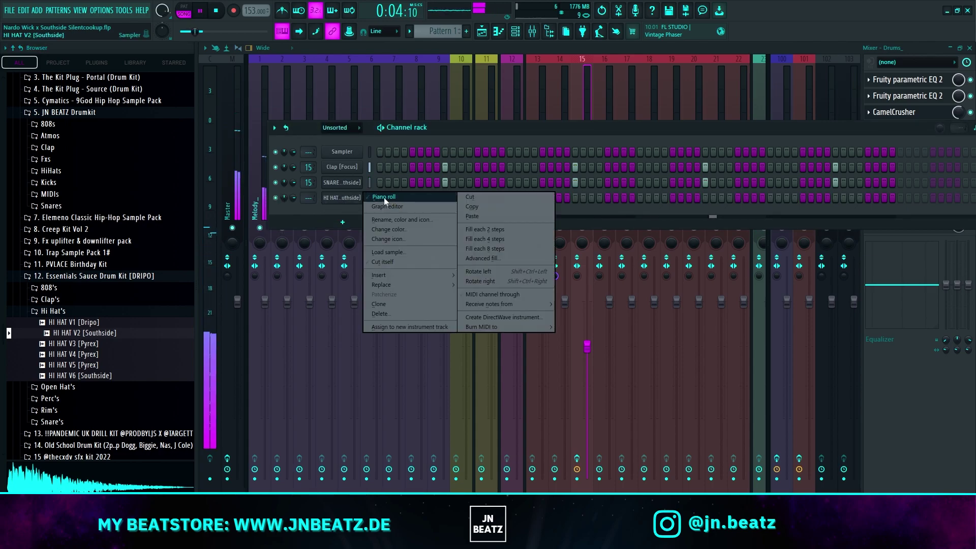
left_click(301, 200)
mouse_move(308, 199)
left_mouse_down()
mouse_move(308, 165)
mouse_move(318, 199)
left_mouse_up()
right_click(361, 200)
left_click(384, 197)
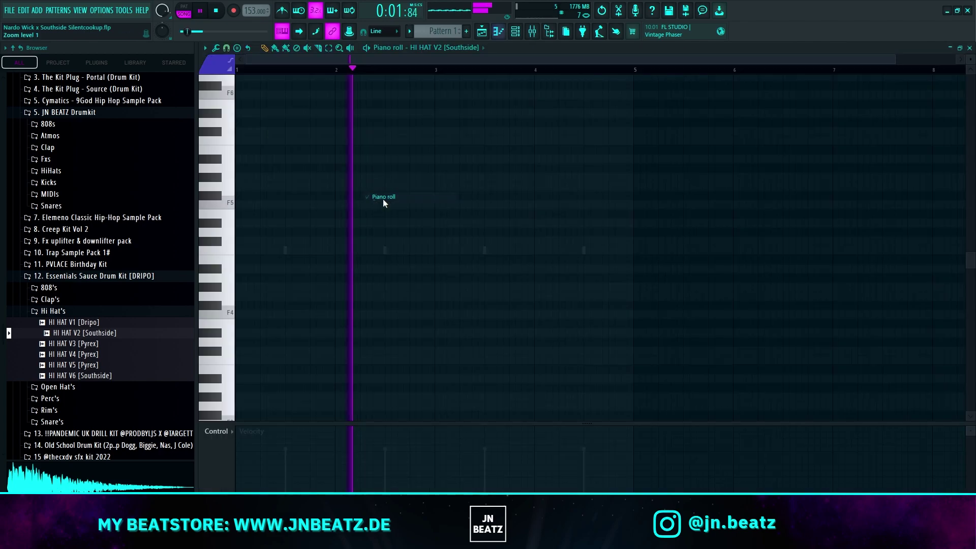
Draw the bar 1 hi-hat pattern on C5: two longer notes, a fast roll and a short hit after a gap
key("space")
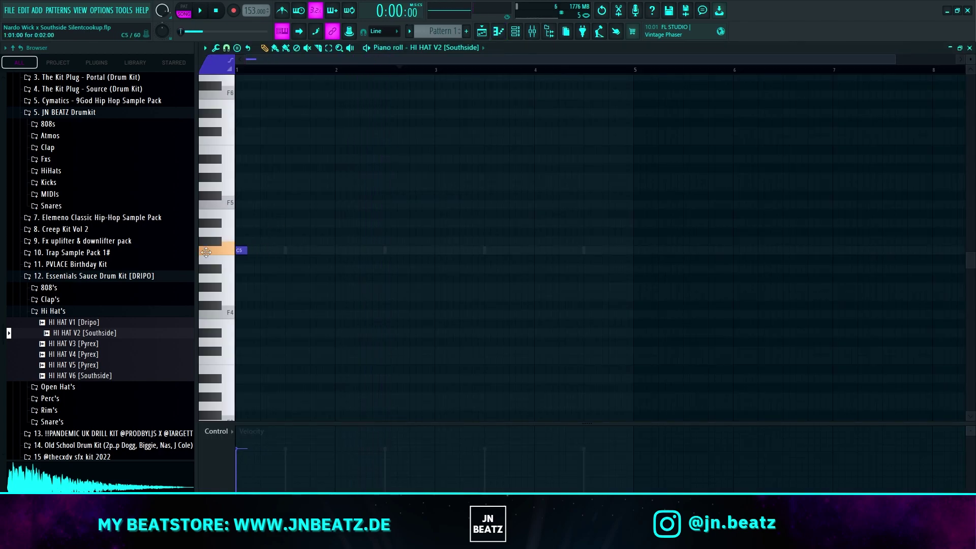
scroll(291, 254, "up", 2, "ctrl")
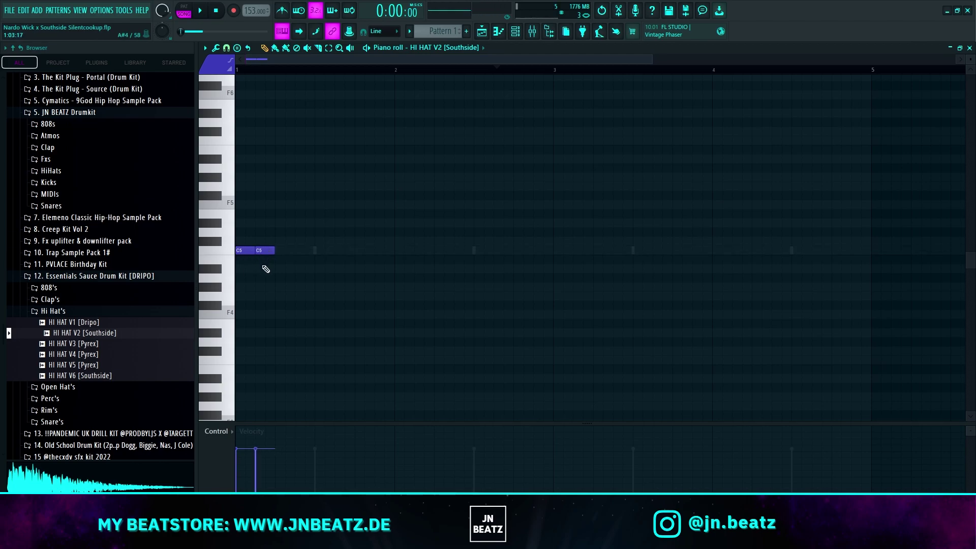
scroll(266, 269, "up", 4, "ctrl")
scroll(296, 268, "up", 3, "ctrl")
key("space")
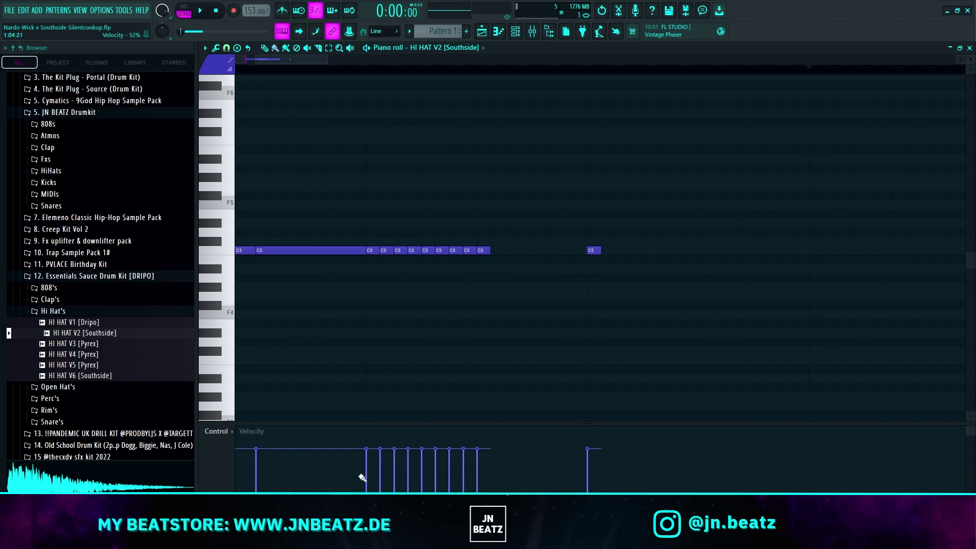
Shape the first C5 roll with rising velocities, lower the second note's velocity, and add two more short C5 hits in bar 1
key("space")
key("ctrl+z")
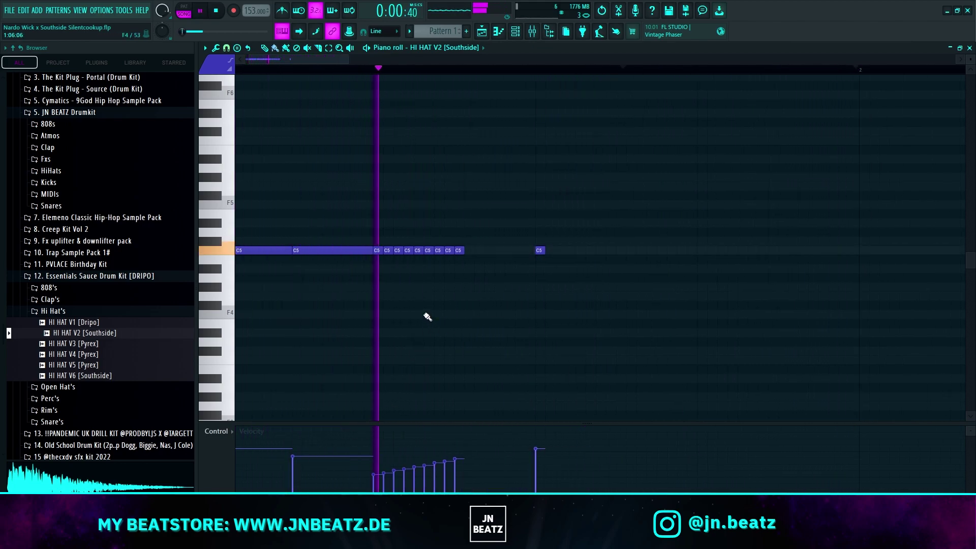
key("ctrl+z")
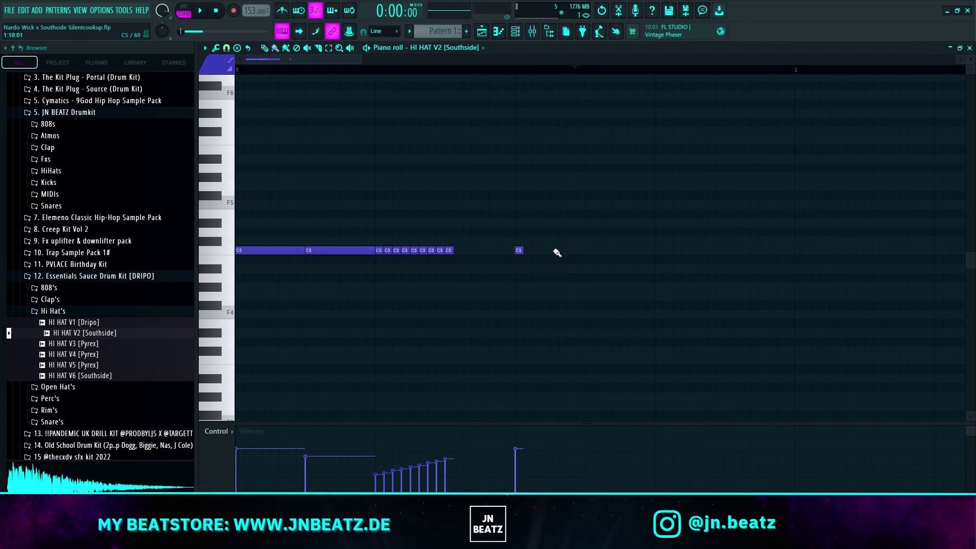
key("space")
left_click(586, 251)
left_click(656, 251)
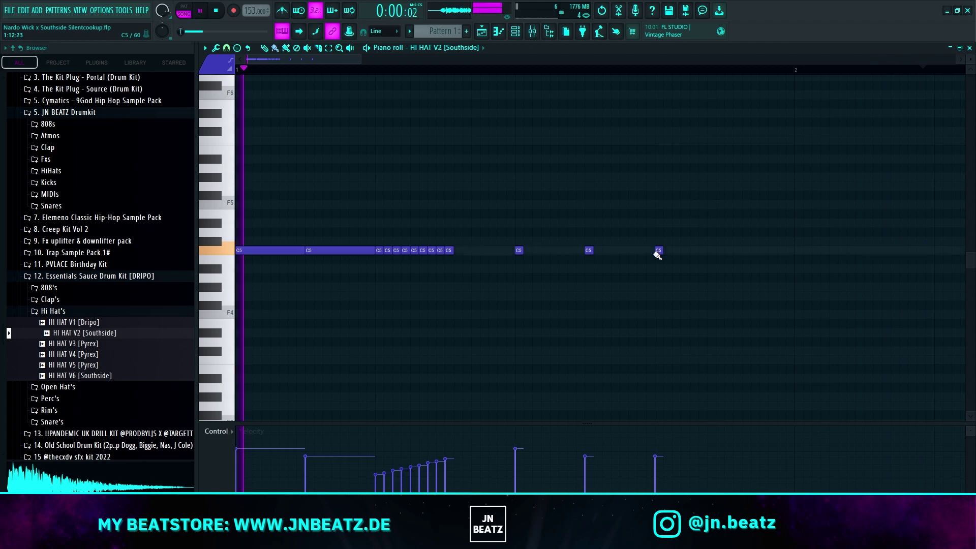
scroll(554, 268, "down", 1, "ctrl")
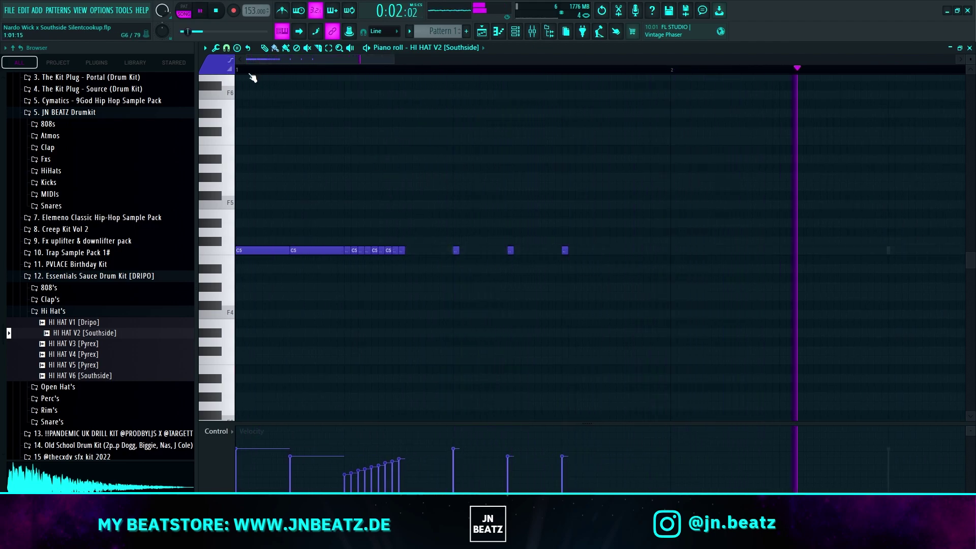
Layer a short low note on C#4 under the middle of the three short C5 hits in bar 1
scroll(508, 222, "down", 2)
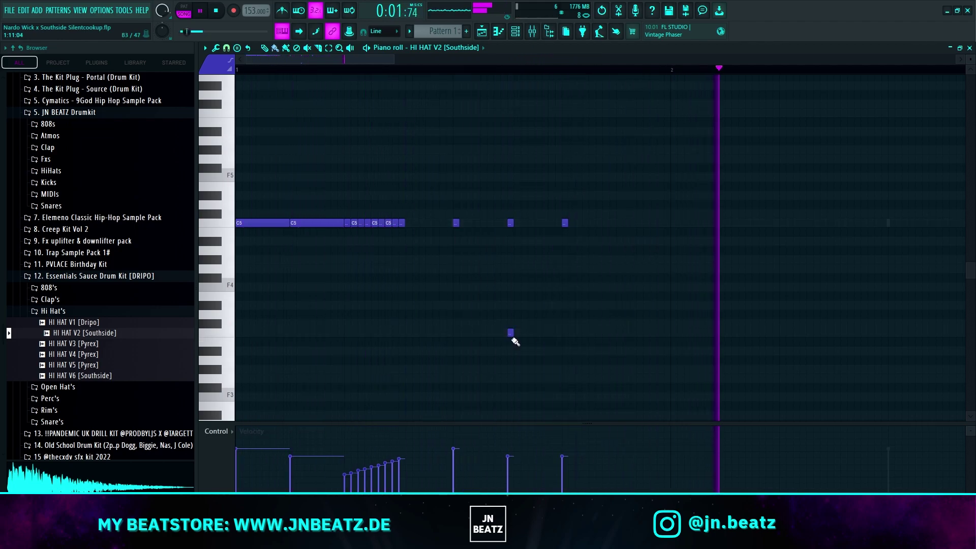
left_click(511, 331)
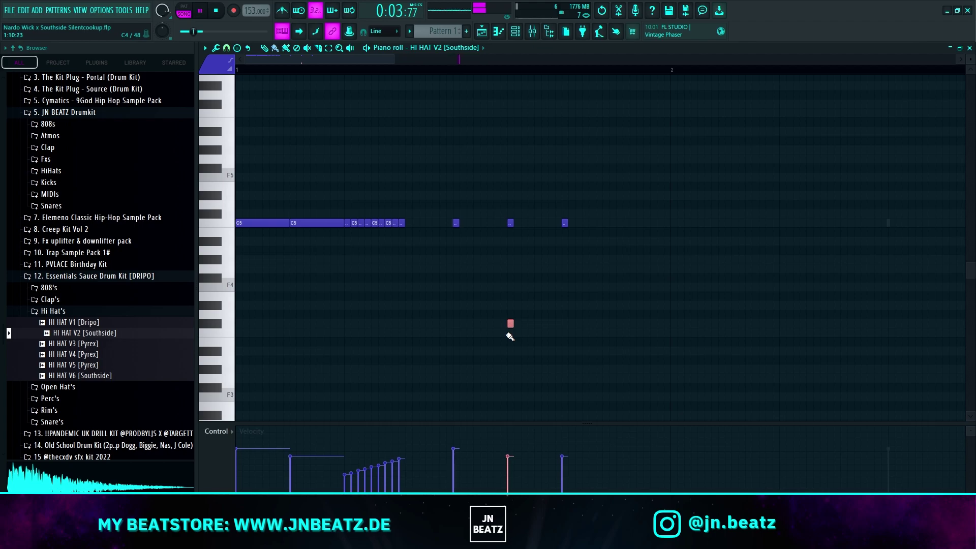
key("space")
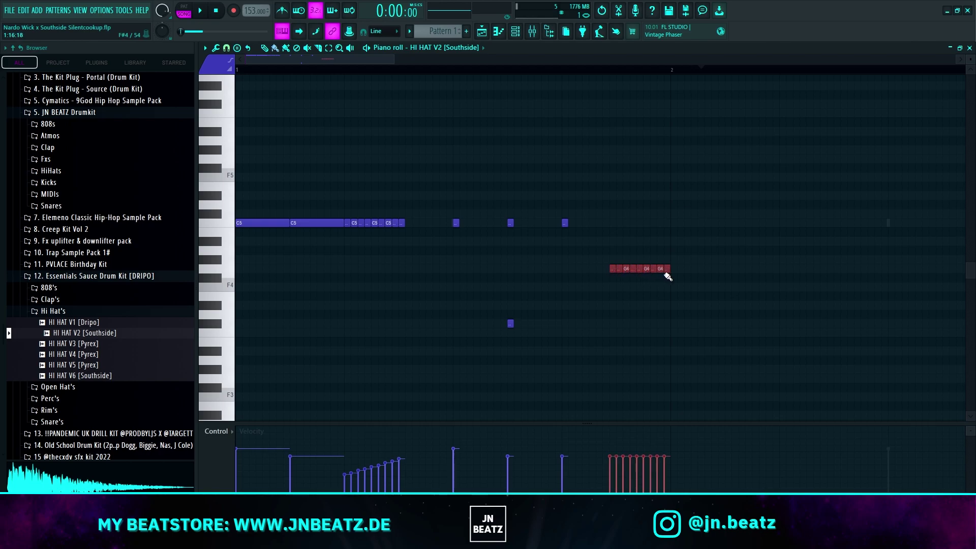
Finish bar 1 with a fast G4 roll, deleting its first note and giving the remaining notes rising velocities
right_click(613, 269)
key("space")
key("space")
left_click_drag(616, 486, 666, 456)
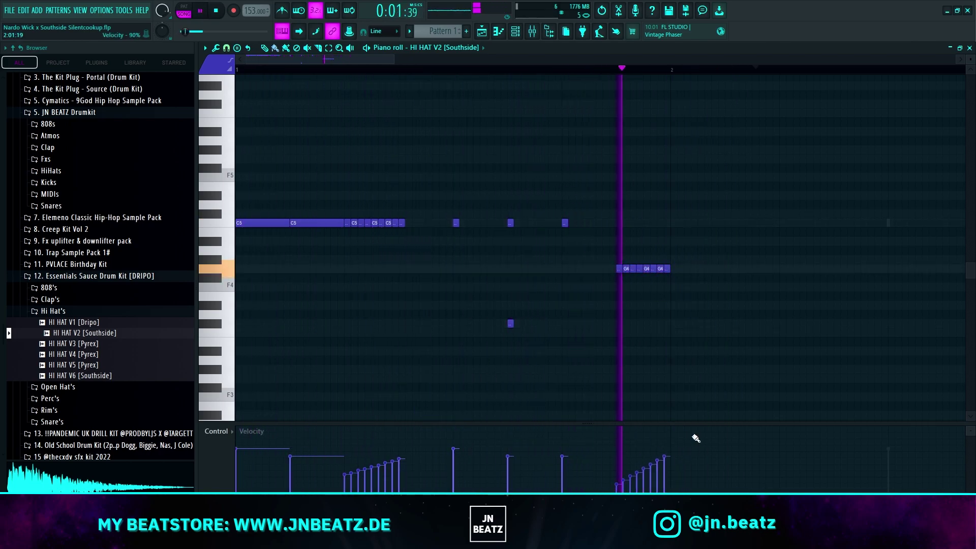
Copy the two long C5 notes to the start of bar 2 and layer a C4 note at about 56% velocity under the second
scroll(603, 322, "down", 3)
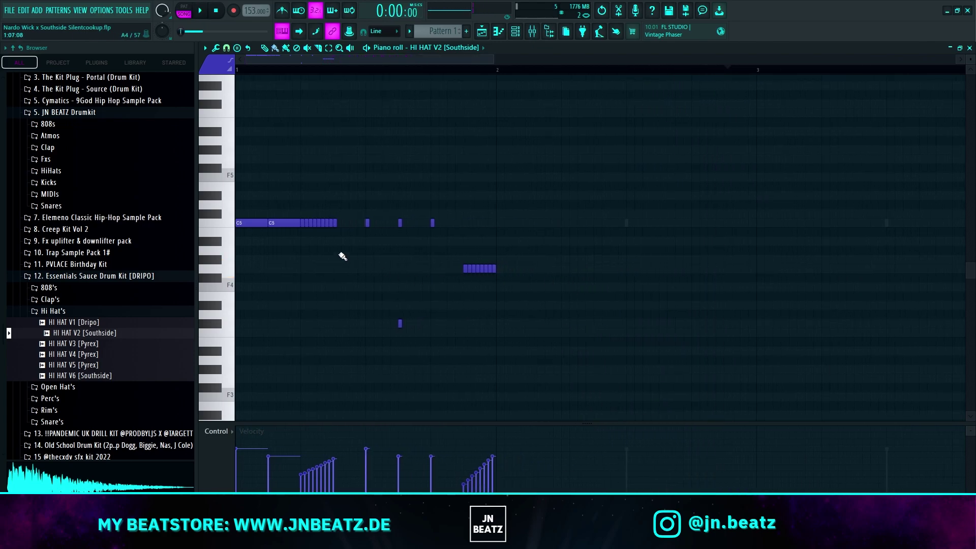
left_click_drag(277, 224, 510, 223)
key("space")
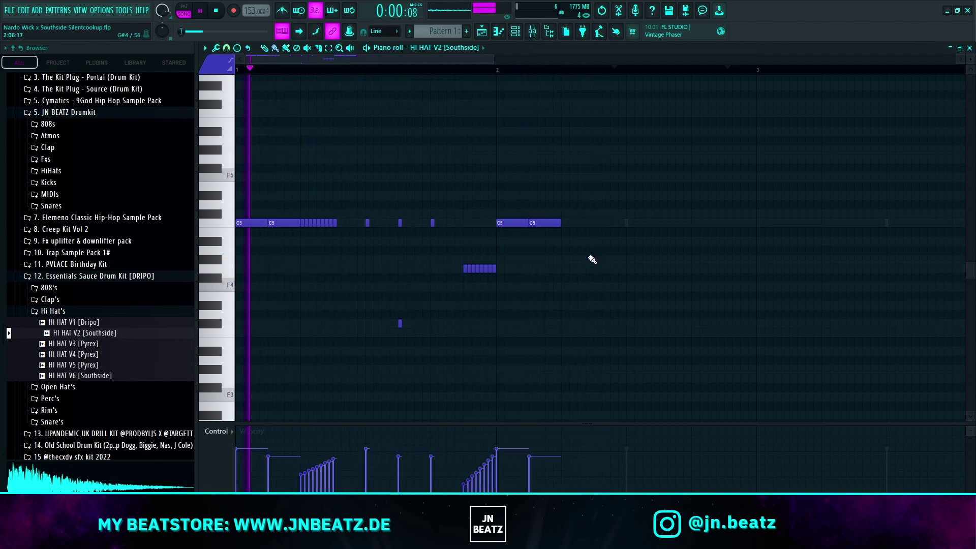
scroll(560, 262, "down", 3)
left_click(532, 269)
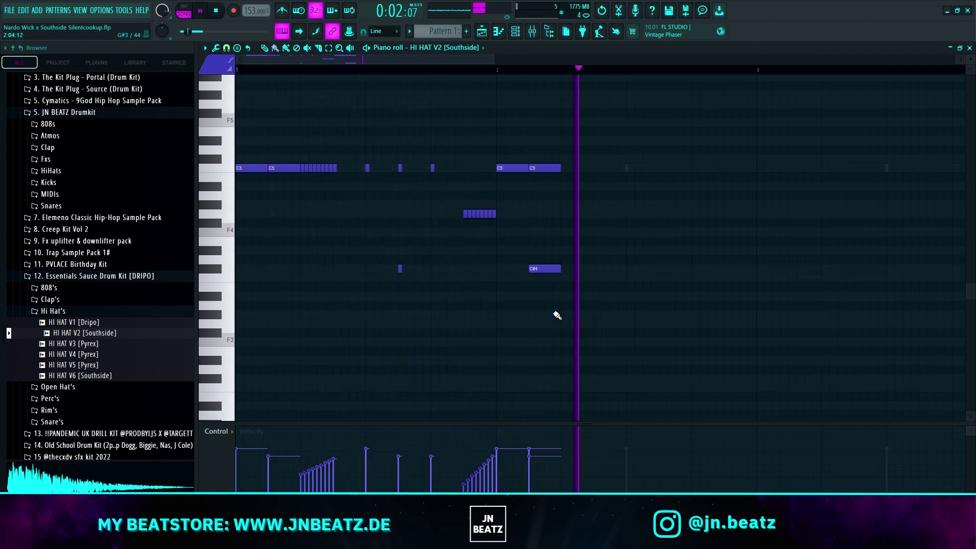
mouse_move(544, 269)
left_mouse_down()
mouse_move(544, 287)
mouse_move(544, 277)
left_mouse_up()
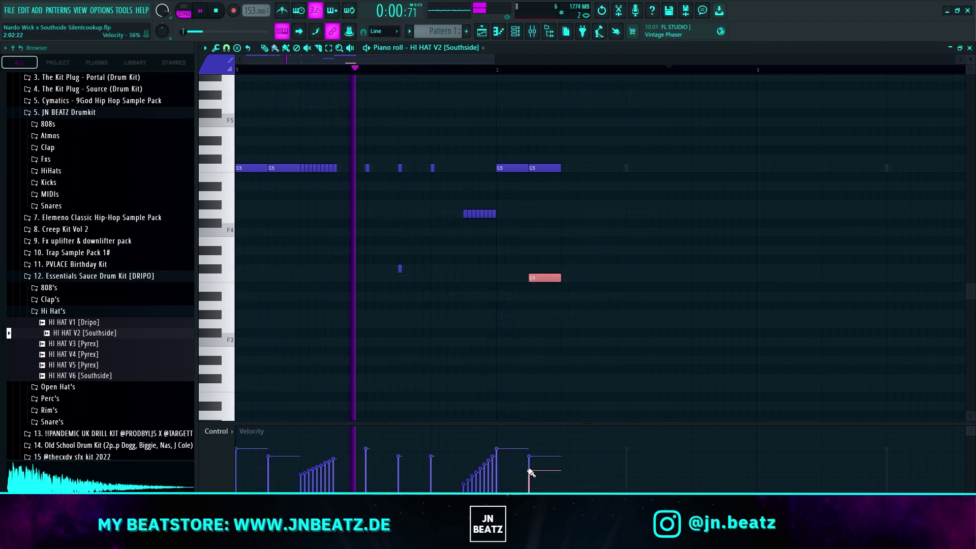
Add a fast D5 roll after the two long notes in bar 2, with velocities rising to about 66%
key("space")
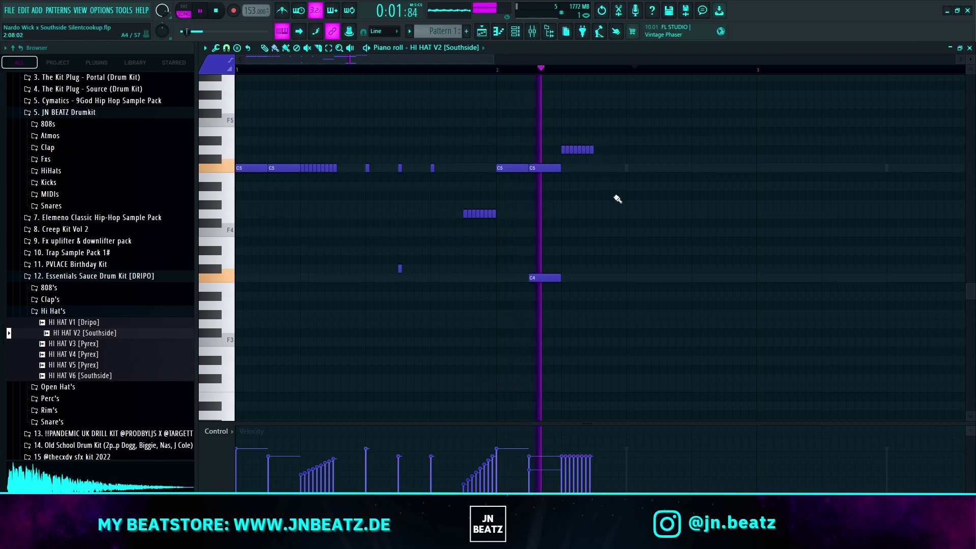
left_click_drag(561, 482, 593, 463)
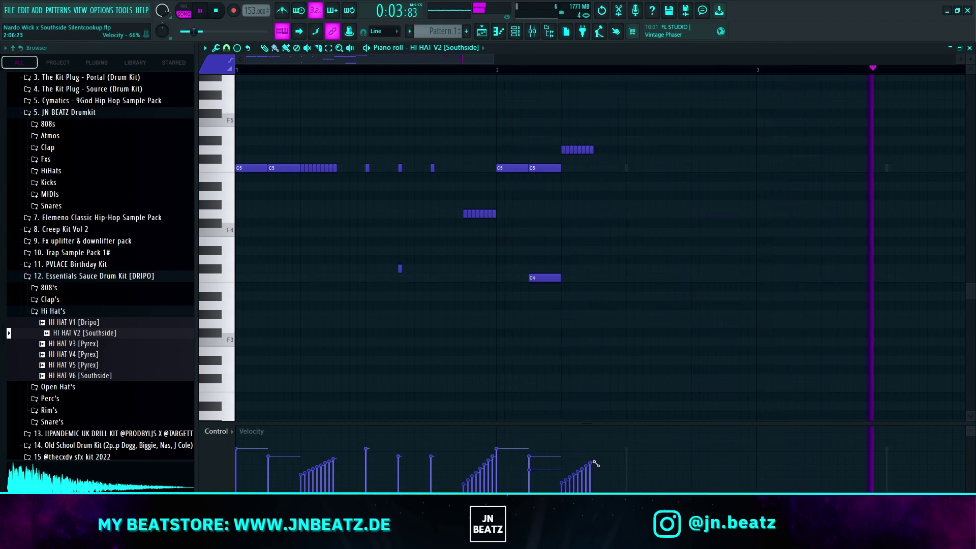
Place three consecutive C5 notes from the middle of bar 2 and copy the D5 roll down beneath the third
left_click(631, 169)
left_click(661, 169)
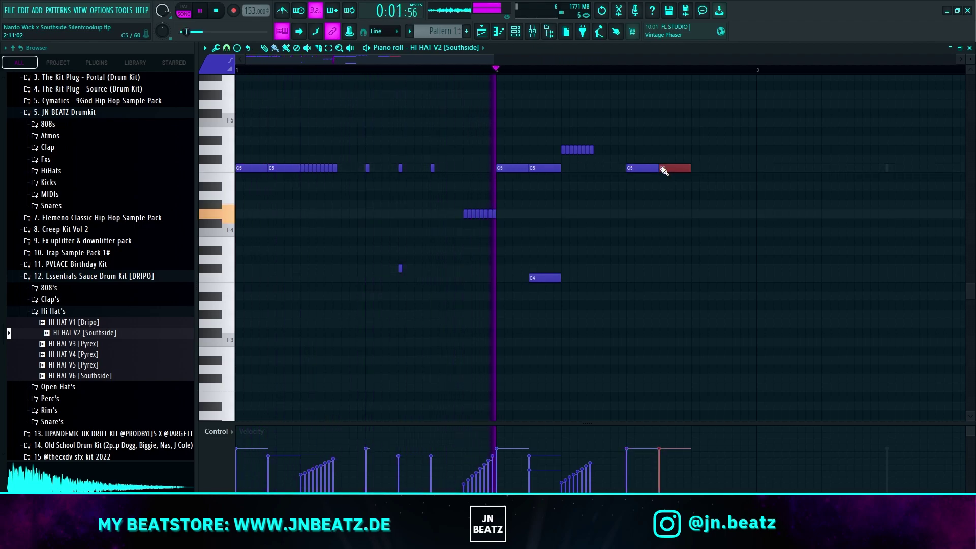
scroll(671, 193, "up", 2)
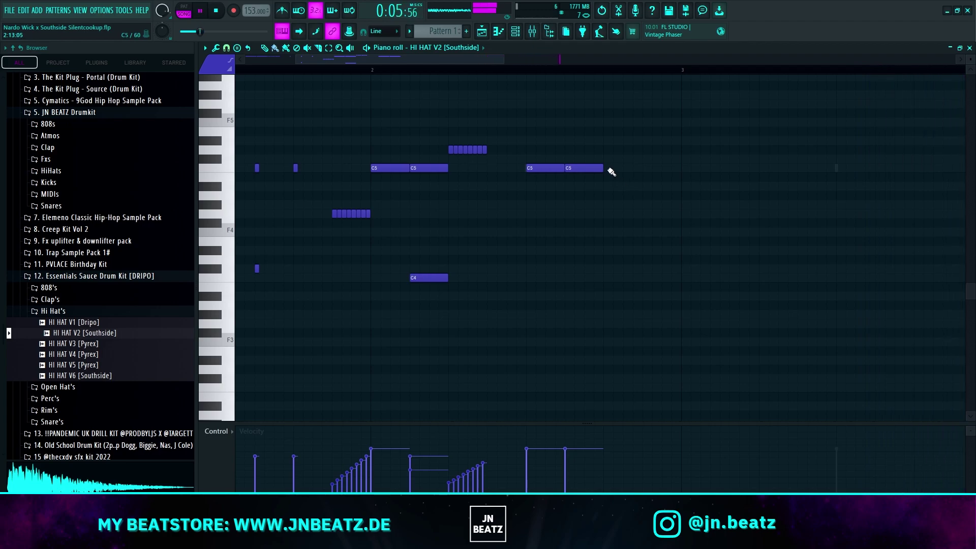
left_click_drag(452, 150, 600, 258)
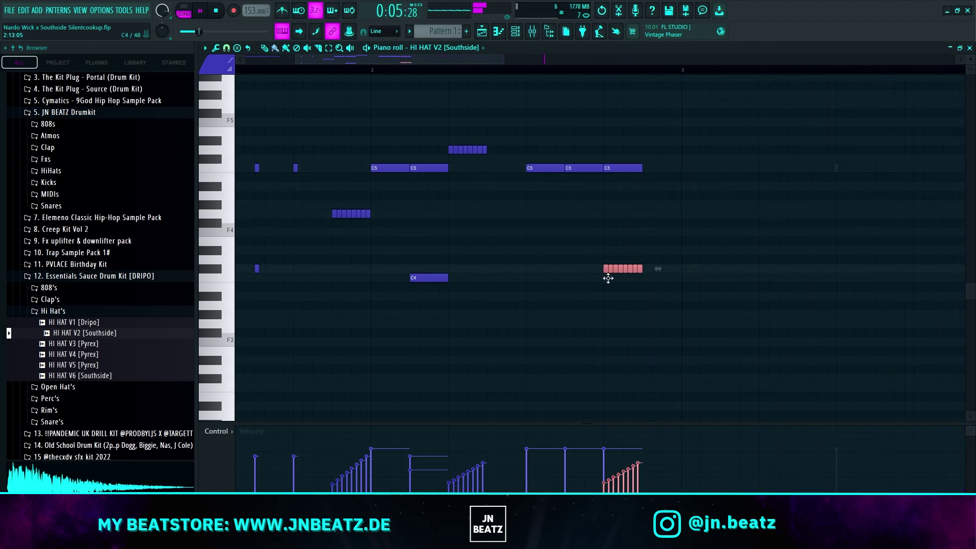
Duplicate the C4 roll to the end of bar 2 and raise the copy one octave to C5
key("ctrl+b")
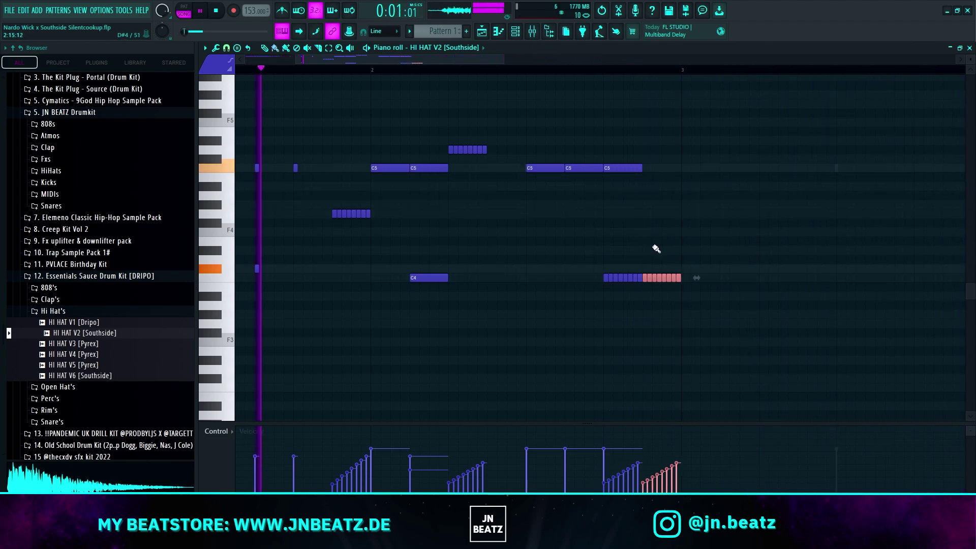
key("Up")
key("Up")
key("Up")
key("Up")
key("Up")
key("Up")
key("Up")
key("Up")
key("Up")
key("Up")
key("Up")
key("Up")
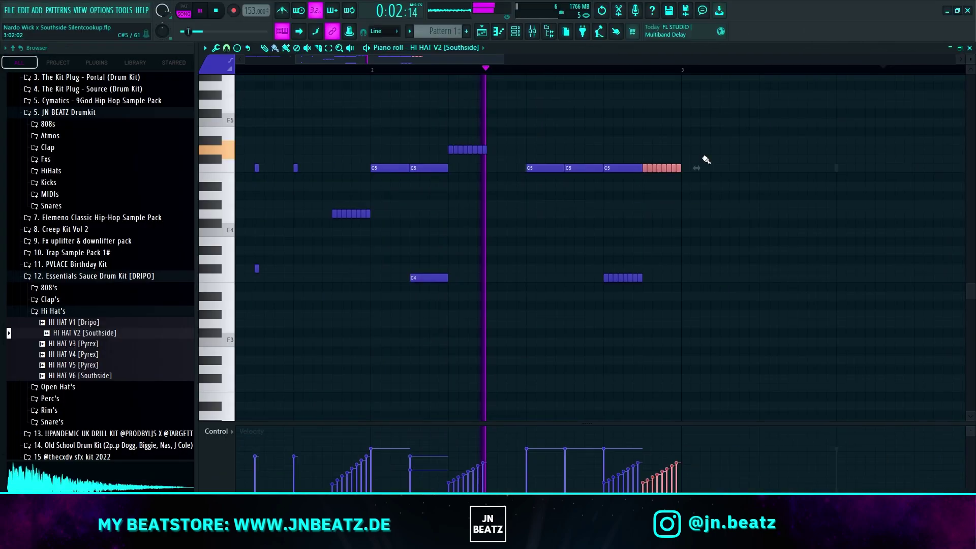
Give the C4 roll in bar 2 falling velocities and stop playback
left_click(629, 287)
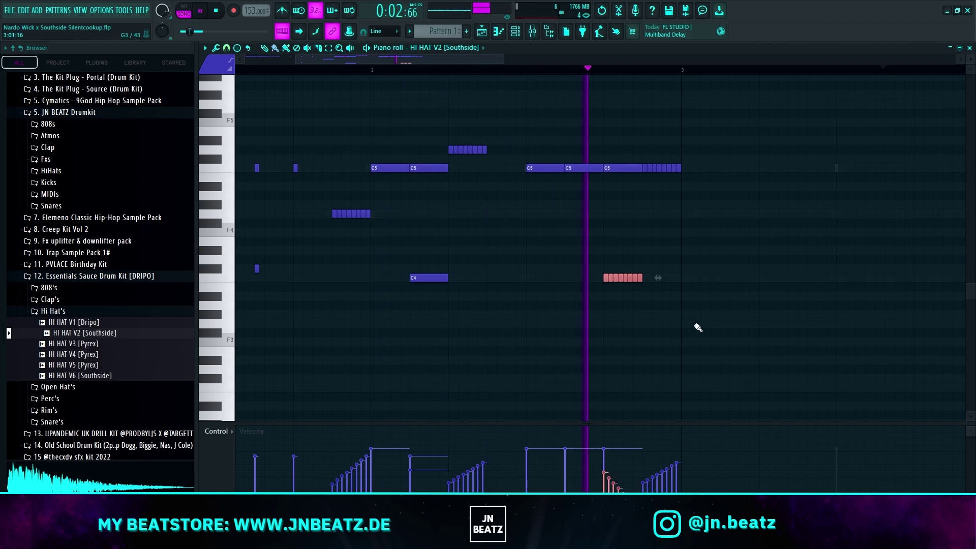
key("space")
Duplicate the two-bar hi-hat pattern into bars 3 and 4 and play it back
scroll(661, 305, "down", 3)
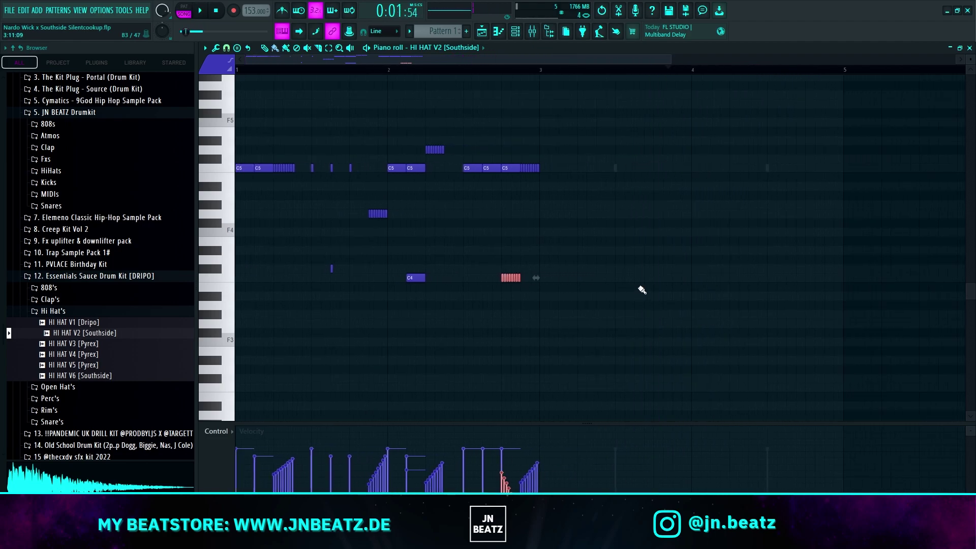
scroll(643, 290, "down", 1)
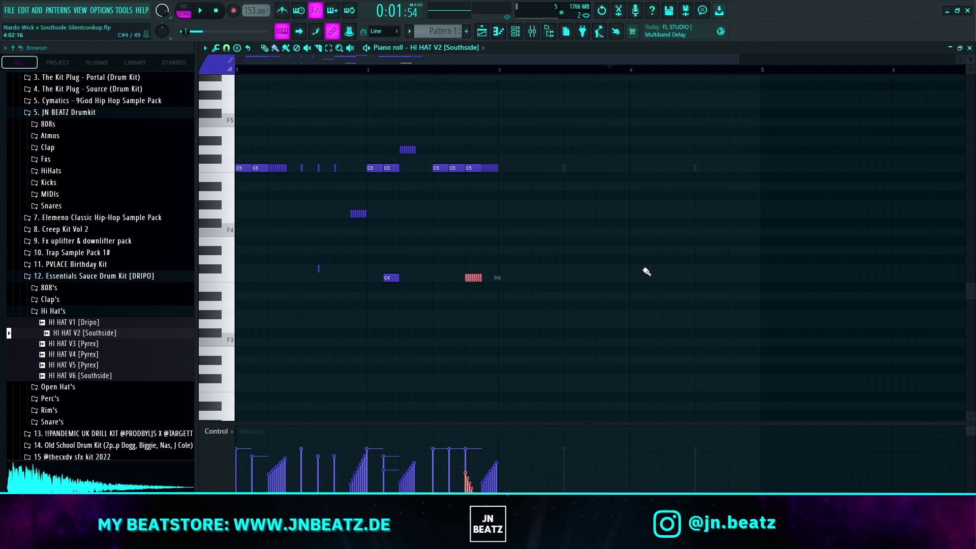
scroll(648, 271, "down", 1)
key("ctrl+b")
key("space")
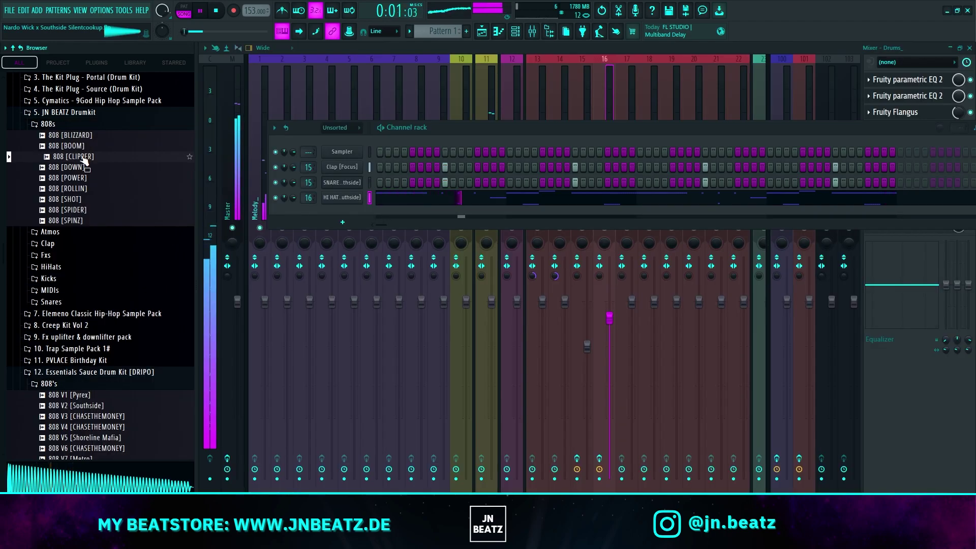
Add 808 [CLIPPER] as a new channel below the hi-hat, route it to mixer track 13 and open its piano roll
left_click_drag(224, 204, 309, 194)
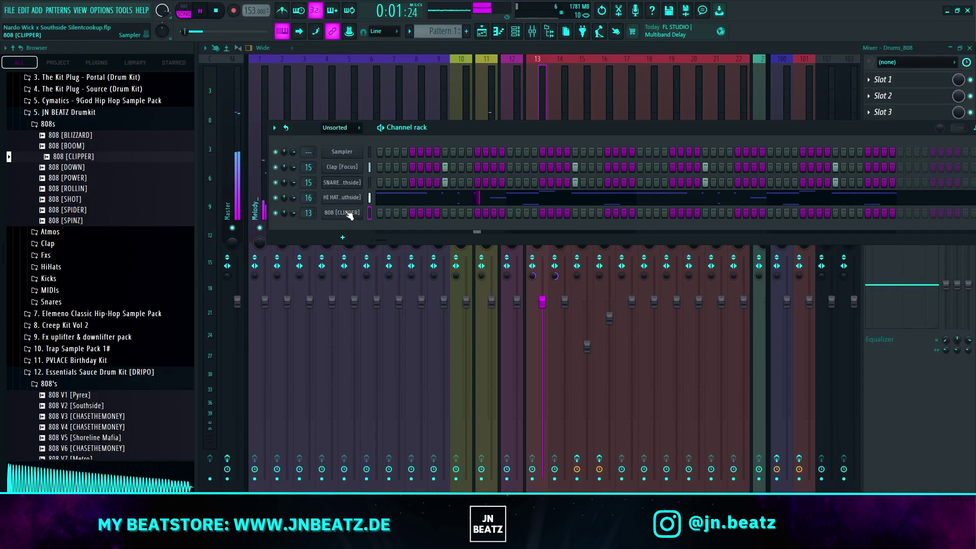
right_click(361, 213)
left_click(374, 211)
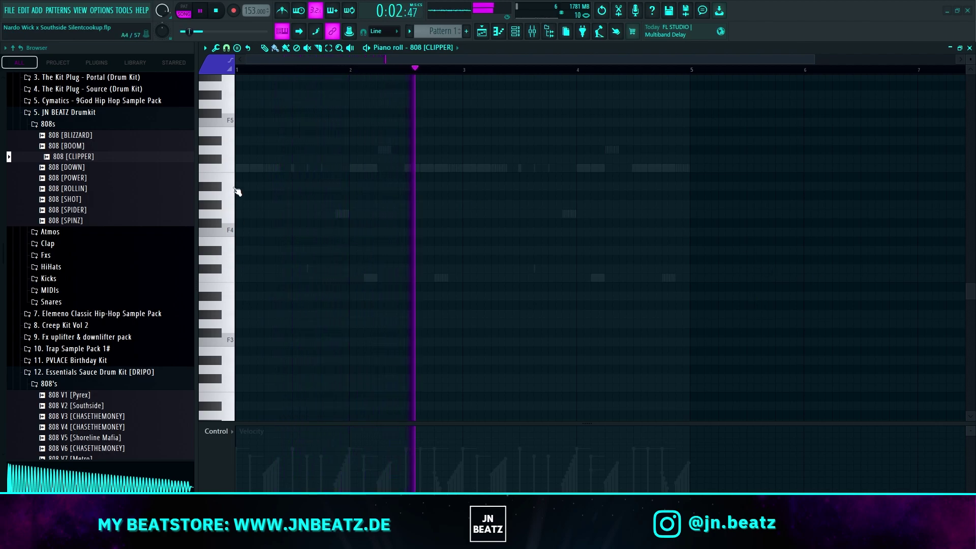
scroll(234, 154, "up", 4)
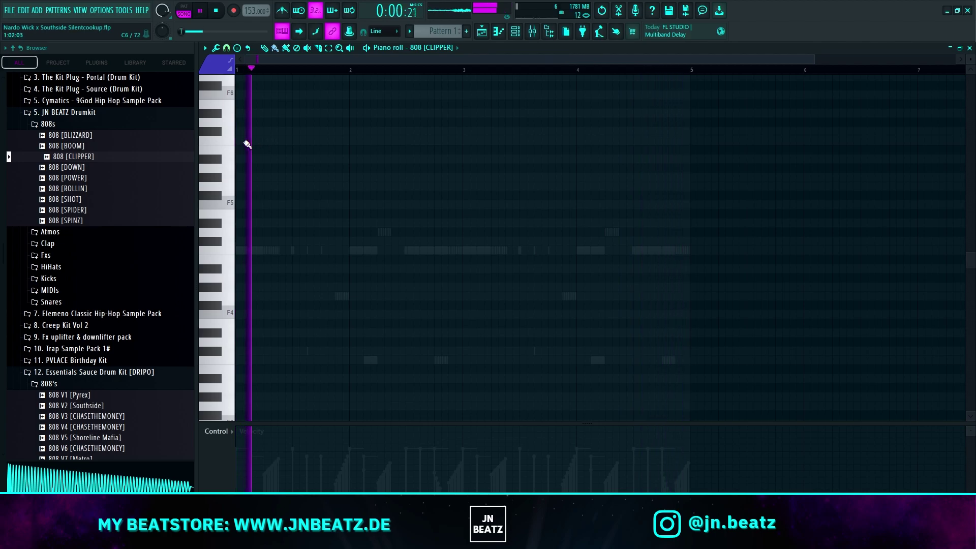
Place five short C6 notes for the 808 across bars 1 and 2
left_click(245, 142)
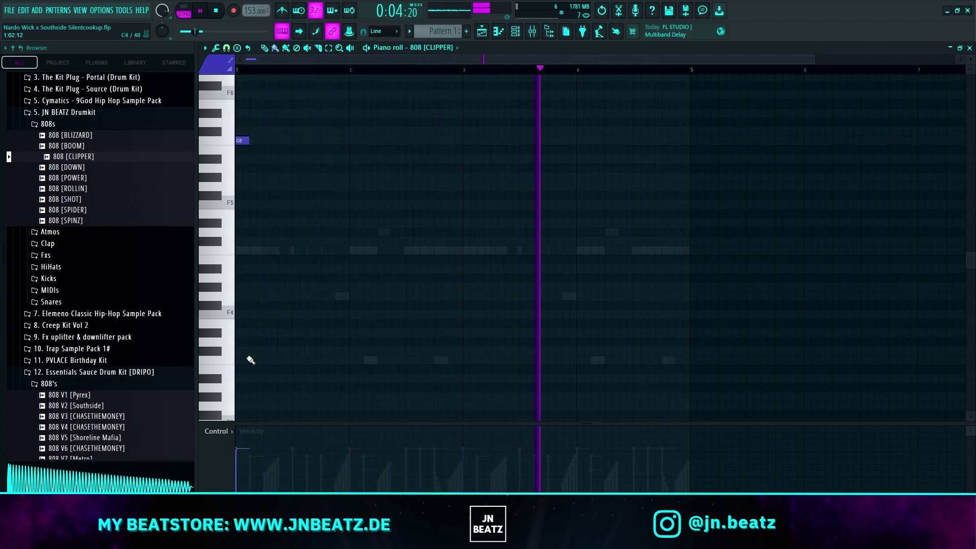
scroll(267, 174, "up", 1)
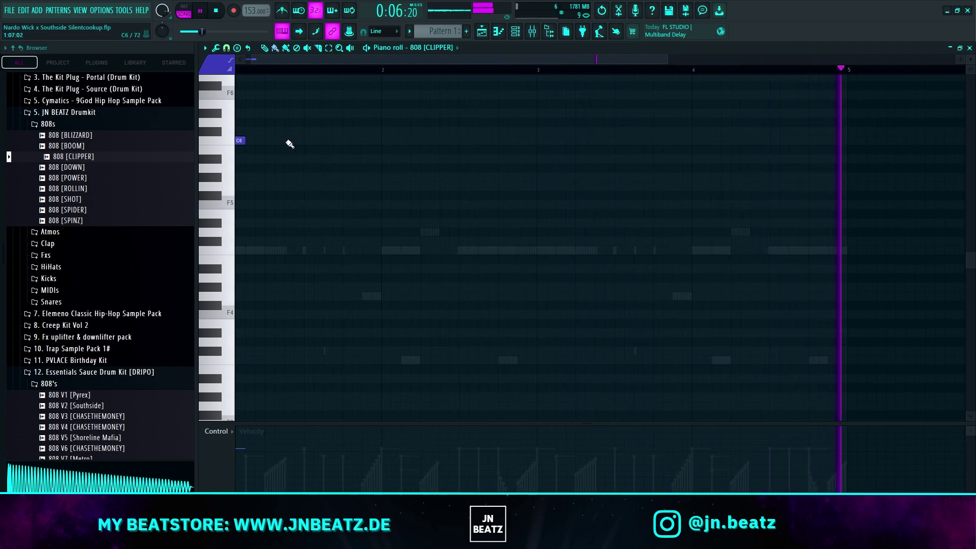
left_click(286, 141)
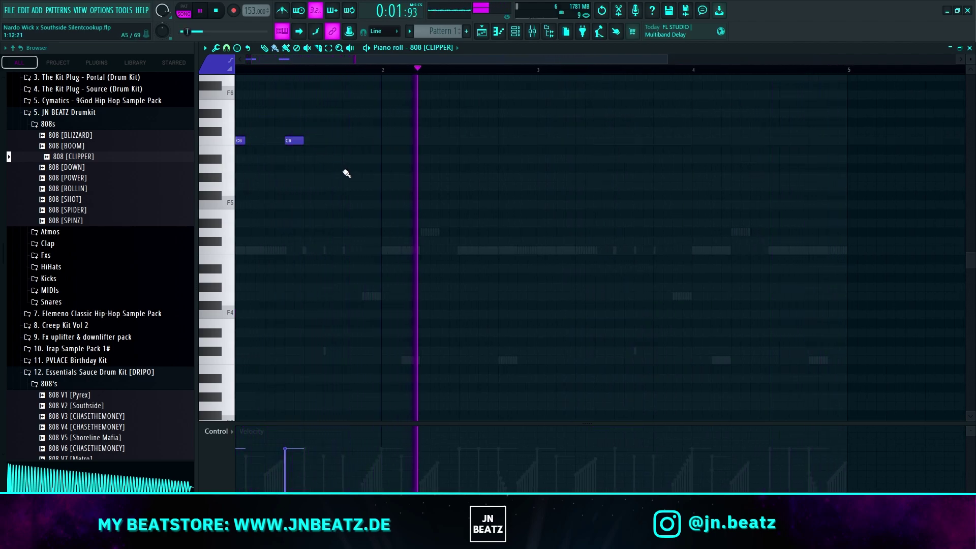
left_click(365, 141)
left_click(425, 142)
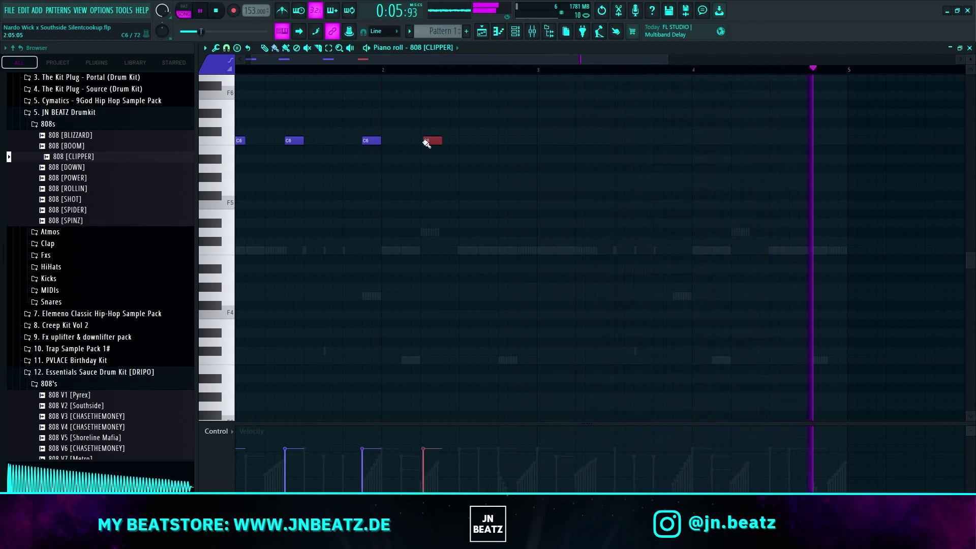
left_click(479, 142)
left_click_drag(482, 149, 484, 148)
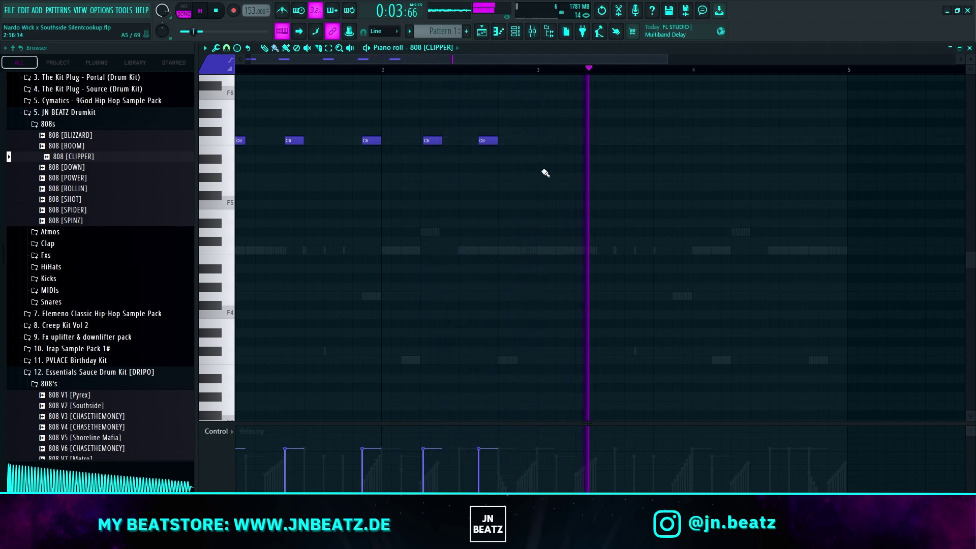
Apply a channel option to 808 [CLIPPER] in the channel rack and return to its piano roll
left_click(515, 31)
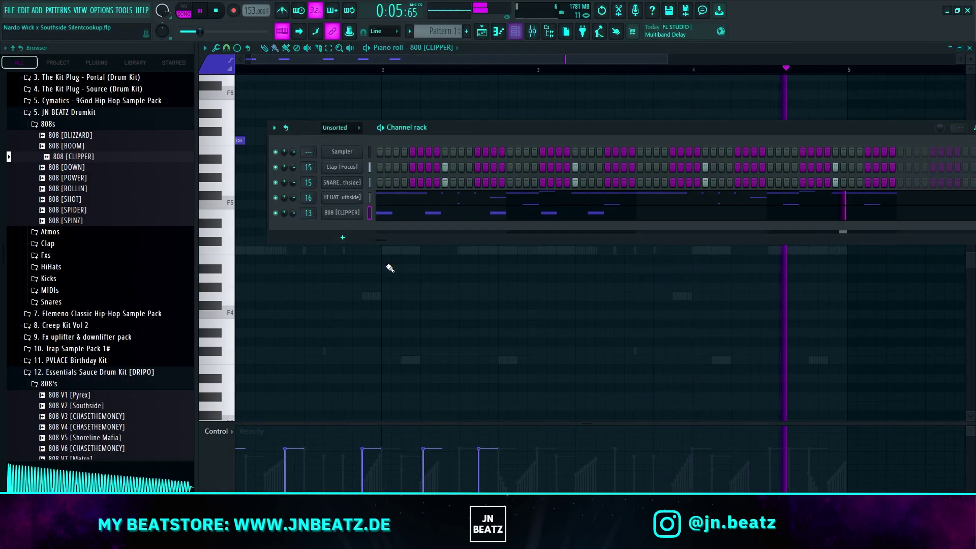
right_click(347, 220)
left_click(383, 286)
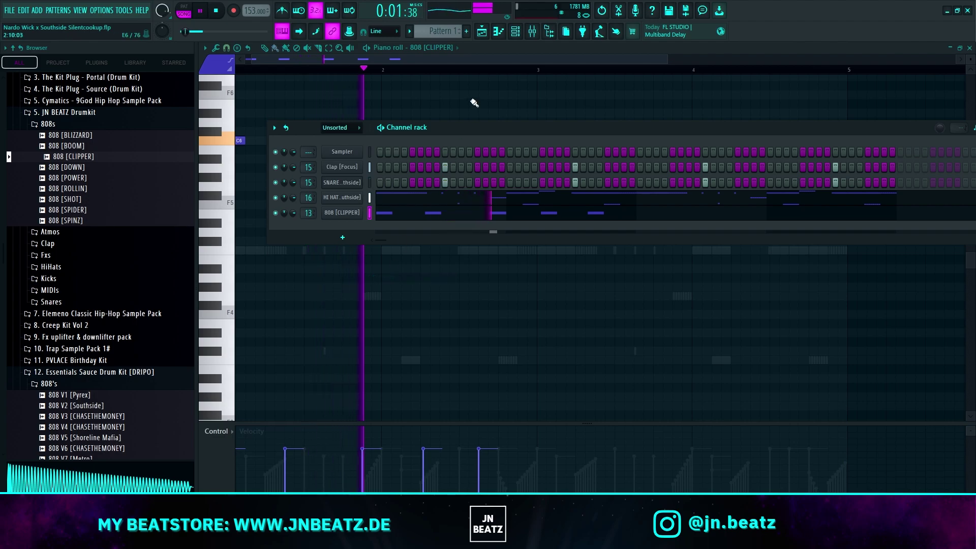
key("F6")
Add two very short C7 notes and a longer C7 note to the 808 at the end of bar 2
scroll(493, 213, "up", 1)
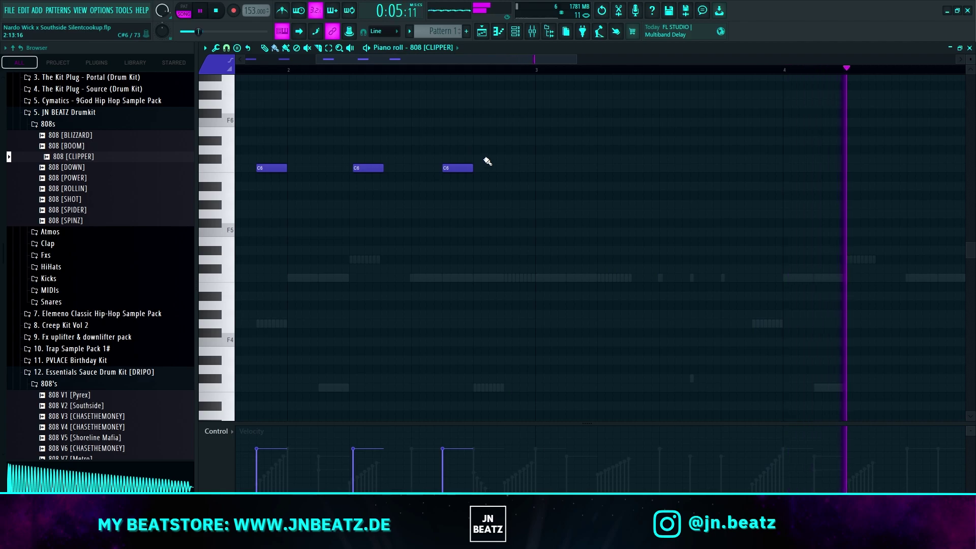
scroll(506, 132, "up", 4)
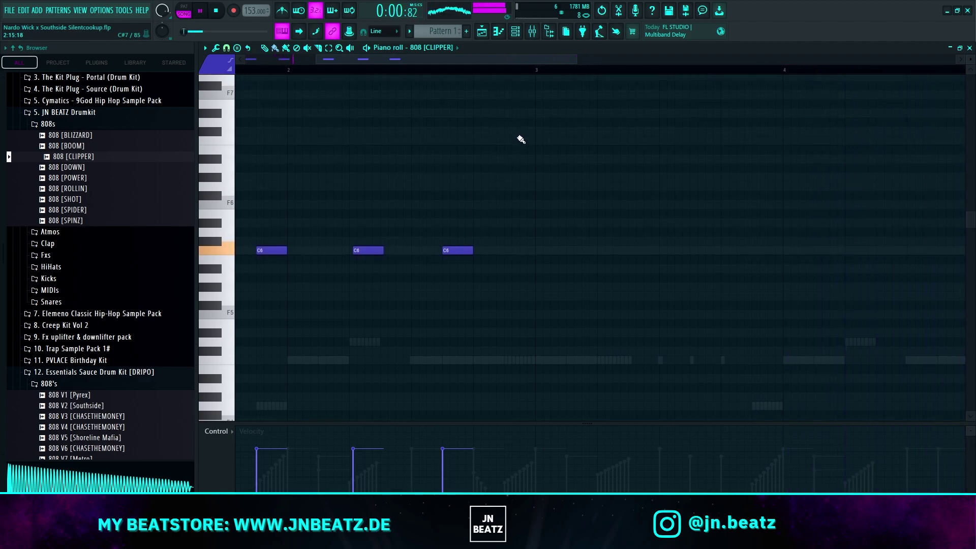
left_click(520, 141)
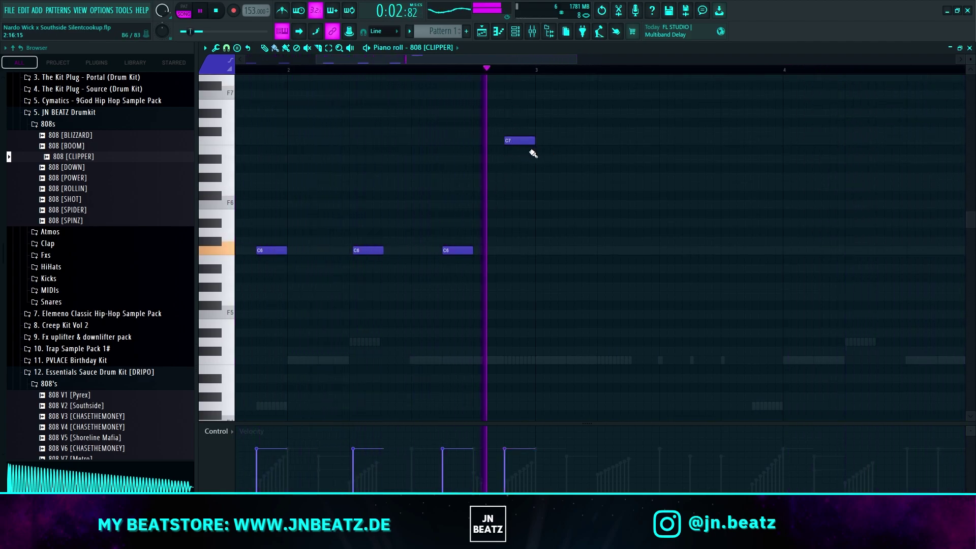
left_click(478, 141)
left_click_drag(503, 141, 483, 143)
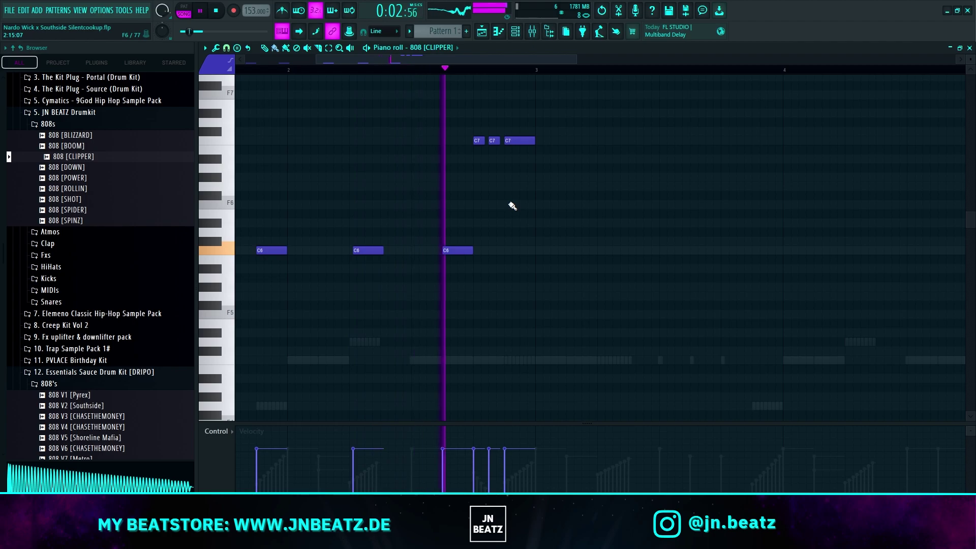
Add four C6 notes and a closing G6 across bars 3 and 4 of the 808 and lower the whole pattern one octave
scroll(532, 208, "down", 3)
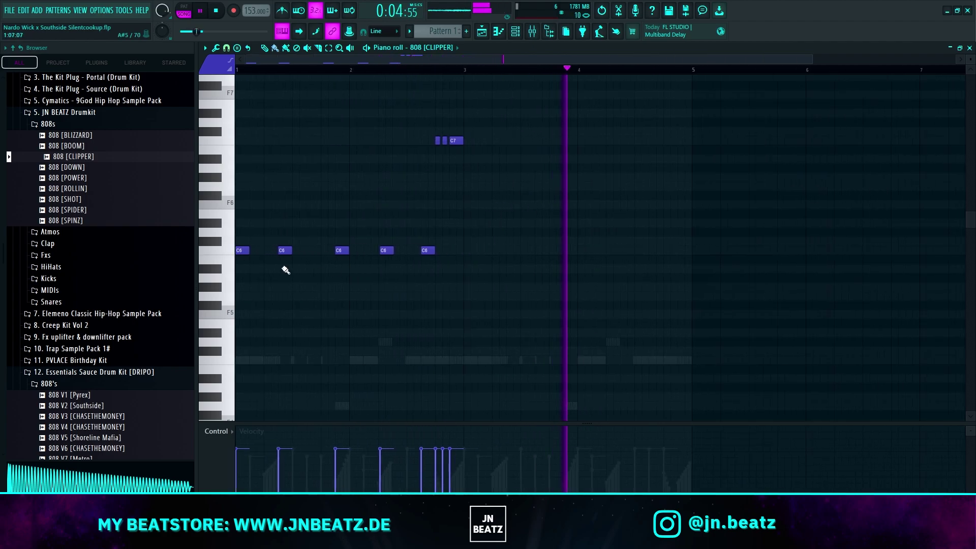
left_click(466, 251)
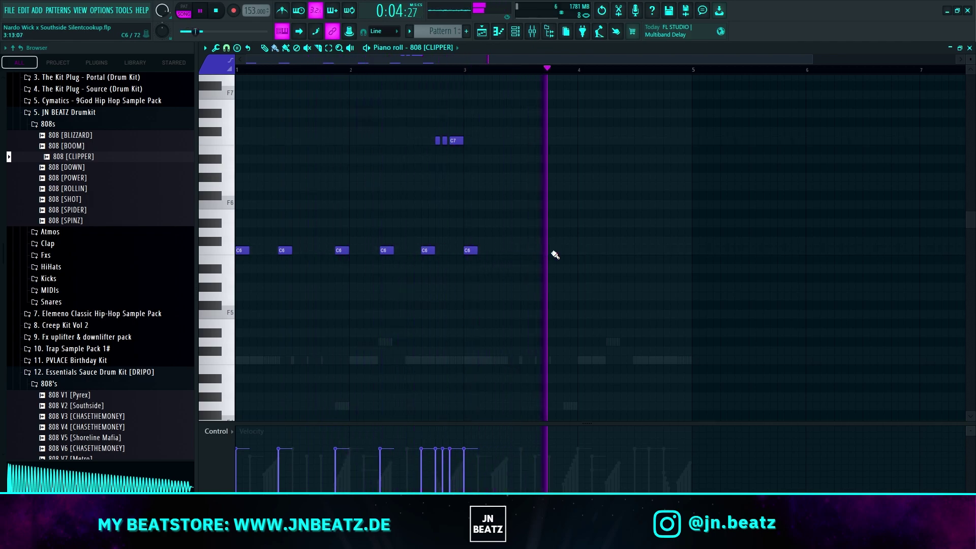
left_click(511, 252)
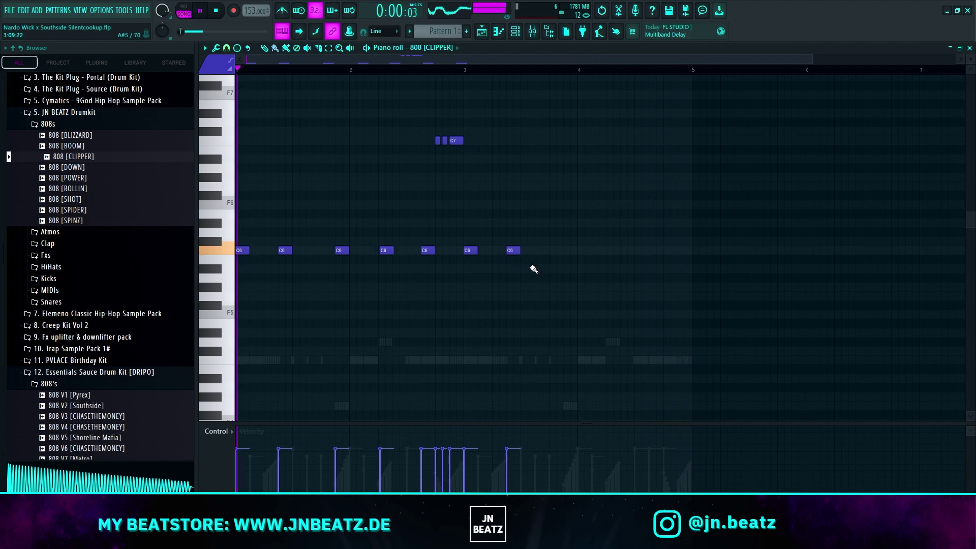
left_click(565, 251)
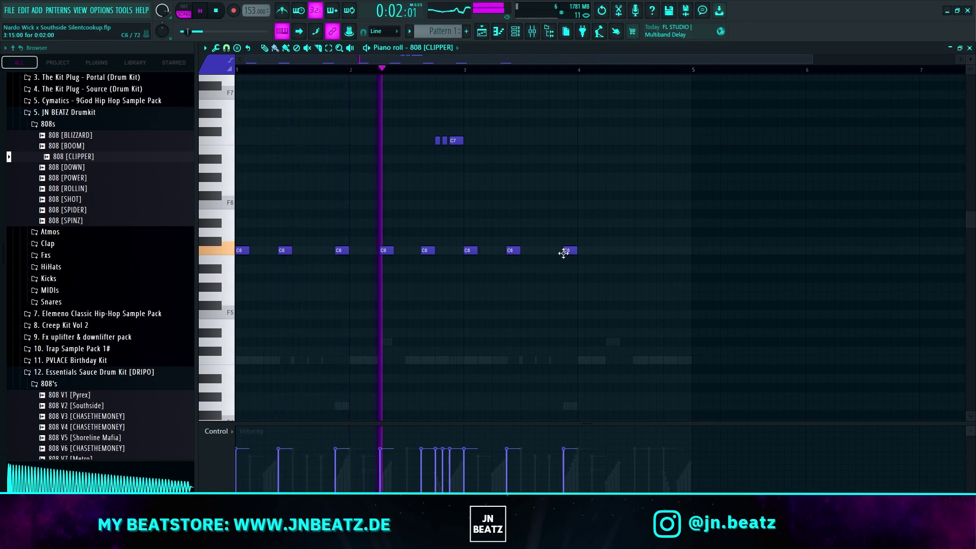
scroll(631, 264, "up", 1)
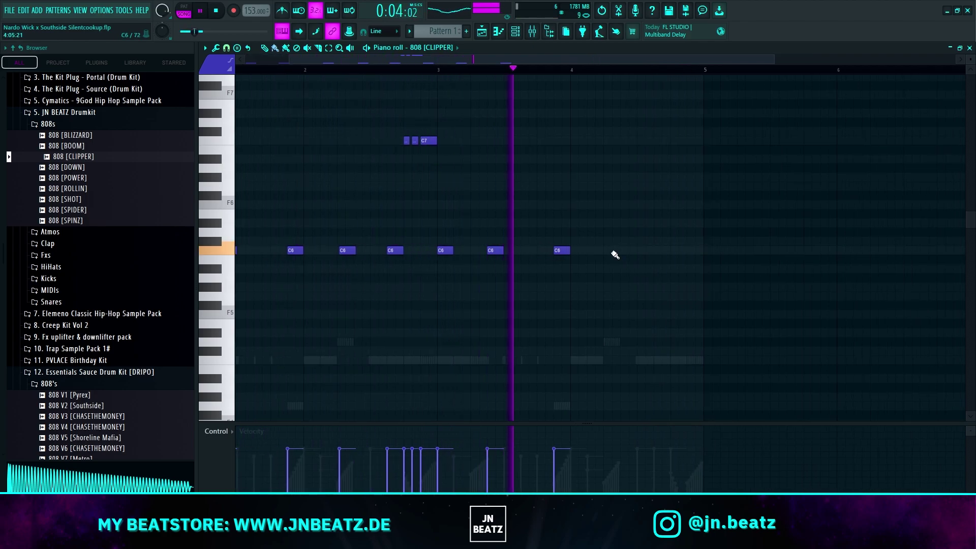
left_click(651, 186)
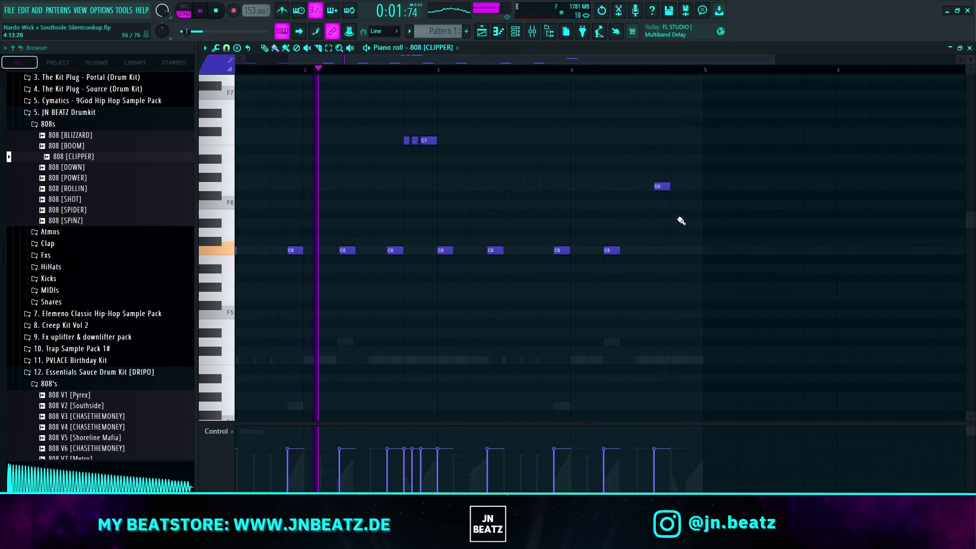
scroll(680, 235, "down", 1)
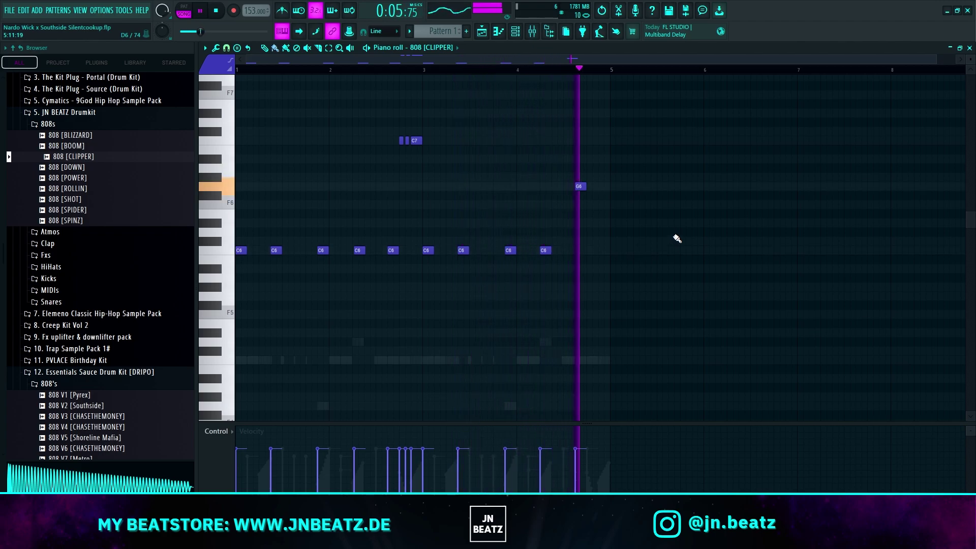
key("ctrl+Down")
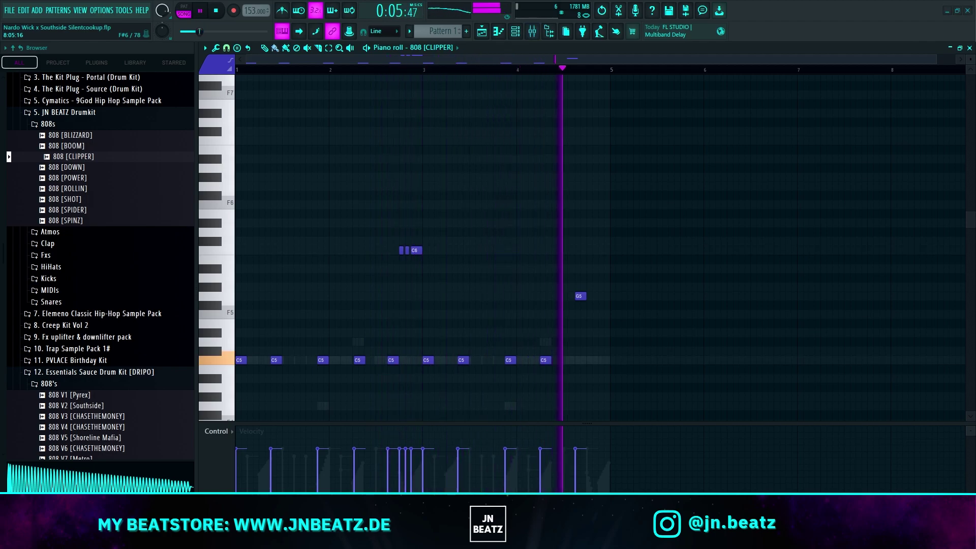
Load Fruity parametric EQ 2 on melody mixer track 1, cut its low end and lower the track's fader
key("F9")
left_click(259, 209)
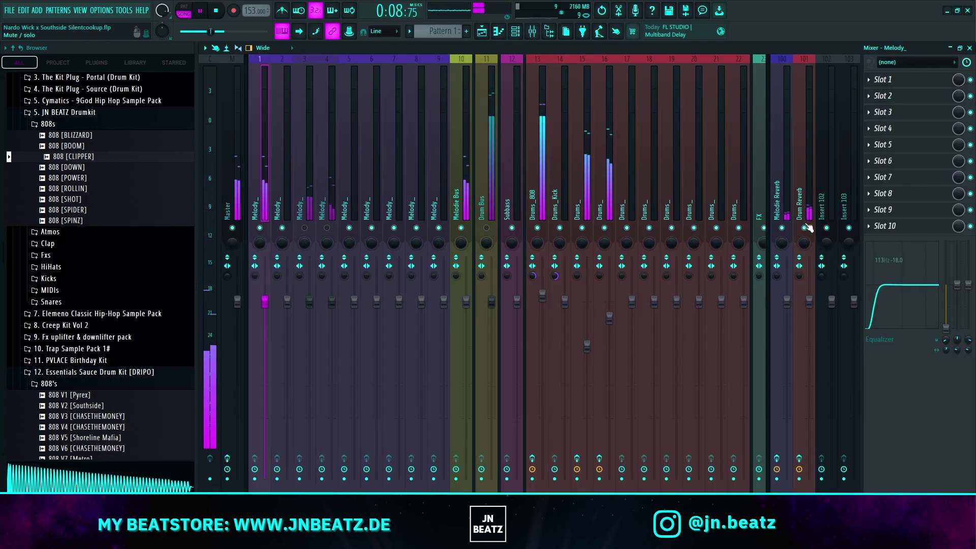
left_click(883, 79)
left_click(579, 90)
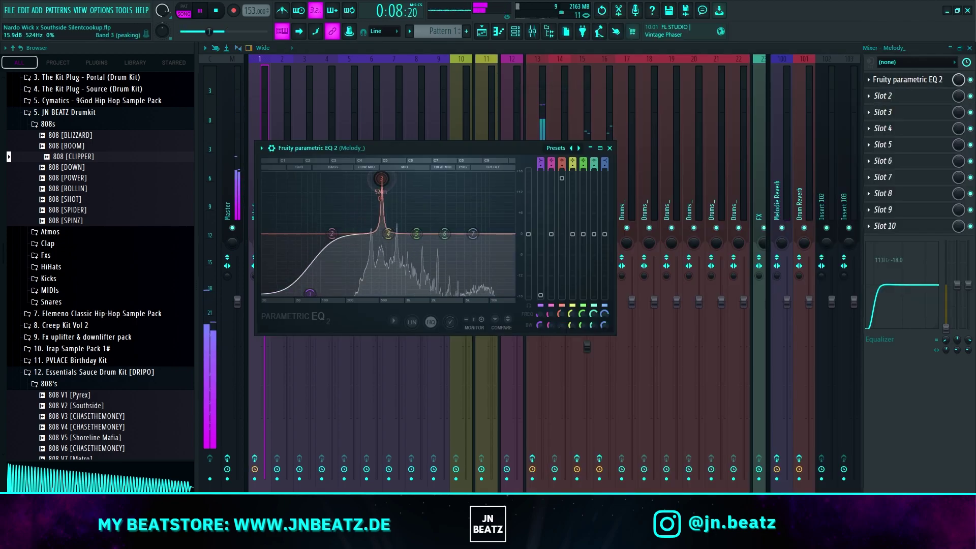
left_click(285, 203)
left_click(301, 205)
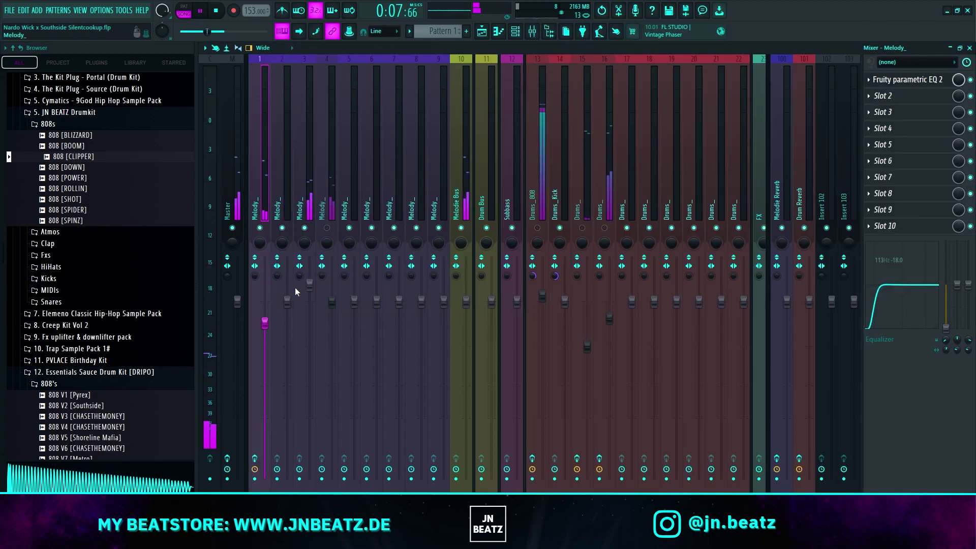
Shape melody mixer track 4 with Fruity parametric EQ 2, reducing the lows and rolling off the highs
left_click(324, 204)
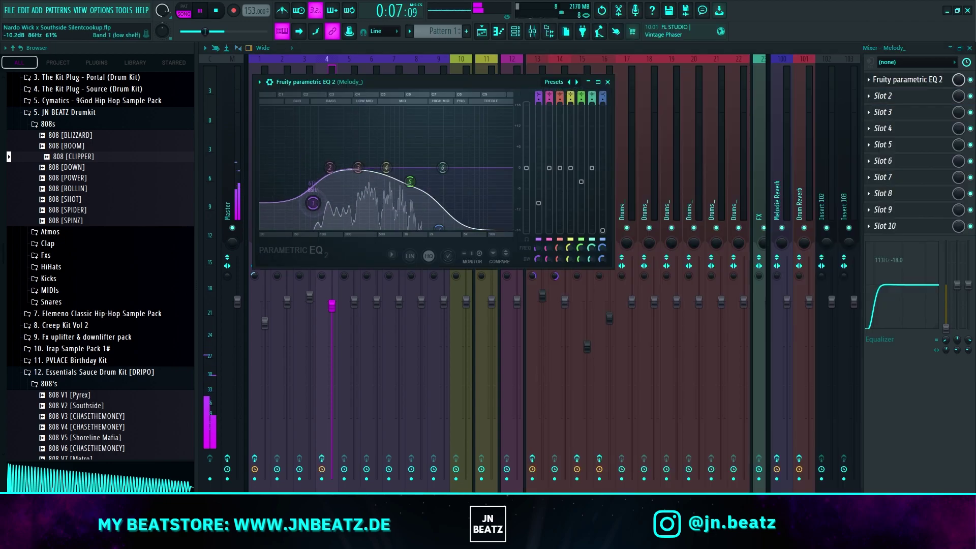
left_click(608, 82)
left_click(883, 79)
key("Escape")
Put Fruity parametric EQ 2 and Saturation Knob on the Melodie Bus and lower mixer track 1's fader further
left_click(305, 204)
left_click(323, 205)
left_click_drag(367, 163, 338, 168)
left_click(359, 253)
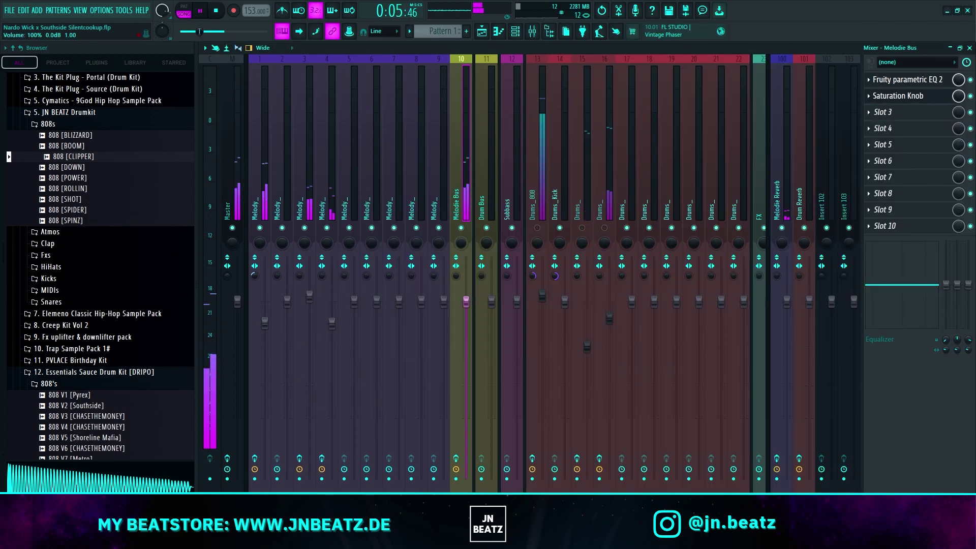
left_click_drag(264, 321, 265, 355)
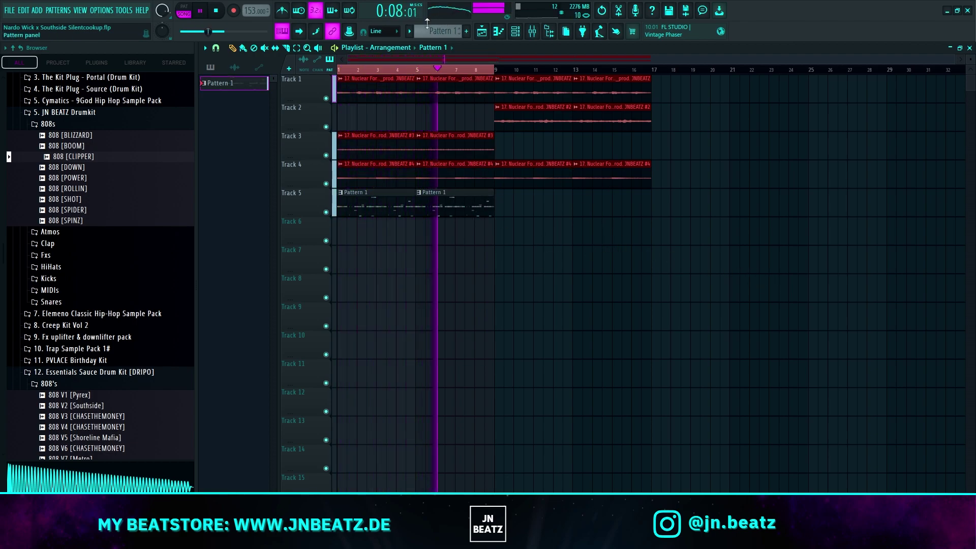
Clone Pattern 1 as Pattern 2 and replace the second Pattern 1 clip on Track 5 with it at bar 5
left_click(409, 33)
left_click(481, 147)
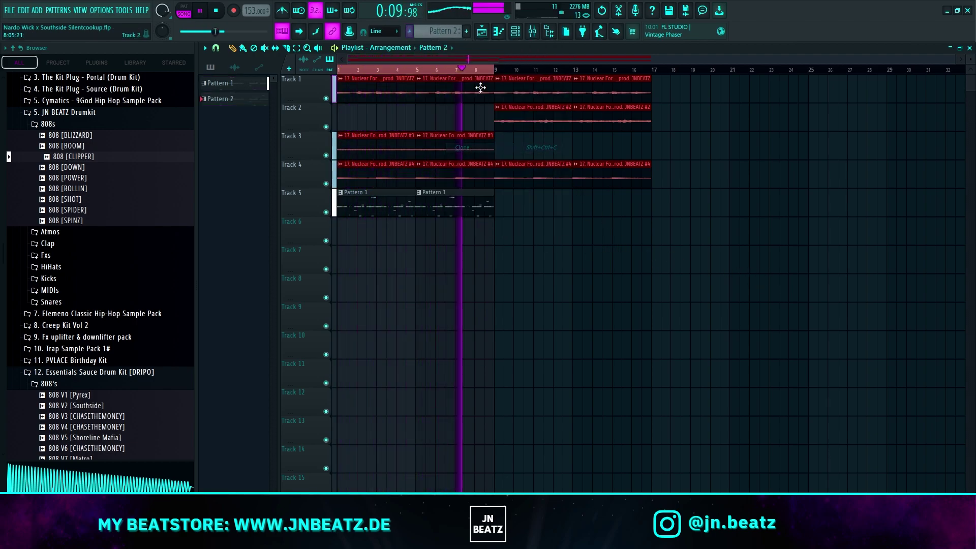
left_click(420, 229)
right_click(446, 211)
left_click_drag(456, 232, 455, 204)
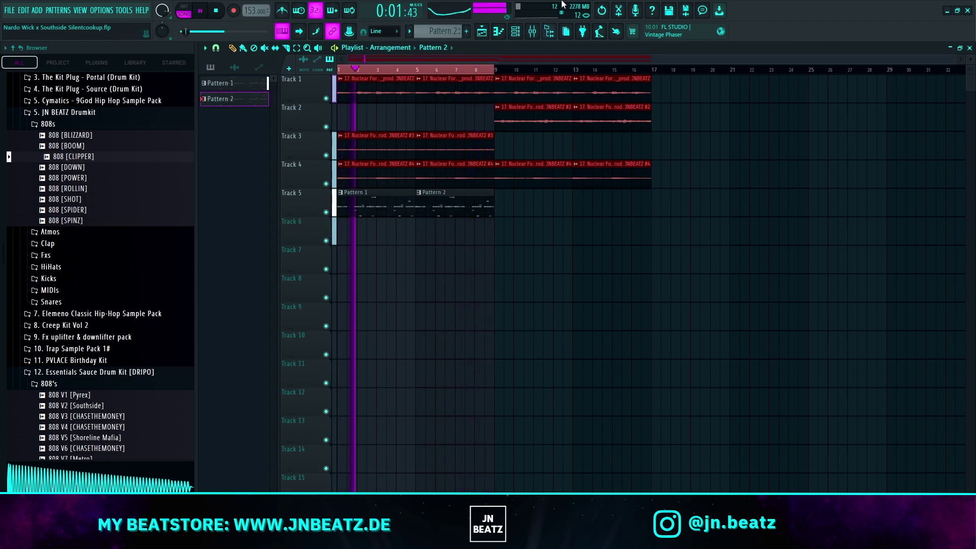
Replace the 808 notes in bars 3 and 4 of Pattern 2 with a C6 at bar 3 and a G#5 in mid-bar
left_click(515, 32)
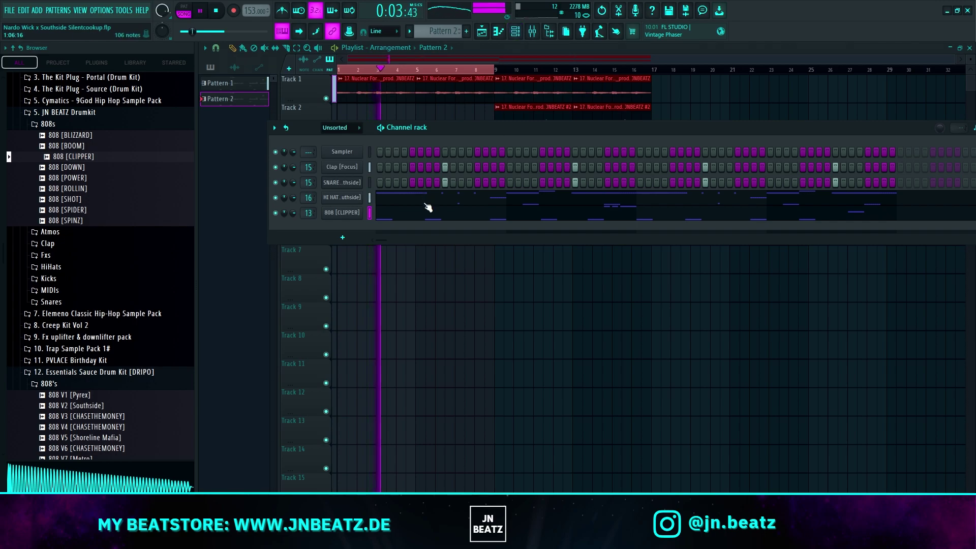
left_click(481, 223)
scroll(548, 246, "down", 2)
left_click_drag(739, 314, 426, 228)
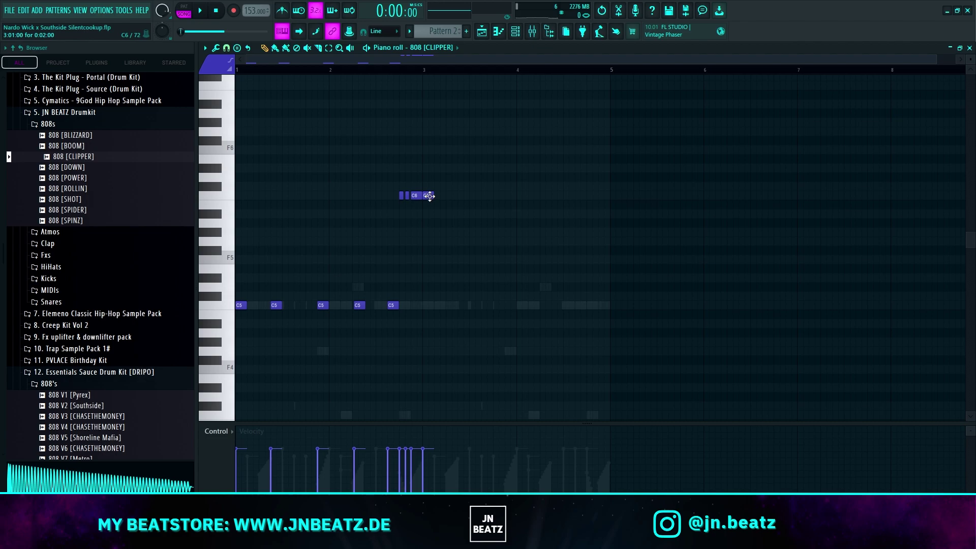
left_click(457, 233)
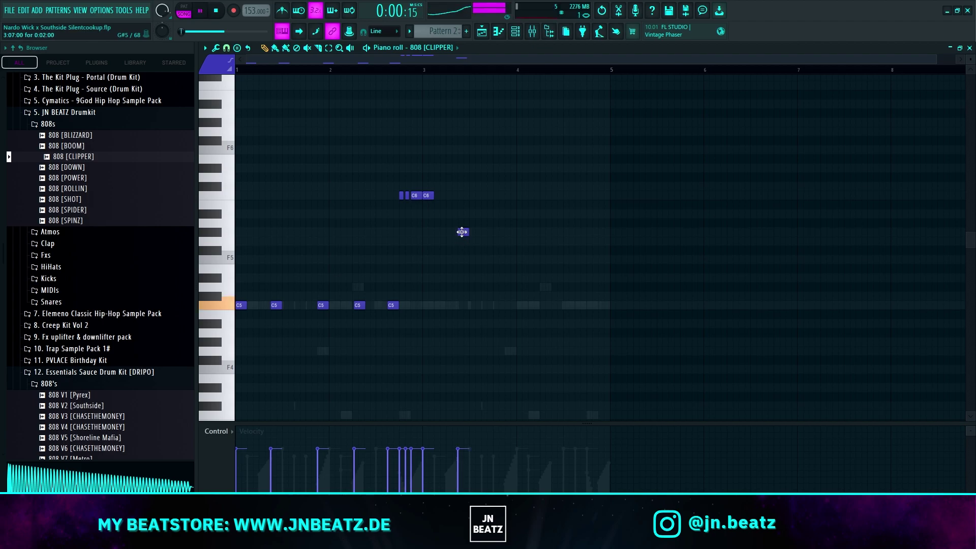
Set the playlist loop to bars 5 through 8, covering the Pattern 2 clip, and bring up the channel rack
key("F5")
left_click_drag(415, 69, 476, 70)
key("F6")
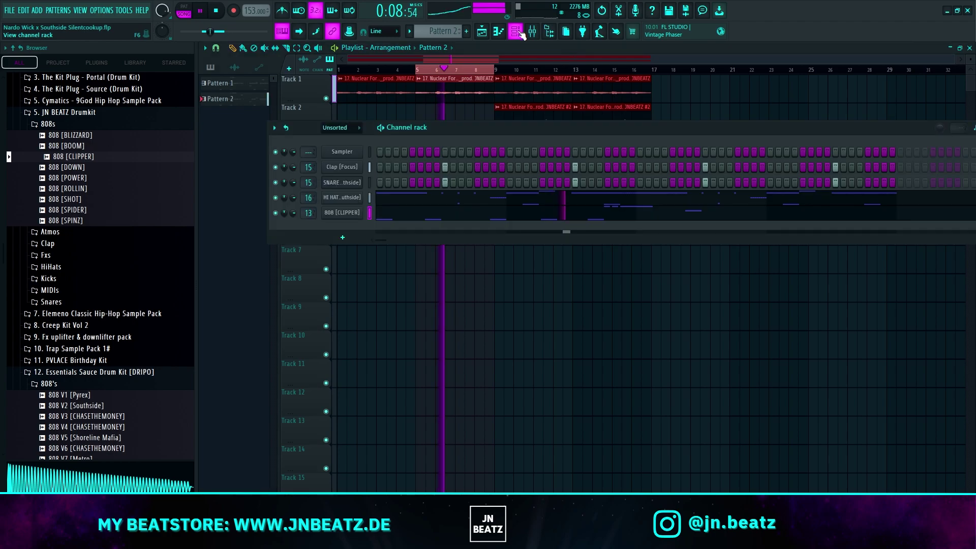
In Pattern 2's 808 piano roll, add a G5 note at step 13 of bar 3
left_click(452, 215)
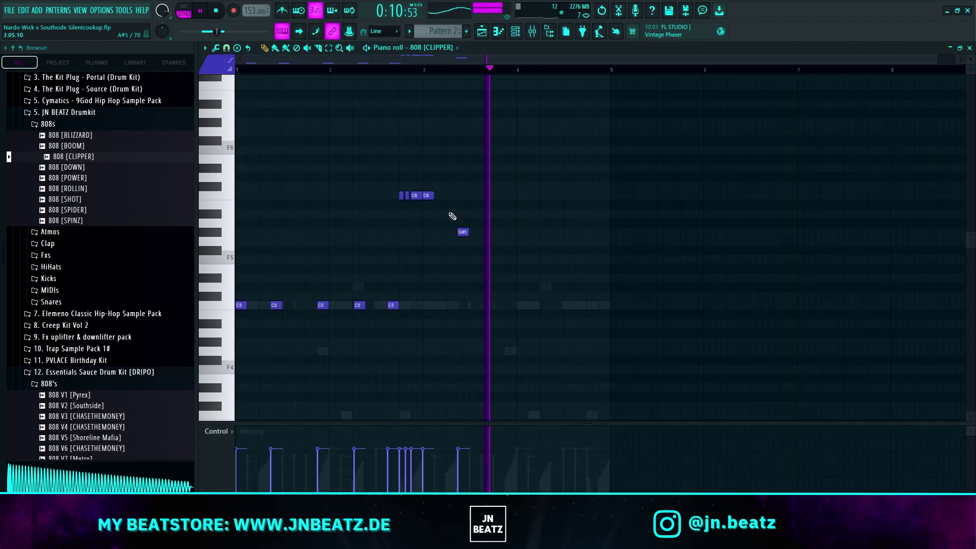
scroll(505, 263, "up", 2)
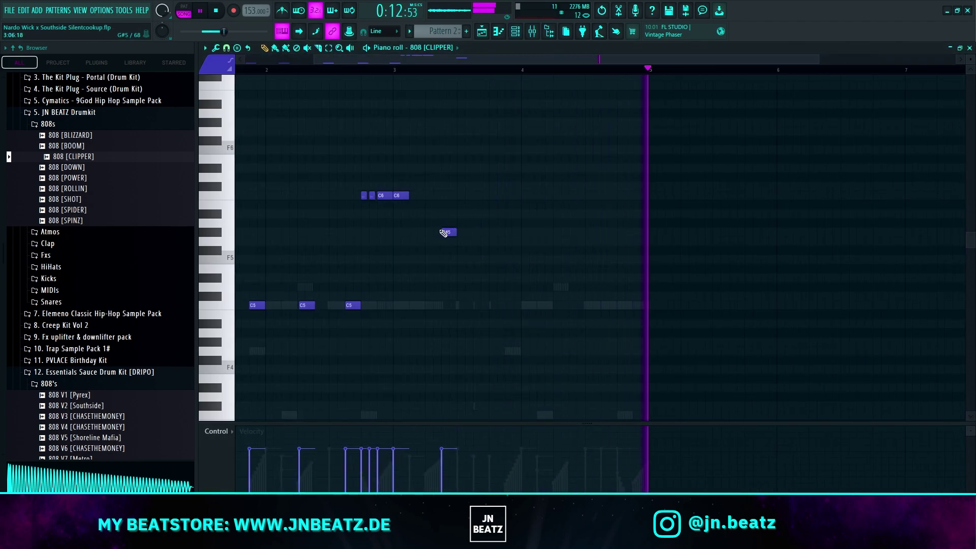
left_click(496, 241)
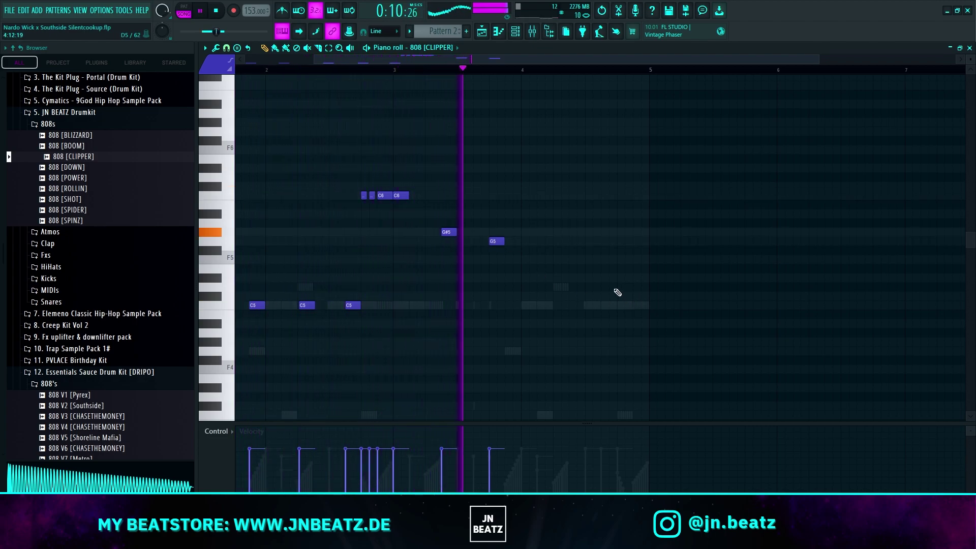
scroll(565, 279, "up", 1)
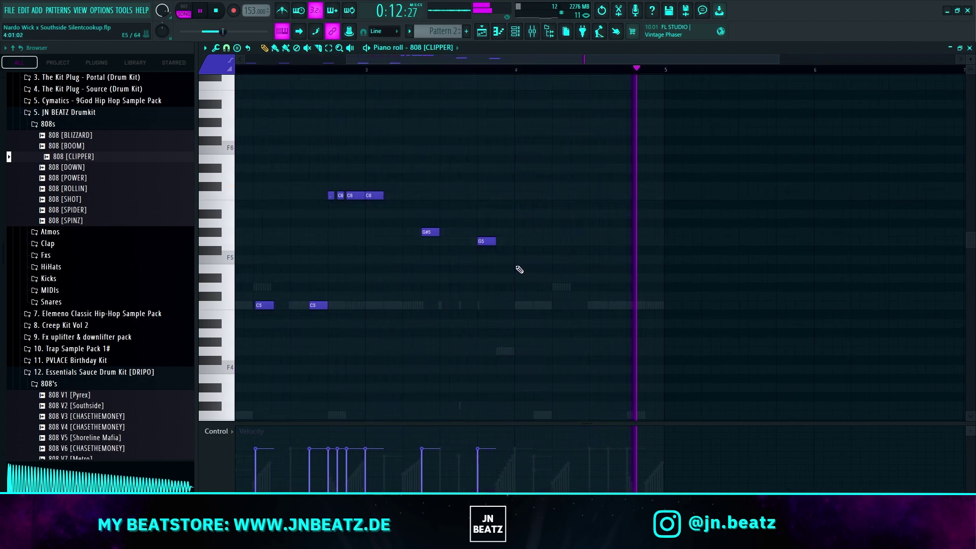
Place three consecutive one-step D#5 808 notes from the start of bar 4
left_click(518, 278)
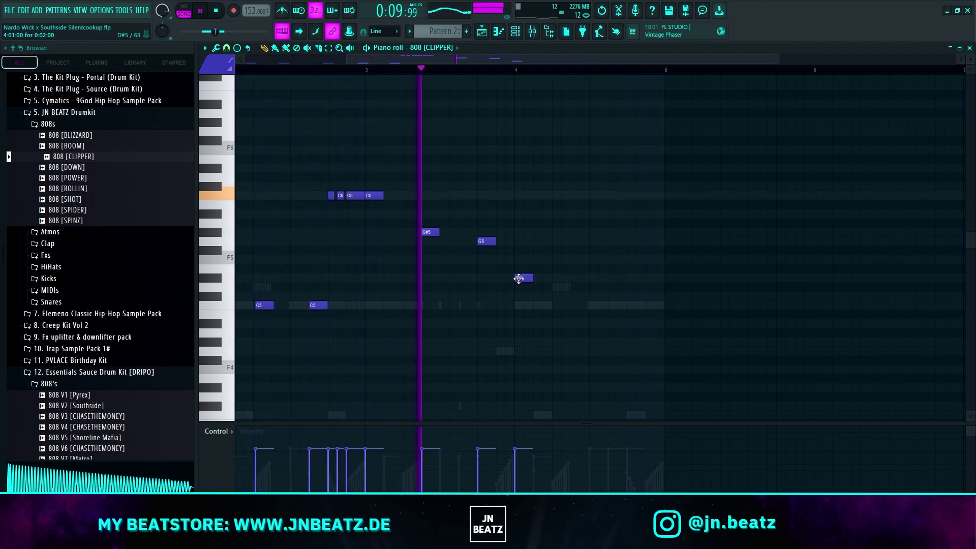
scroll(518, 278, "up", 2)
left_click_drag(549, 279, 527, 286)
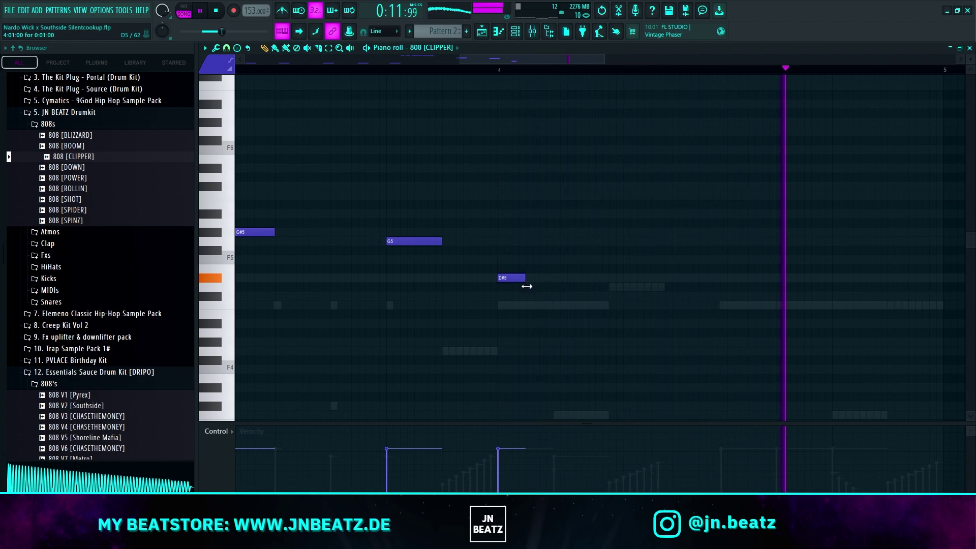
left_click(529, 279)
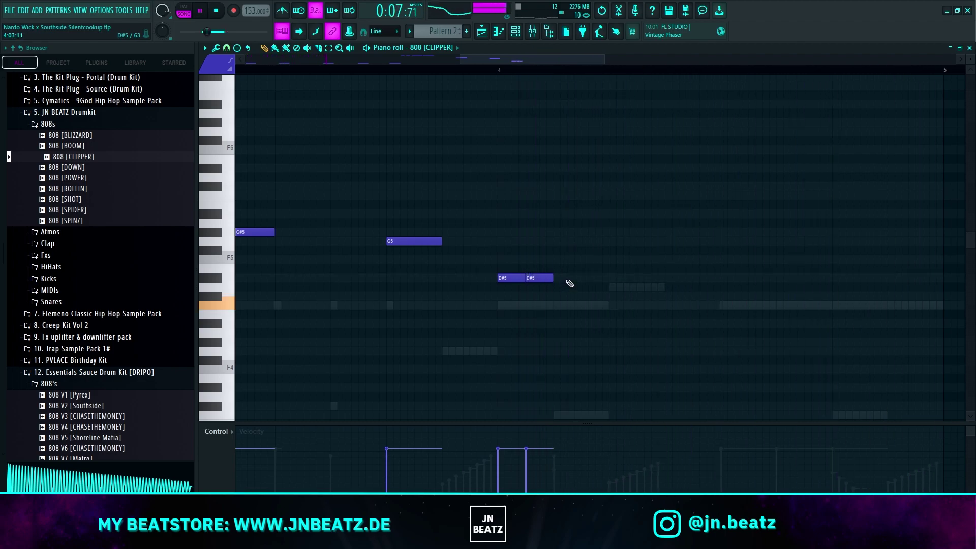
scroll(754, 275, "up", 3)
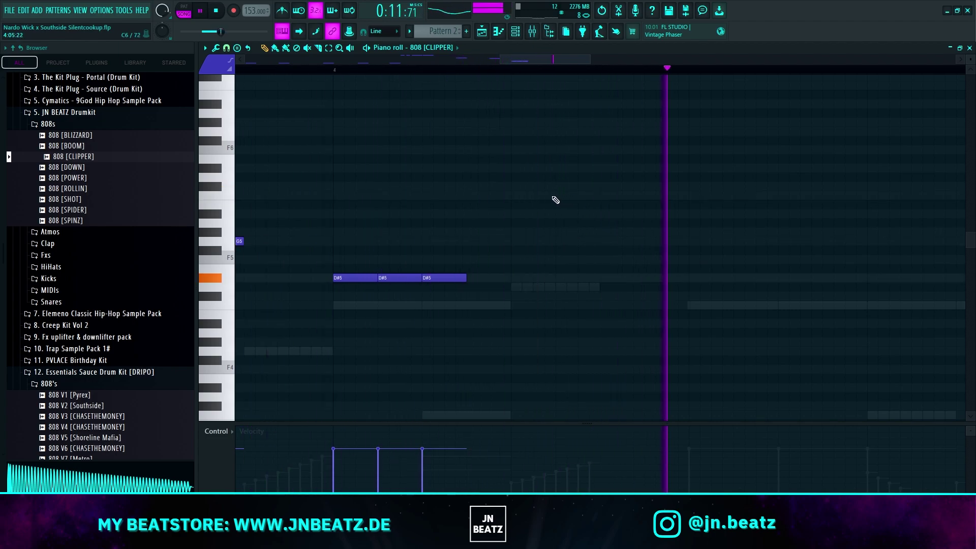
Add four short C6 808 hits at step 5 of bar 4, a short D#5 at step 7 and three one-step D#5 notes from step 9
left_click(515, 198)
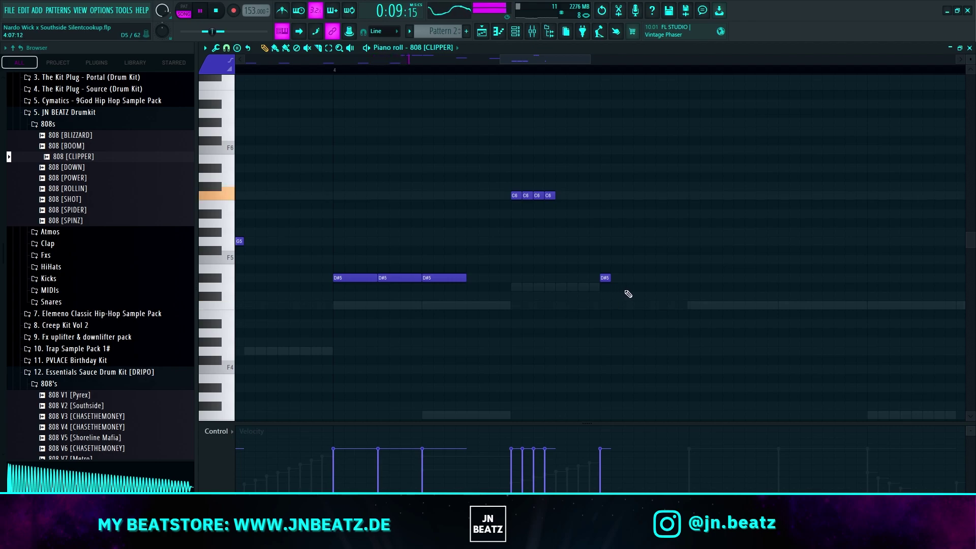
left_click(698, 281)
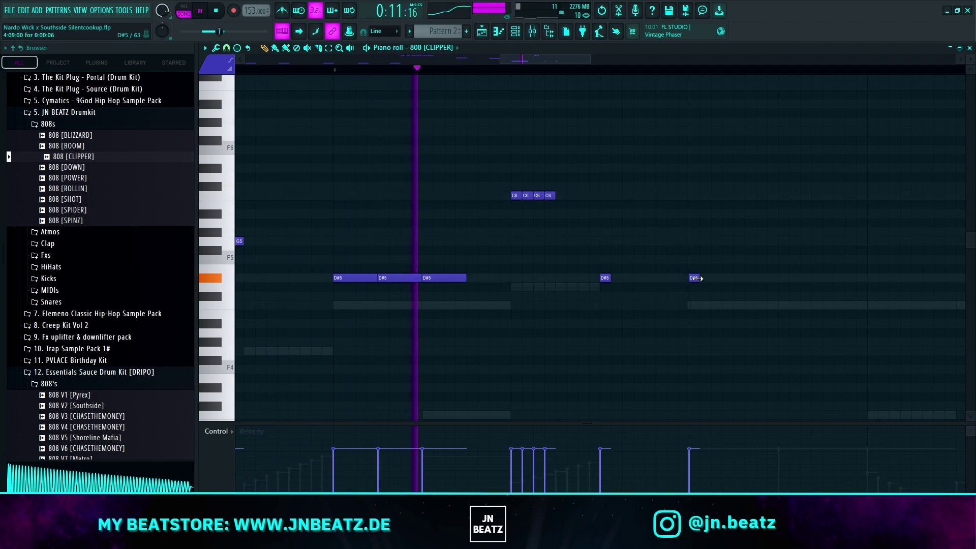
scroll(698, 278, "up", 3, "ctrl")
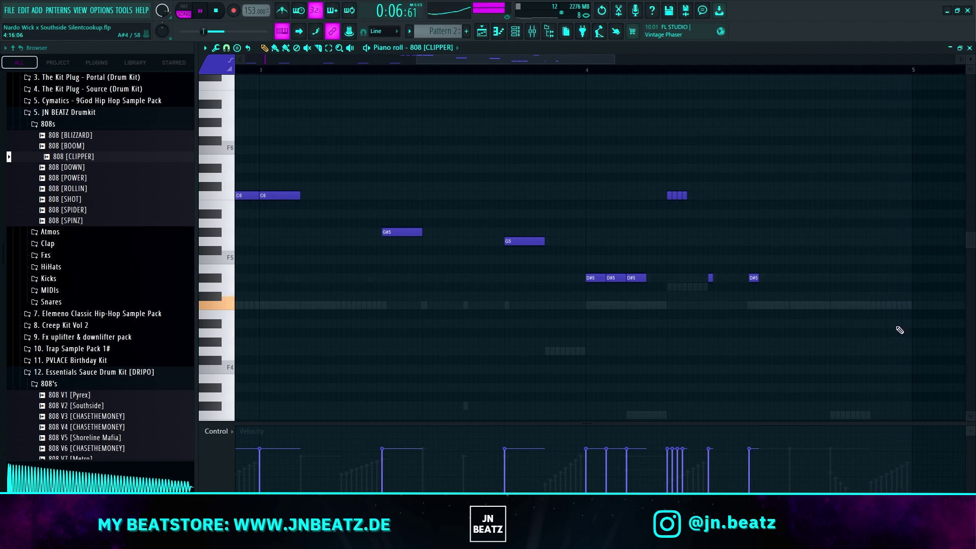
scroll(713, 279, "up", 2, "ctrl")
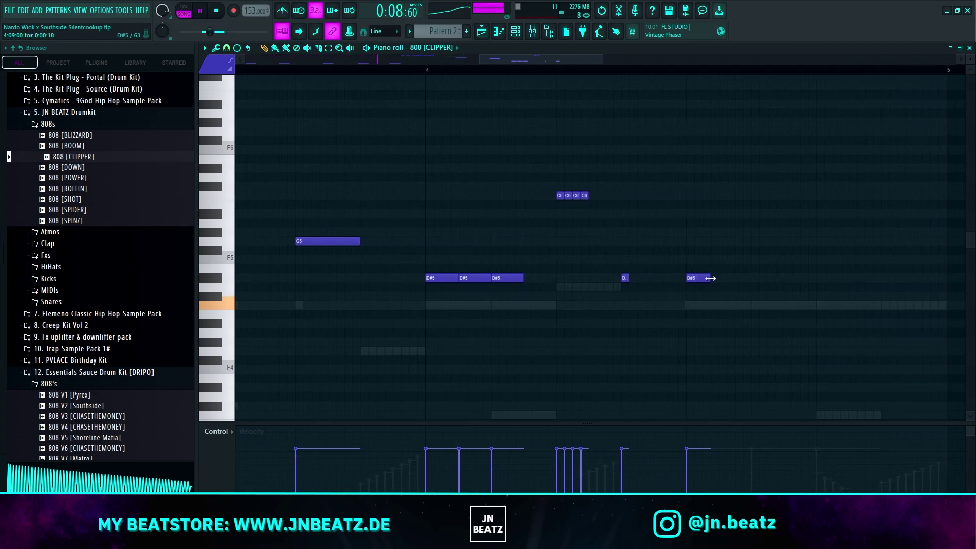
double_click(705, 278)
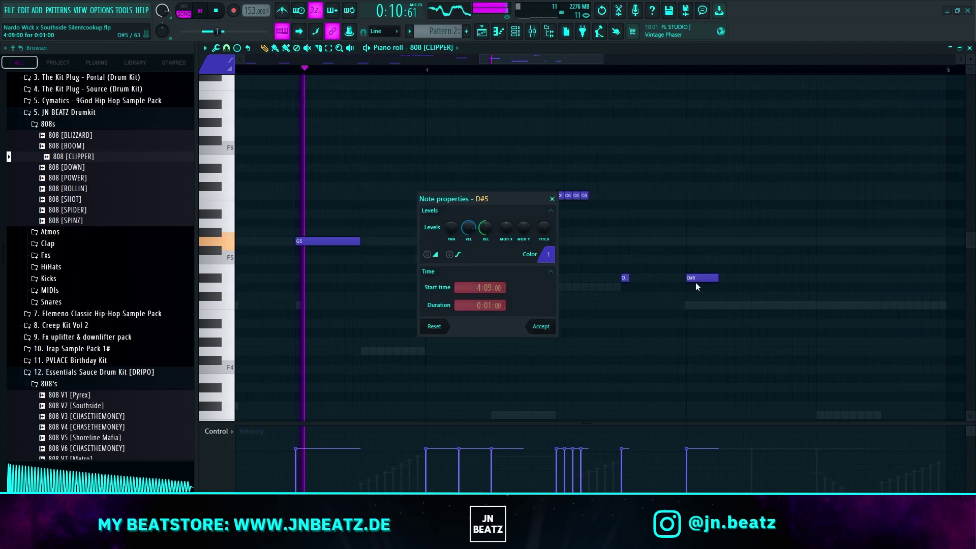
left_click(550, 200)
left_click(745, 279)
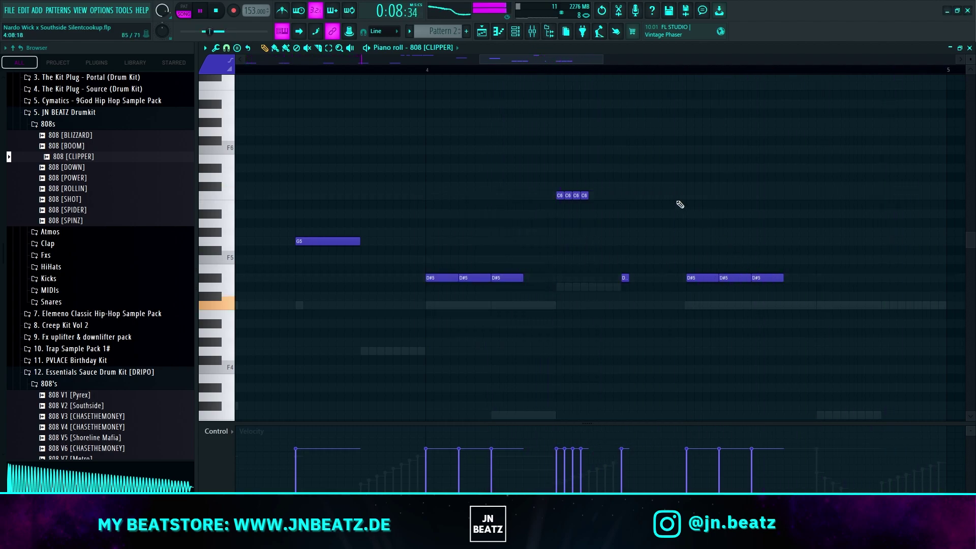
Duplicate the four short C6 808 hits to step 13 of bar 4 and lower the copy to G#5
left_click_drag(534, 62, 557, 60)
left_click_drag(551, 164, 343, 217)
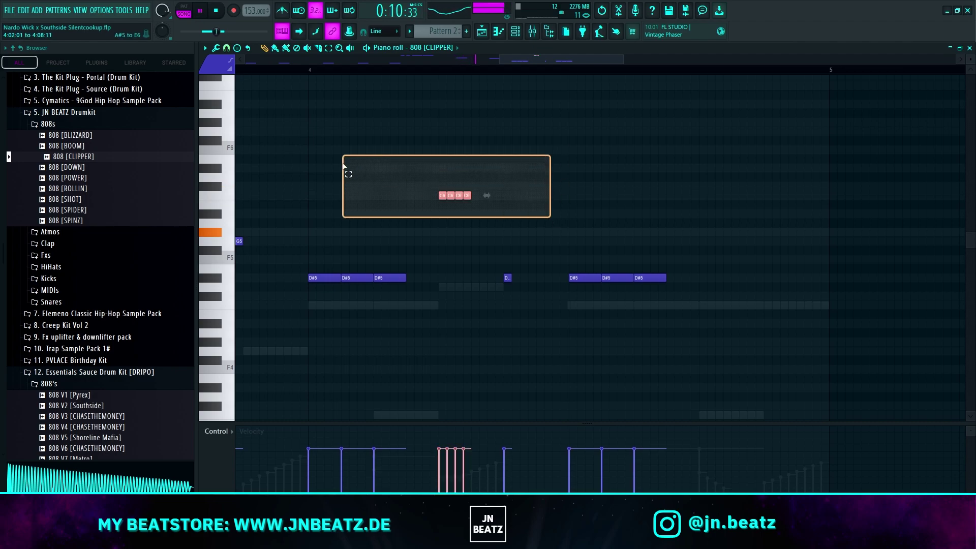
key("ctrl+b")
left_click_drag(475, 198, 706, 203)
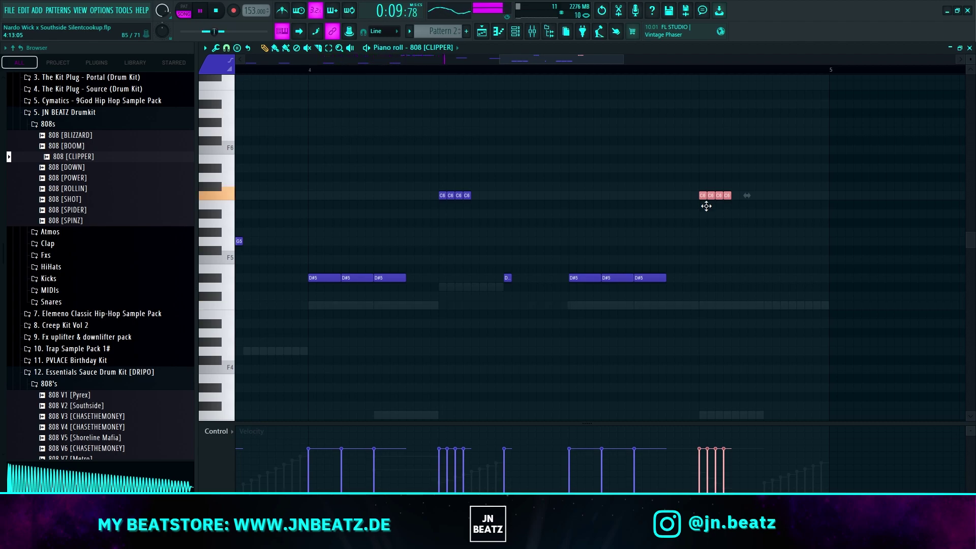
left_click_drag(706, 204, 708, 241)
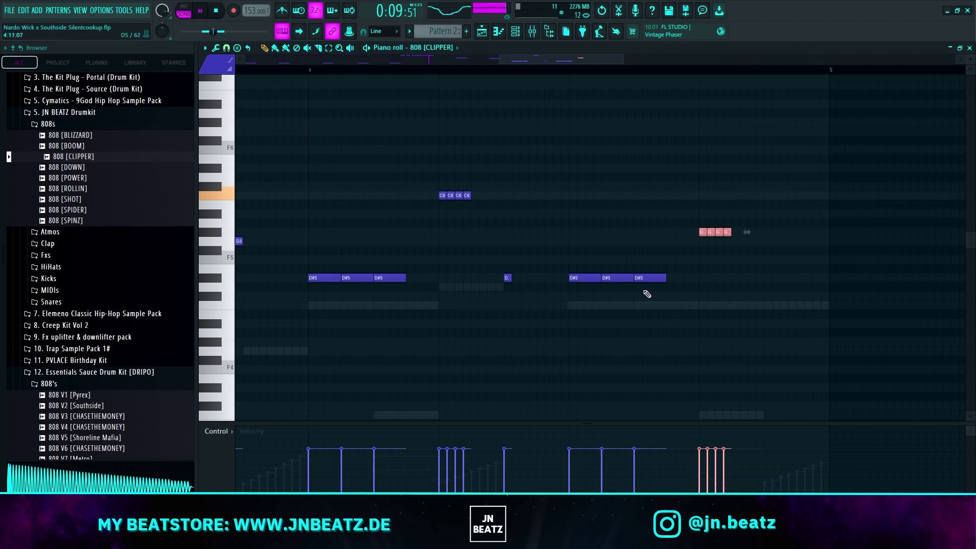
Add a closing D#5 808 note at step 15 of bar 4 that extends to the bar's end
scroll(786, 287, "up", 2, "ctrl")
scroll(761, 286, "up", 2)
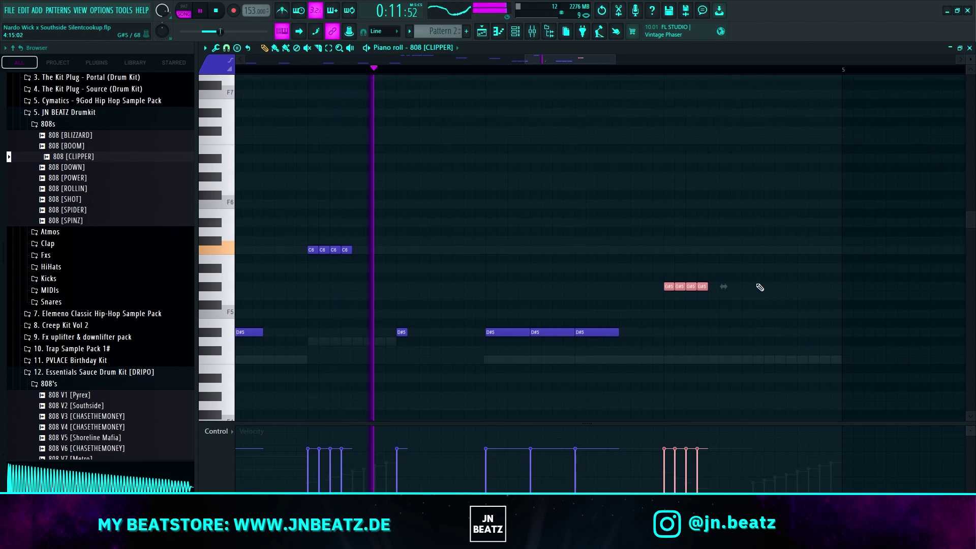
left_click(754, 334)
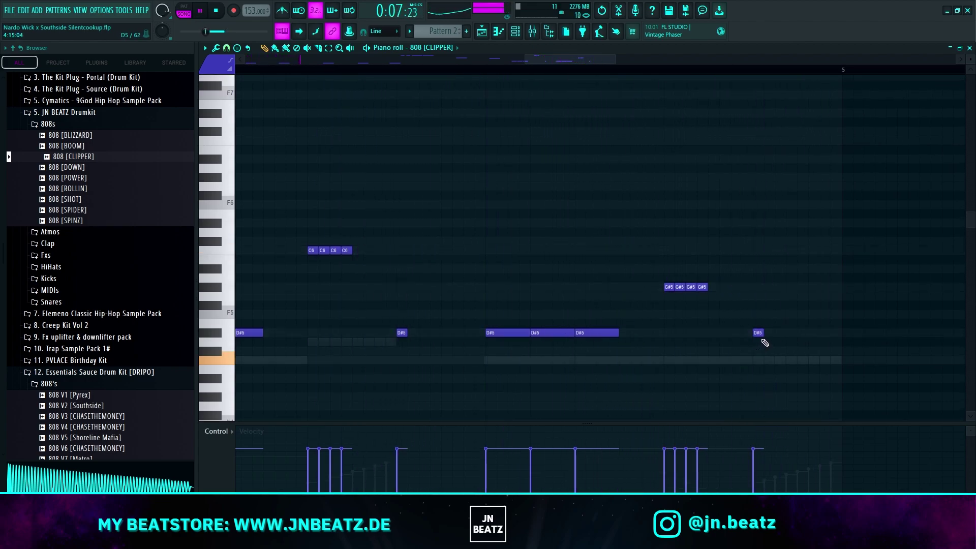
scroll(662, 279, "down", 5, "ctrl")
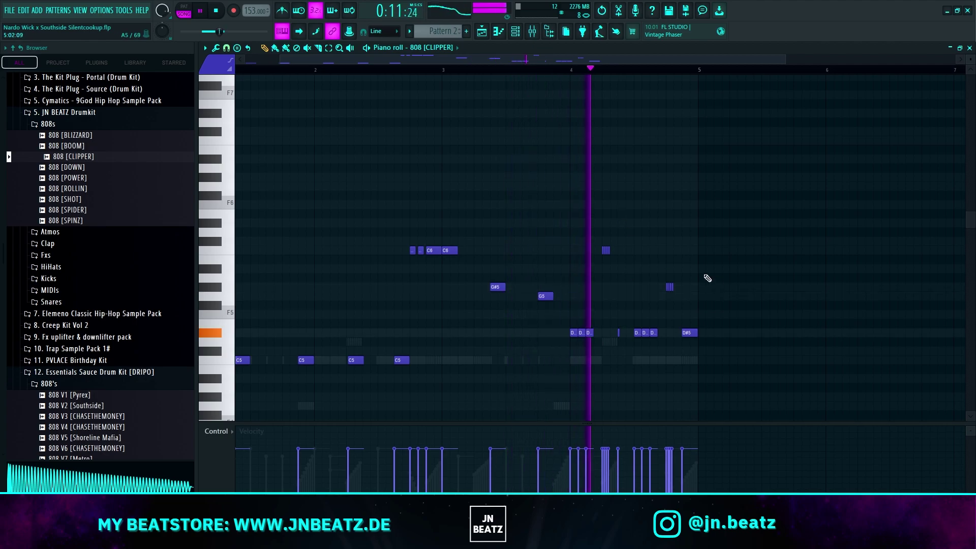
Replace the HI HAT V2 notes in bar 4 of Pattern 2 with two consecutive two-step C5 notes from the bar's start
key("F6")
right_click(345, 205)
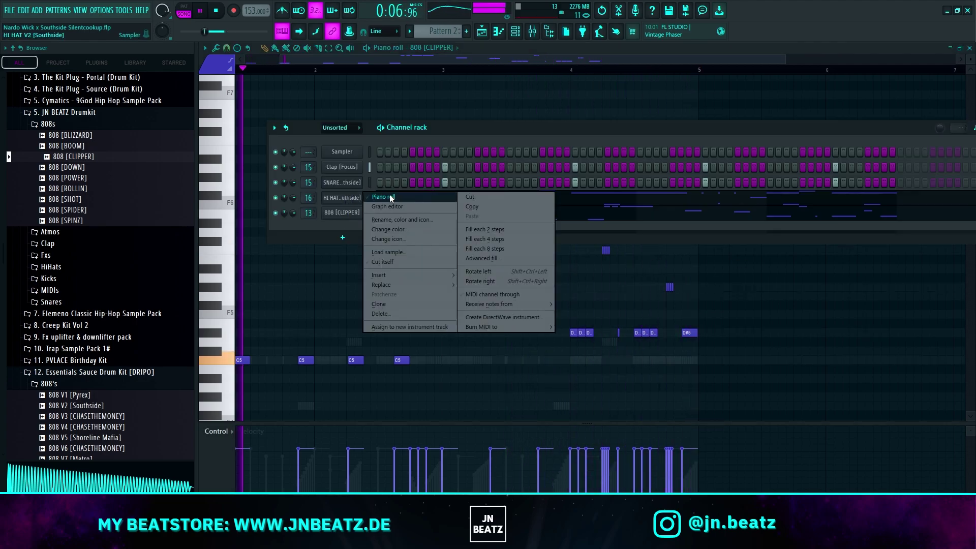
left_click(390, 198)
scroll(627, 201, "down", 3)
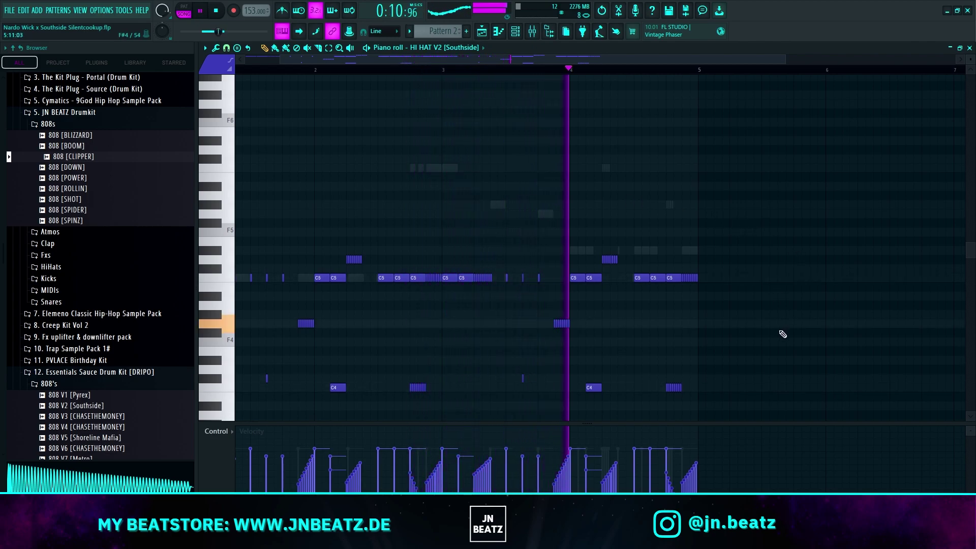
scroll(782, 333, "up", 2)
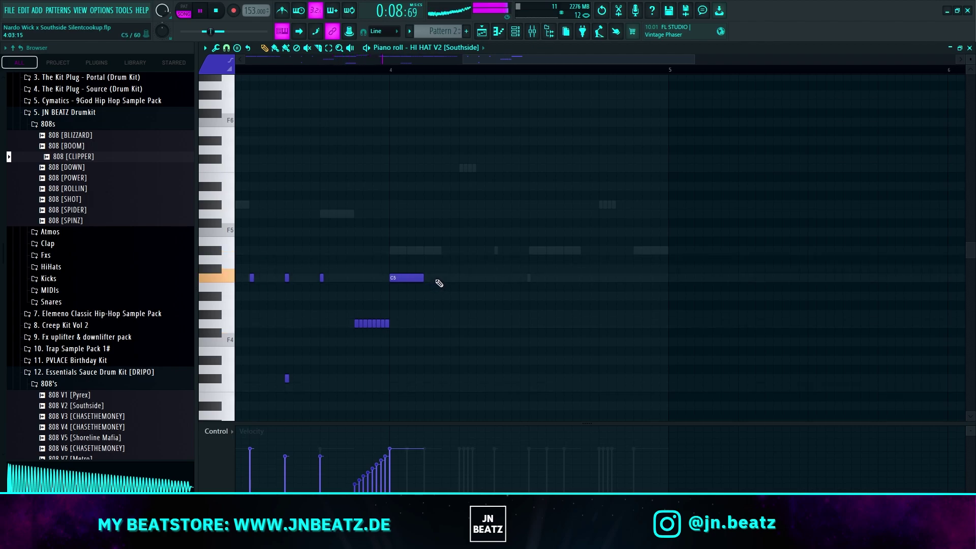
left_click(428, 278)
Add three consecutive short C4 hi-hat notes from the start of bar 4 and ramp their velocities upward
scroll(428, 287, "down", 2)
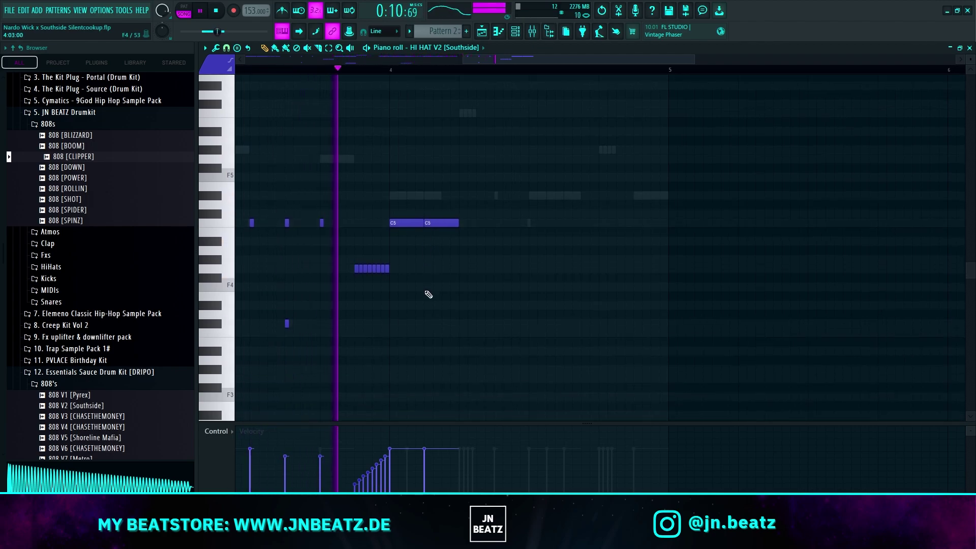
left_click(390, 333)
left_click_drag(405, 333, 401, 333)
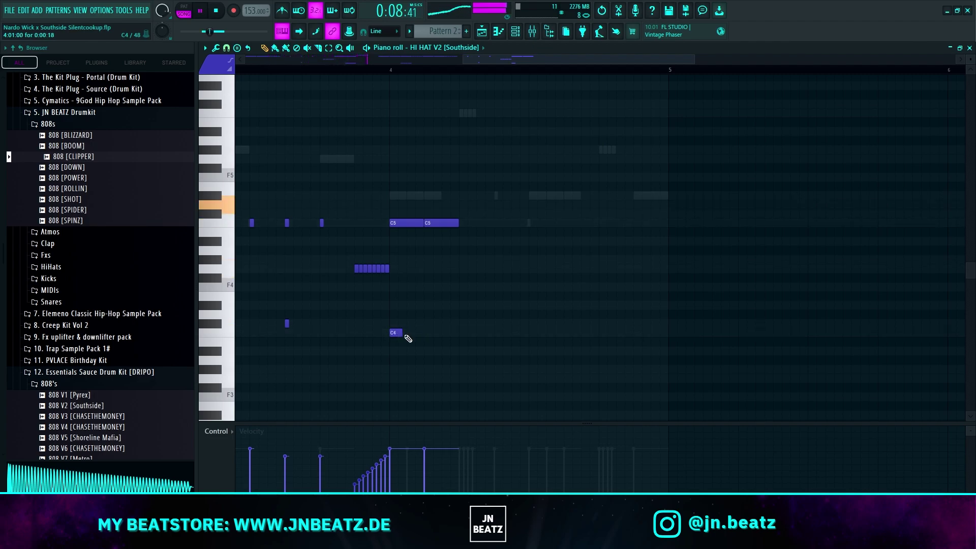
left_click(419, 332)
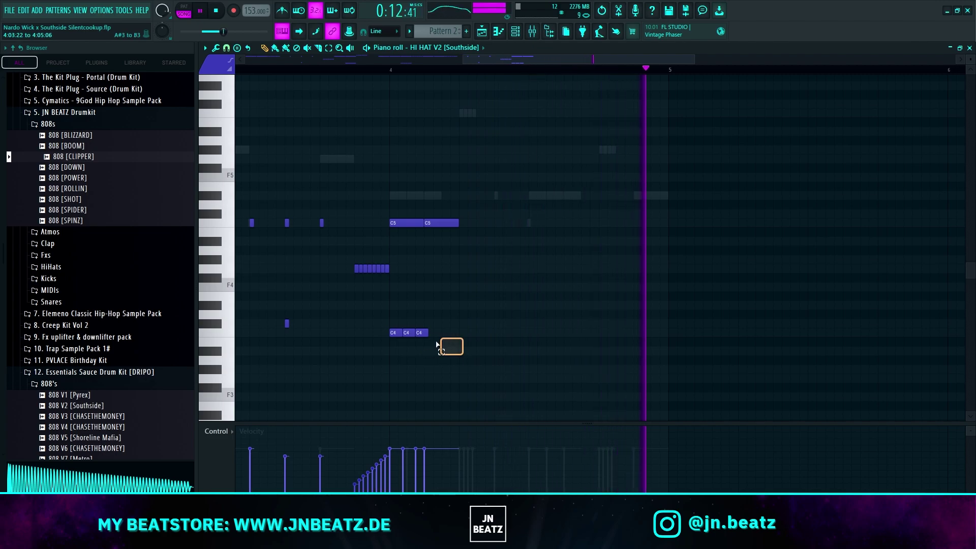
left_click_drag(453, 345, 378, 312)
mouse_move(416, 449)
left_mouse_down()
mouse_move(414, 469)
mouse_move(416, 454)
left_mouse_up()
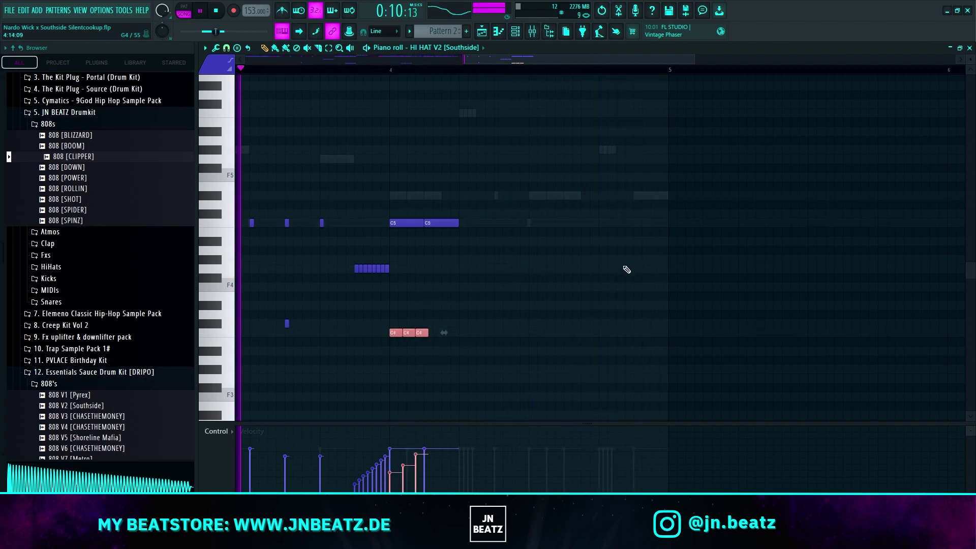
key("space")
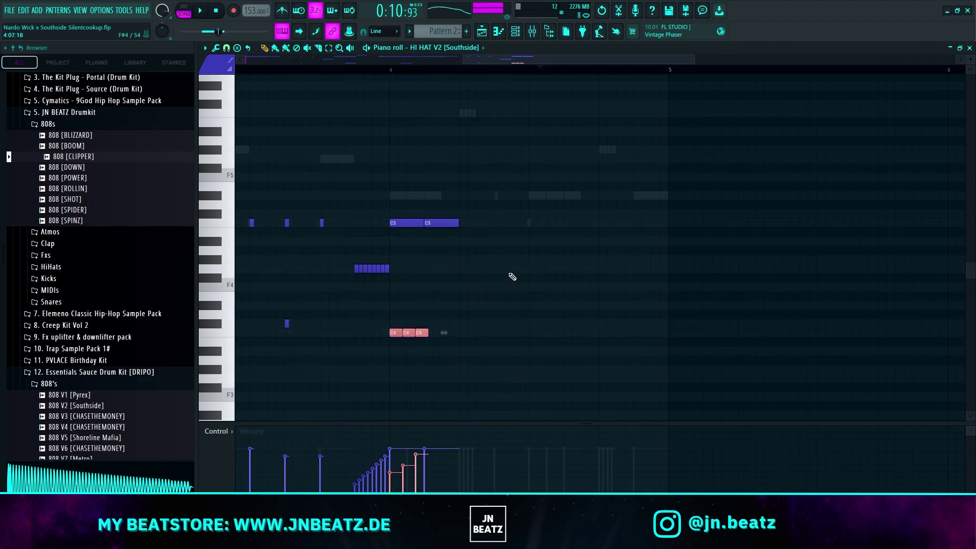
Copy the G4 hi-hat roll from the end of bar 3 to step 5 of bar 4 at D5, followed by a short D#5
left_click_drag(418, 283, 460, 204)
key("ctrl+b")
key("space")
scroll(532, 231, "up", 2, "ctrl")
left_click(478, 199)
Place short C5 hi-hats at steps 9 and 11 of bar 4, with short D#4 hits at steps 9, 9.5, 10 and 11
key("space")
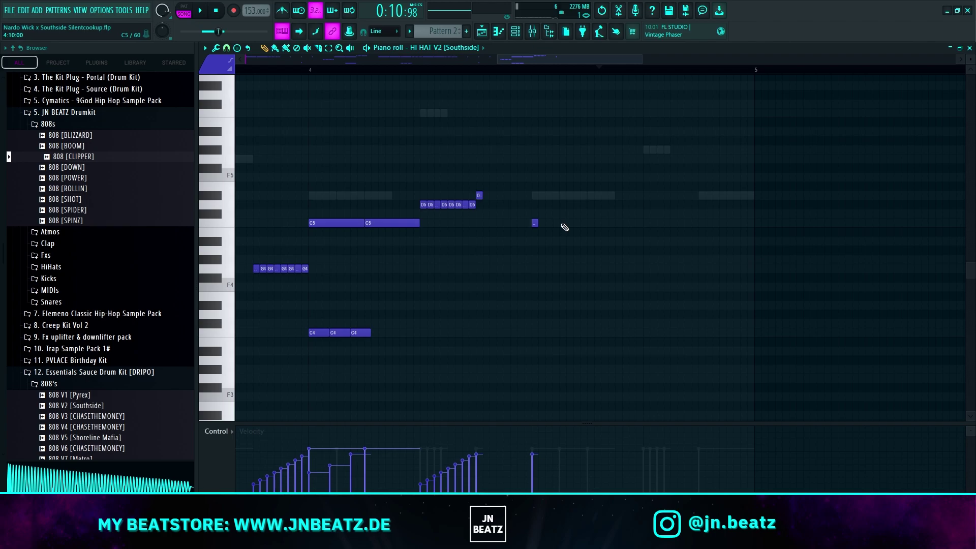
left_click(588, 222)
scroll(558, 273, "down", 2)
scroll(562, 290, "up", 1, "ctrl")
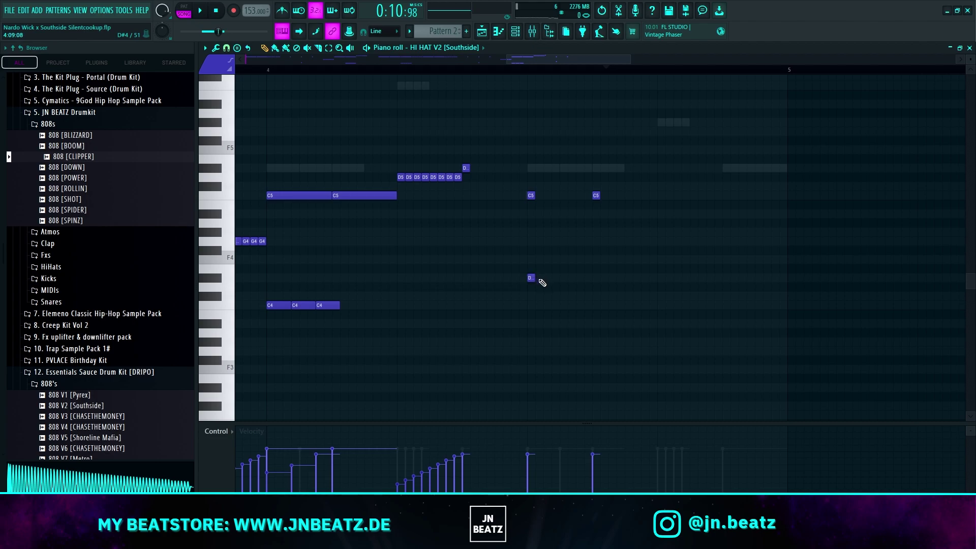
scroll(549, 282, "up", 2, "ctrl")
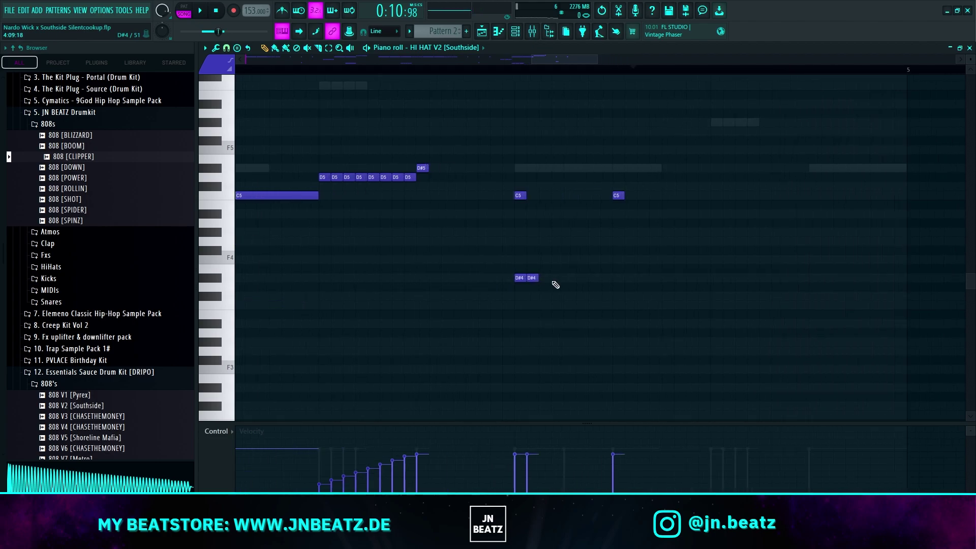
left_click_drag(526, 279, 540, 278)
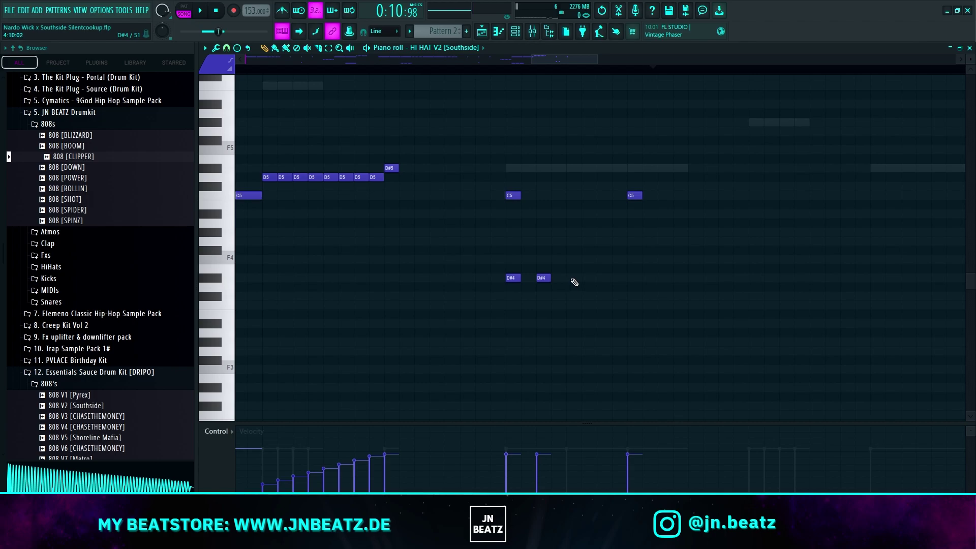
left_click(633, 280)
key("space")
key("space")
Copy the D5 hi-hat roll in bar 4 to step 13 of the same bar at C4
scroll(373, 216, "down", 2, "ctrl")
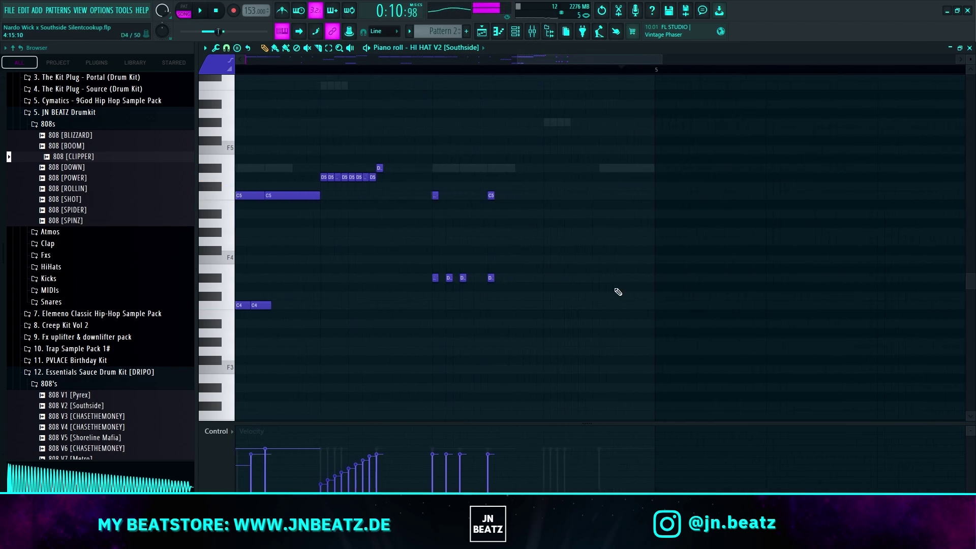
left_click_drag(378, 187, 320, 175, "ctrl")
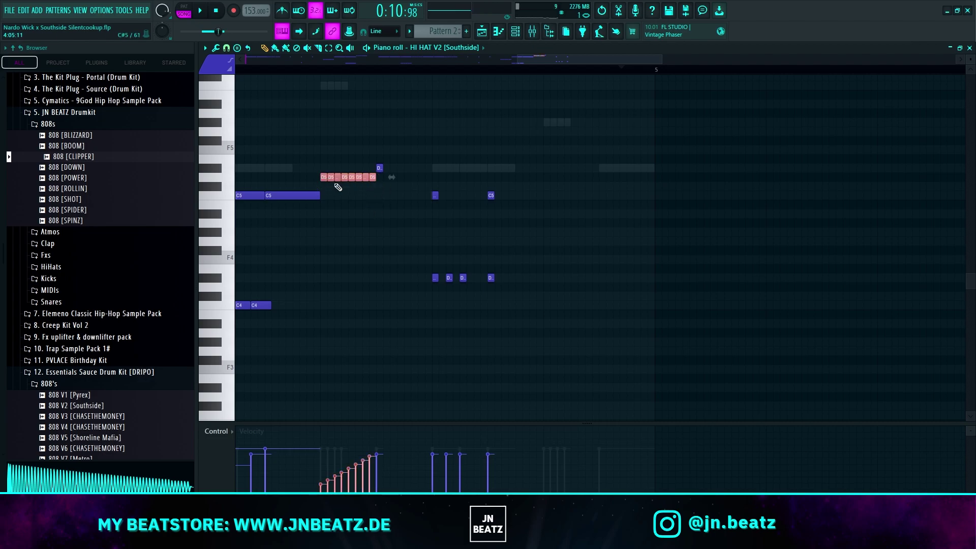
key("ctrl+b")
left_click_drag(380, 177, 545, 303)
key("space")
key("space")
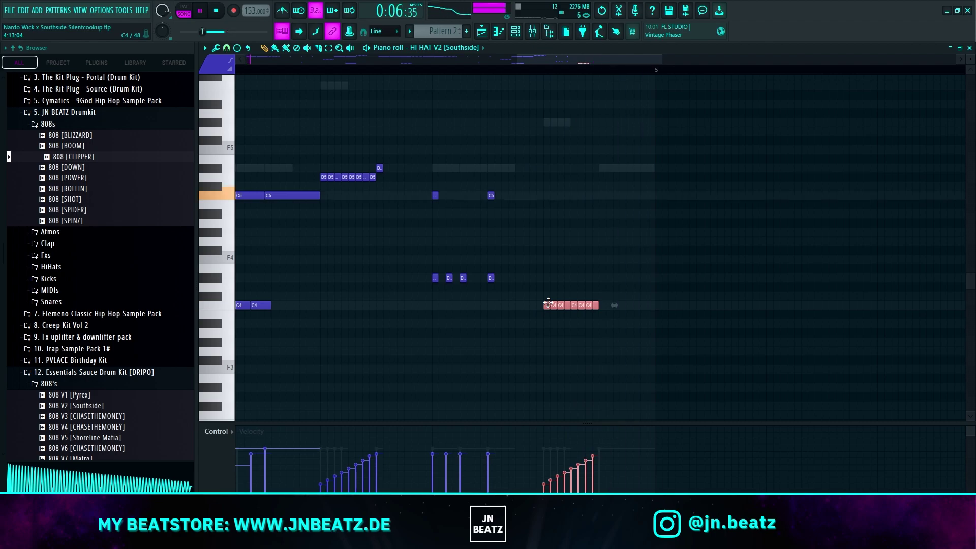
Duplicate the C4 hi-hat roll at step 13 of bar 4 to step 15 and move the copy up to D#5
scroll(610, 338, "up", 3)
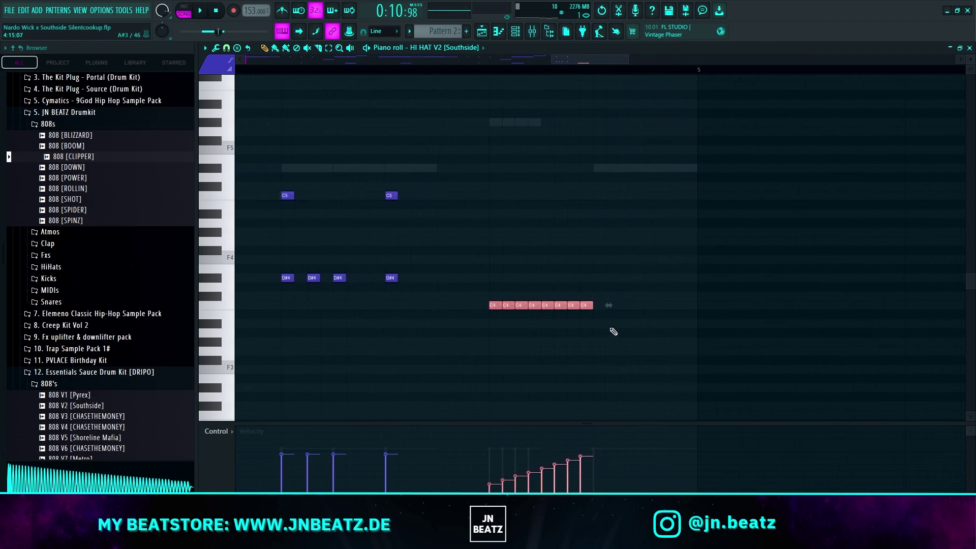
key("ctrl+b")
key("shift+Up")
key("shift+Up")
key("Down")
key("Down")
key("Down")
key("Down")
key("Down")
key("Down")
key("Down")
key("Down")
key("Down")
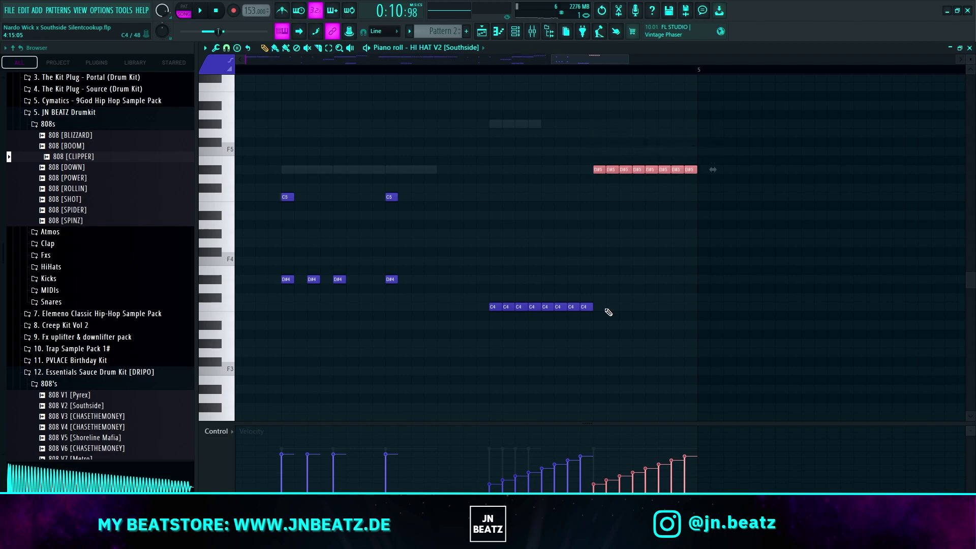
Redraw the velocities of bar 4's last two hi-hat rolls, falling across the C4 roll and rising across the D#5 roll
key("ctrl+d")
left_click_drag(653, 482, 527, 492)
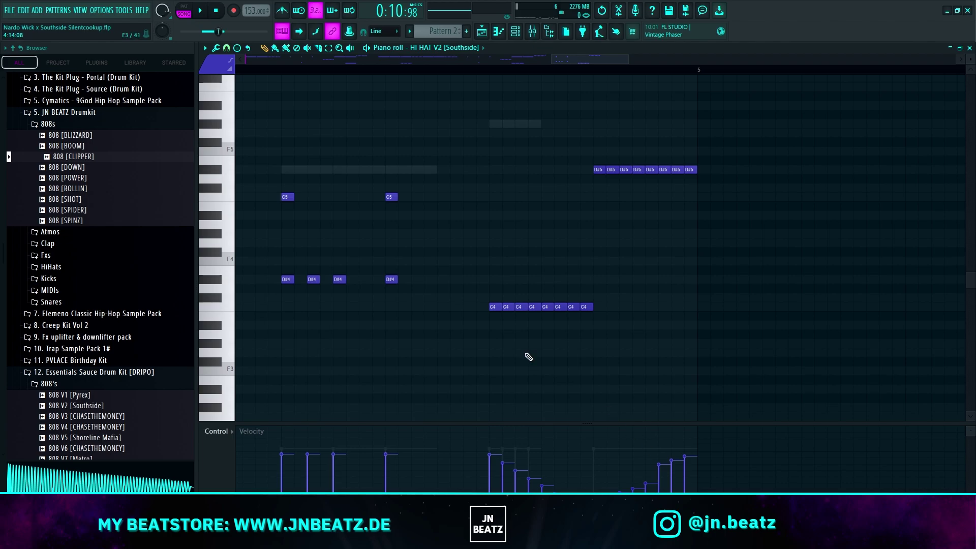
left_click(495, 124)
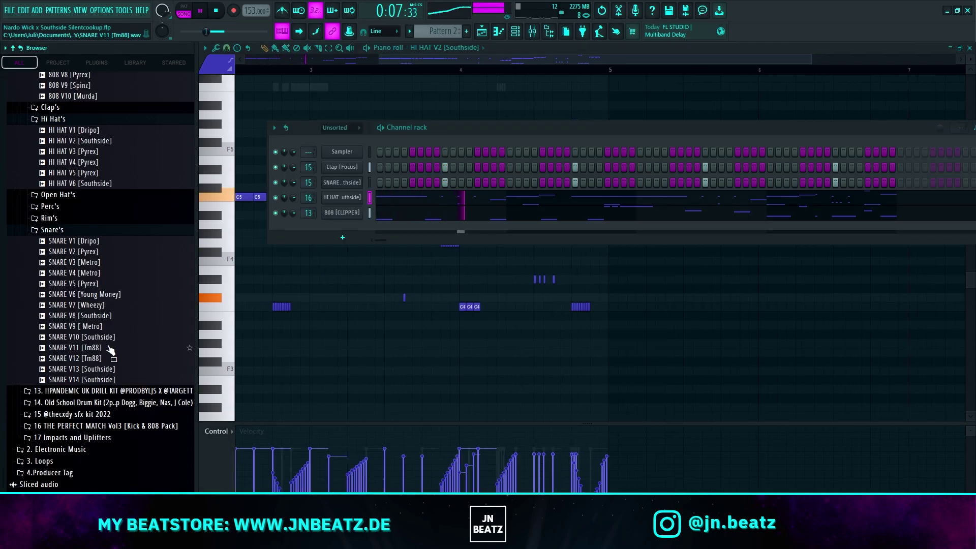
Load SNARE V14 [Southside] as a new channel on mixer track 17 and open its piano roll
left_click(84, 379)
left_click_drag(84, 379, 335, 227)
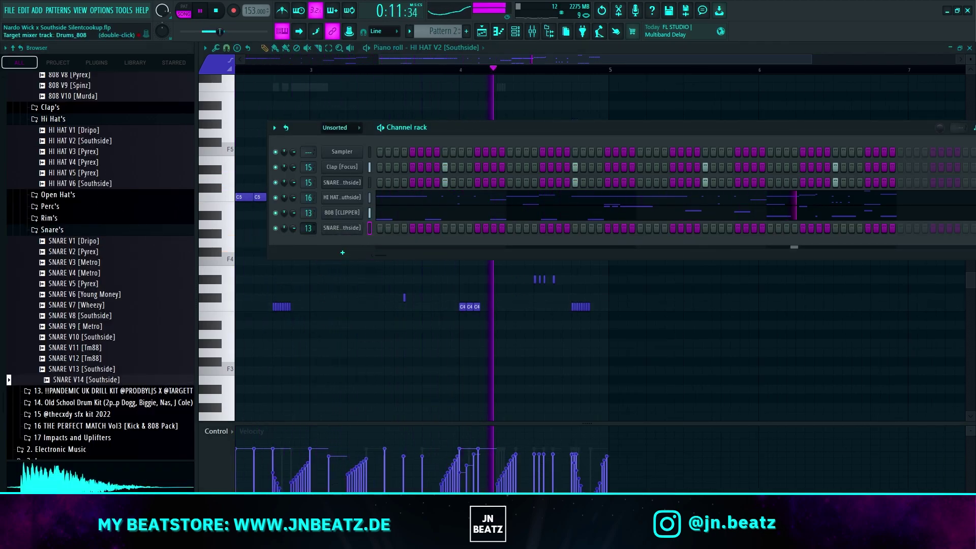
right_click(361, 228)
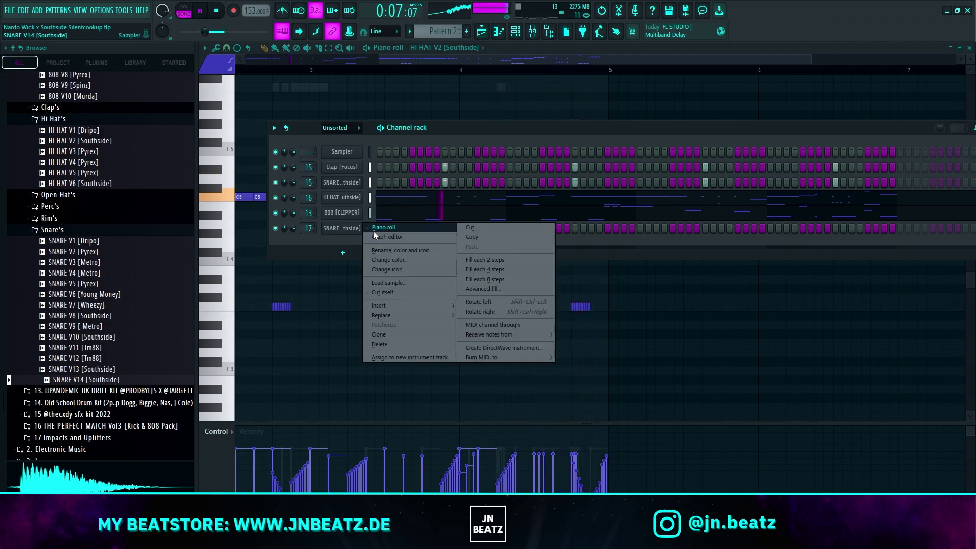
left_click(377, 228)
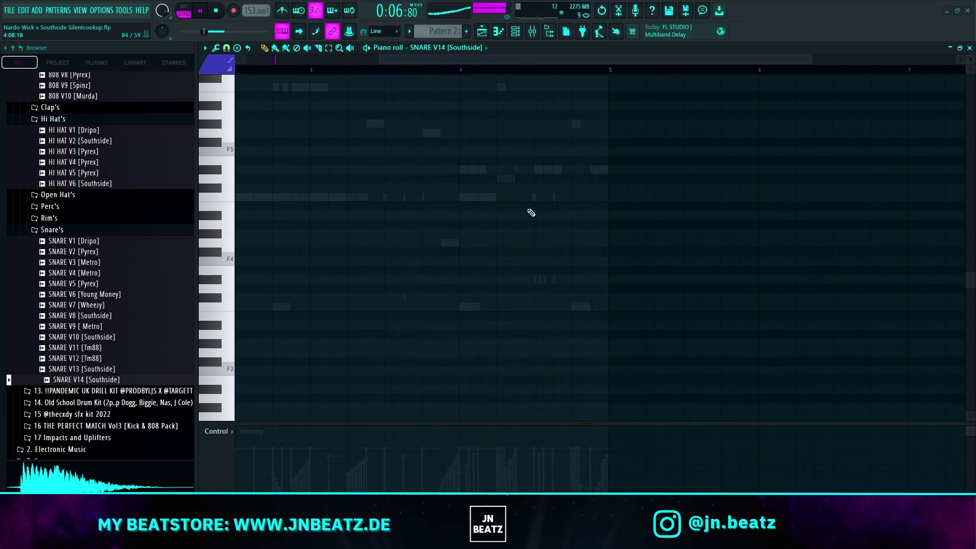
Place short D#5 snare hits at steps 1, 2 and 3 of bar 4 and ramp their velocities upward
scroll(457, 174, "up", 2)
scroll(472, 178, "up", 2)
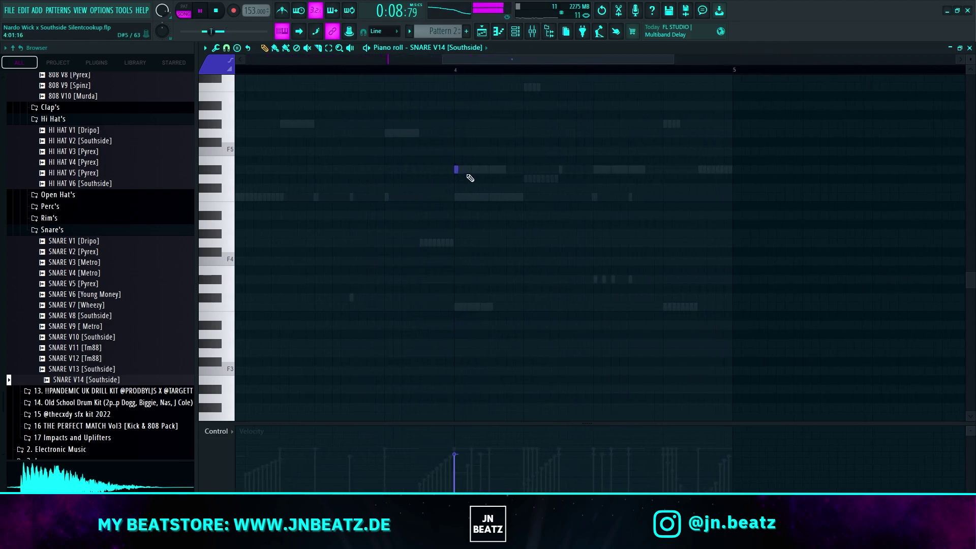
left_click(474, 171)
left_click(490, 171)
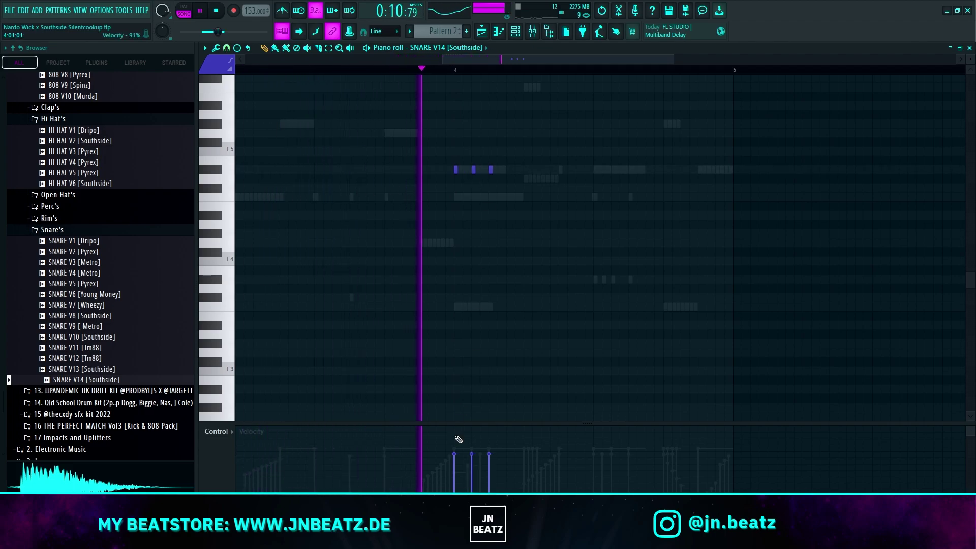
left_click_drag(454, 489, 506, 462)
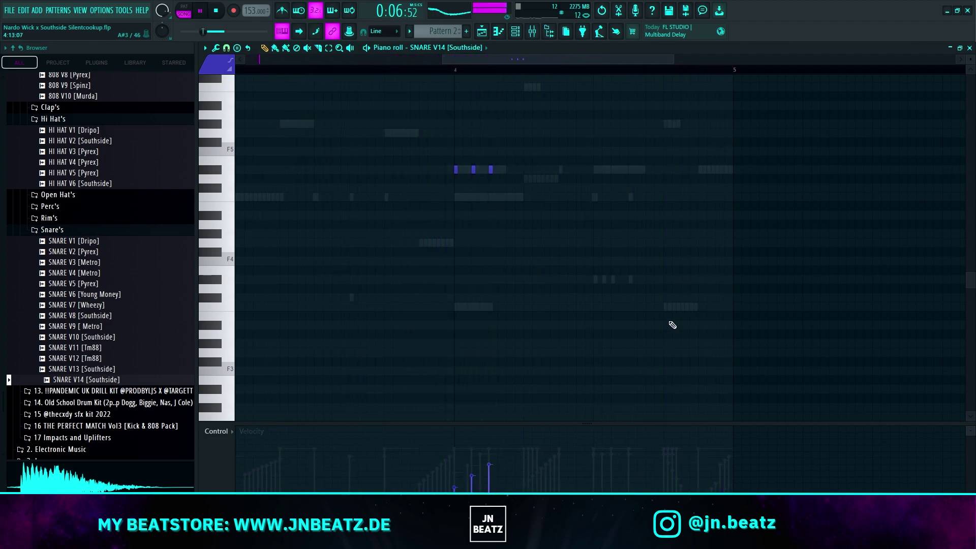
Add four rapid D5 snare hits from step 5 of bar 4 with falling velocities, plus a single D5 hit at step 7
scroll(576, 221, "up", 2)
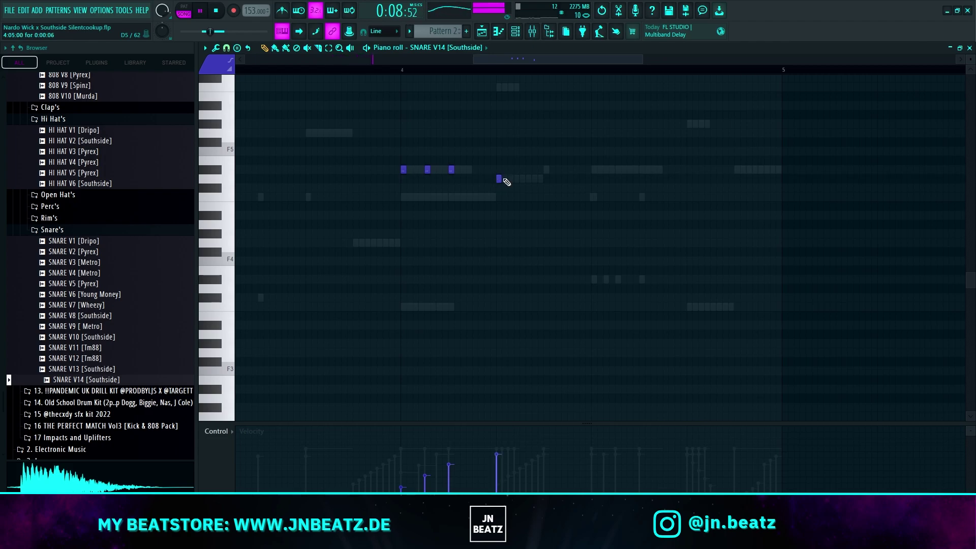
left_click(516, 179)
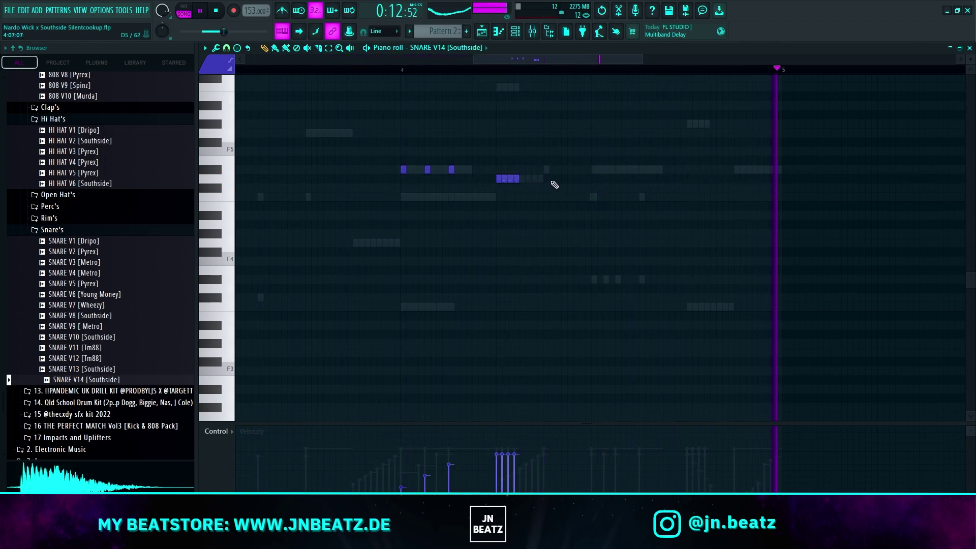
scroll(548, 184, "up", 1)
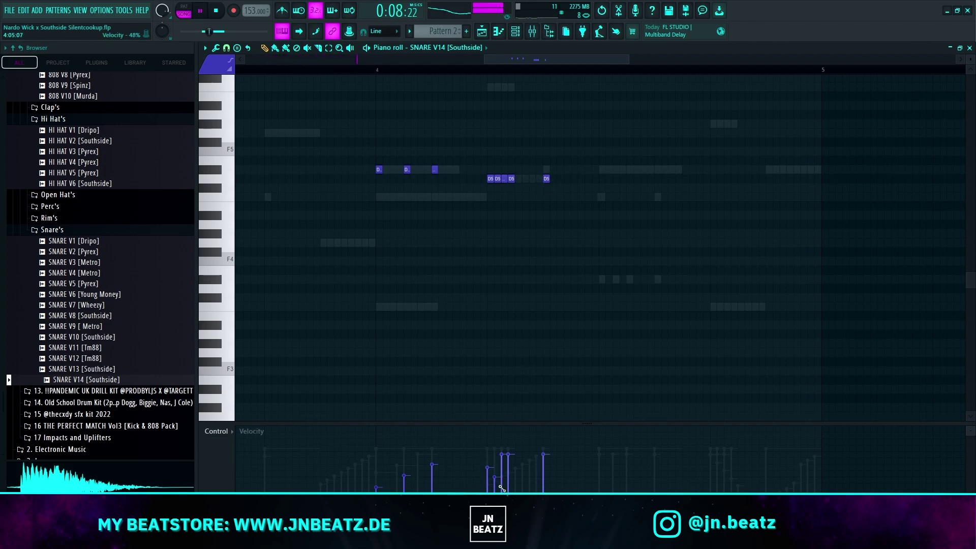
Place a short C5 snare hit at step 9 of bar 4 and D#5 hits at steps 11, 11.5 and 12
left_click(603, 196)
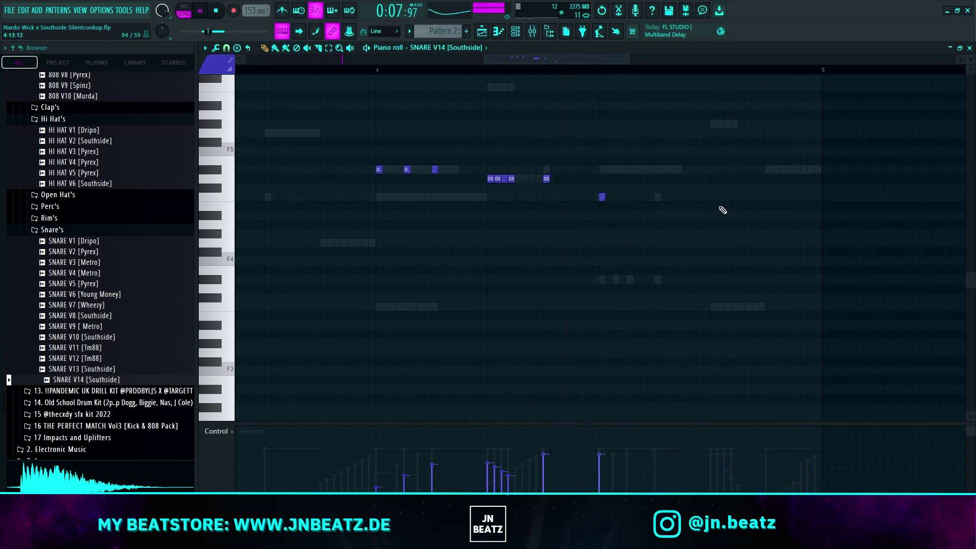
scroll(687, 193, "up", 1, "ctrl")
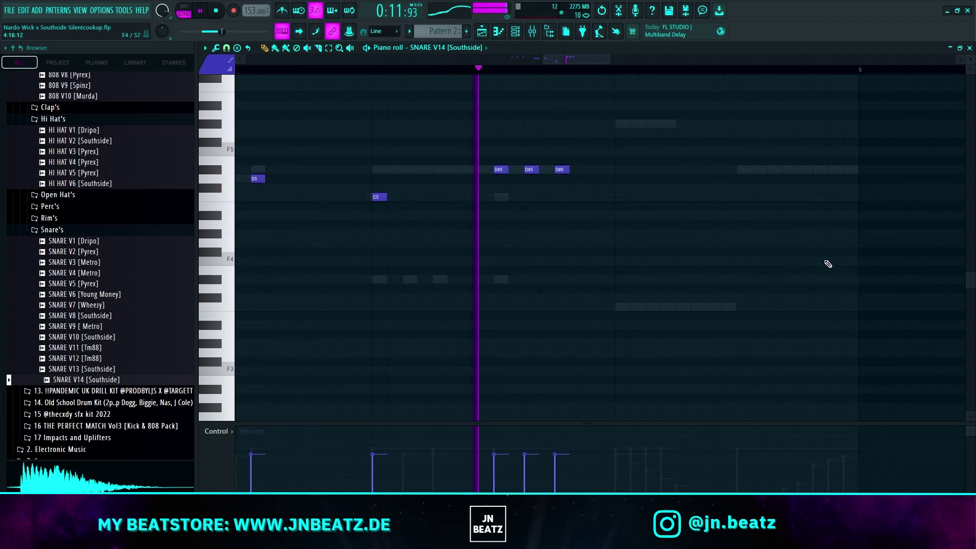
key("space")
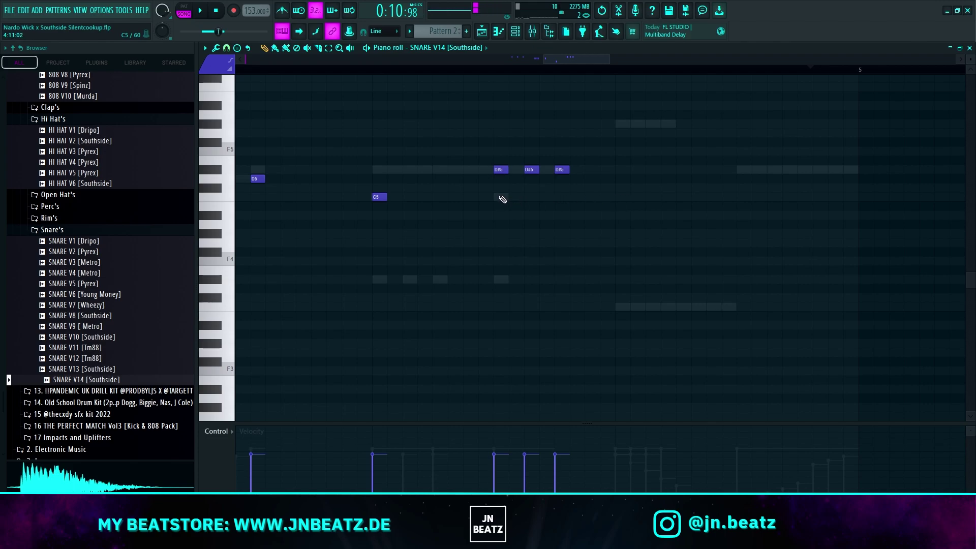
Place stacked short snare hits in bar 4: C5 with G4 at step 13, and C5 with E4 at step 15
scroll(503, 199, "up", 2)
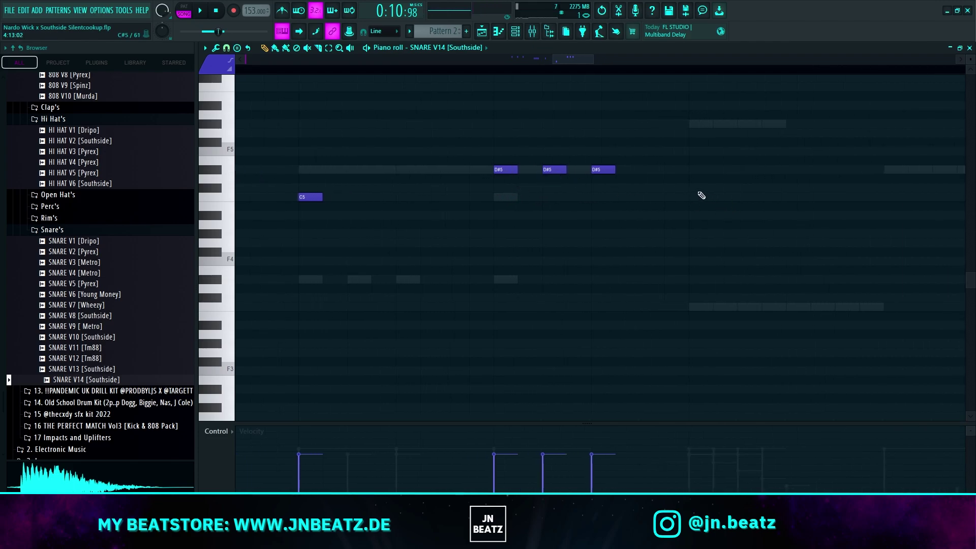
scroll(692, 200, "down", 3)
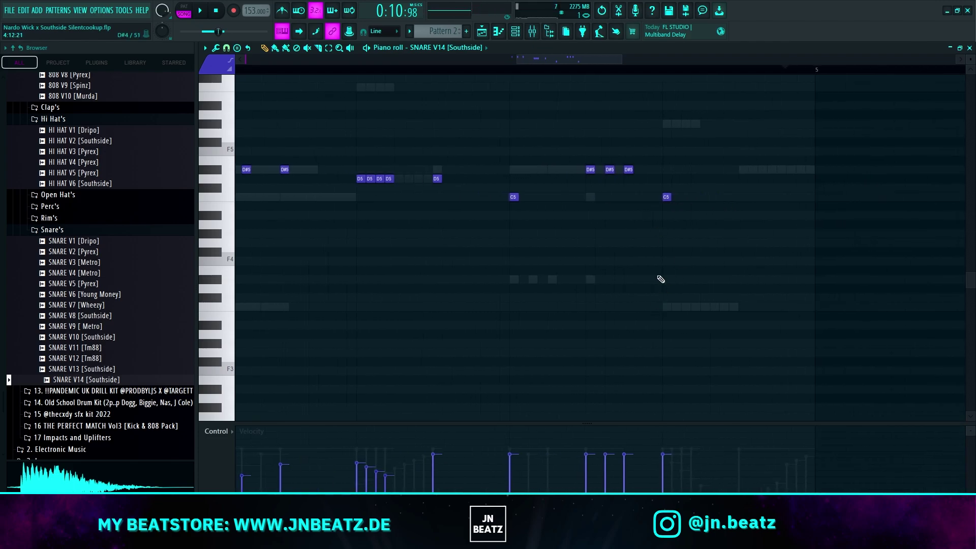
scroll(749, 206, "up", 2)
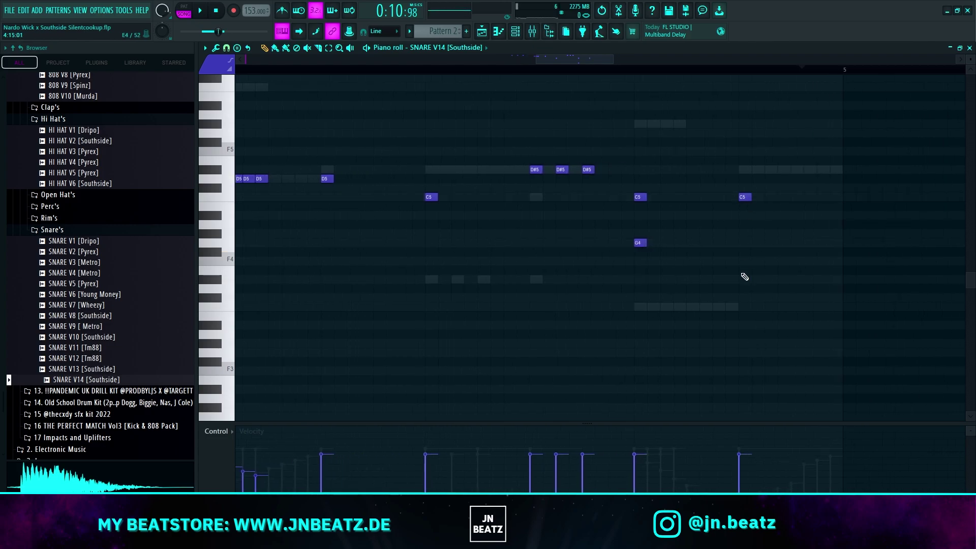
left_click_drag(740, 261, 740, 270)
Lower the velocities of the stacked snare hits at steps 13 and 15 and taper the three D#5 hits downward
left_click_drag(802, 347, 613, 178)
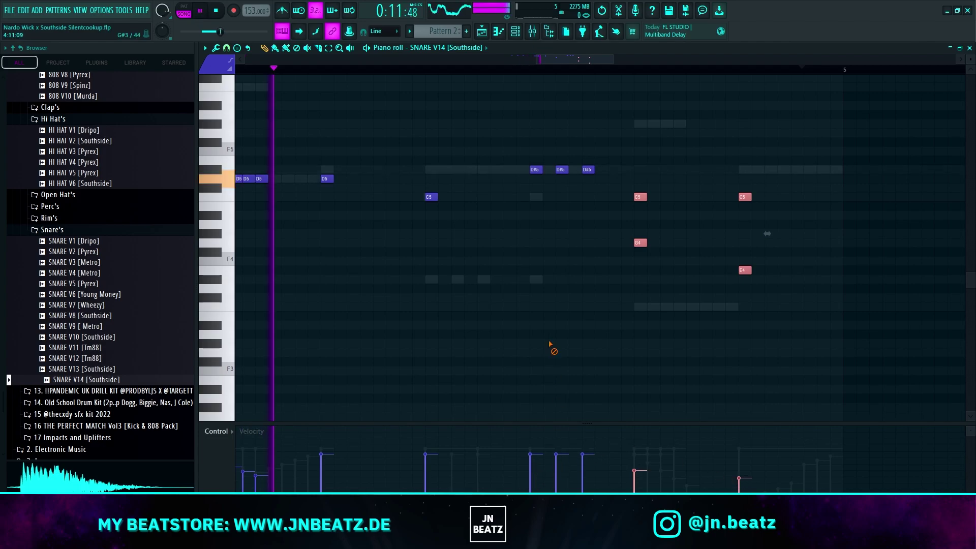
key("ctrl+d")
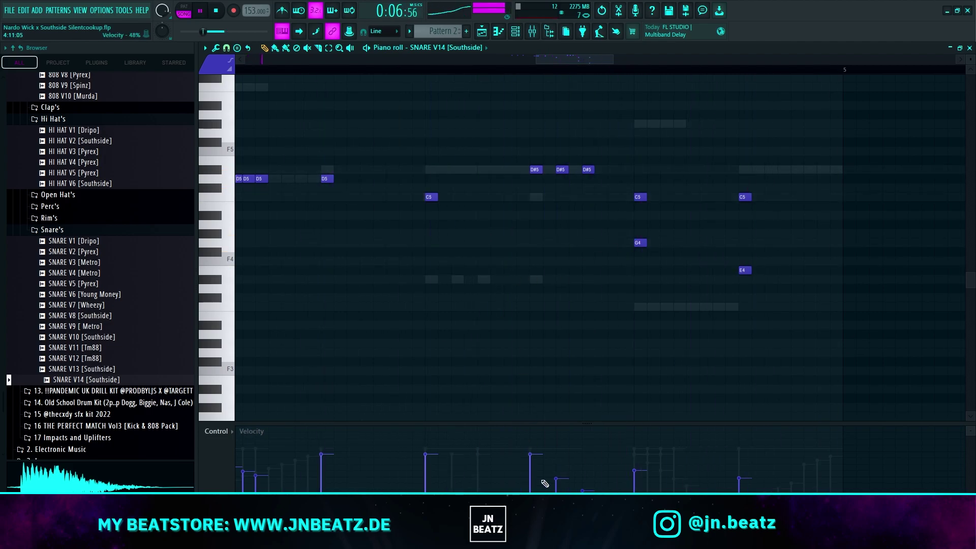
scroll(484, 310, "down", 4)
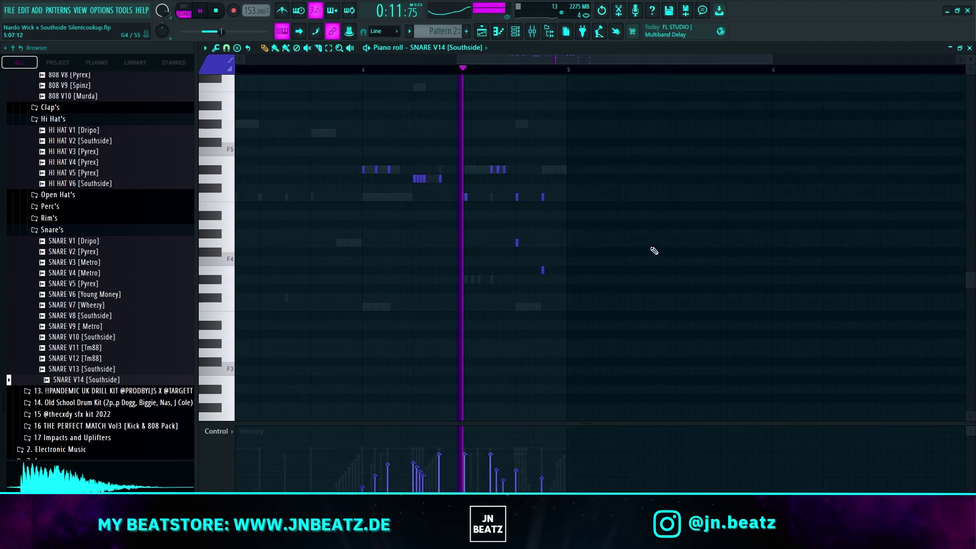
Load CamelCrusher at a reduced mix level in slot 1 of mixer track 17, and lower the track's volume to 67%
left_click(517, 34)
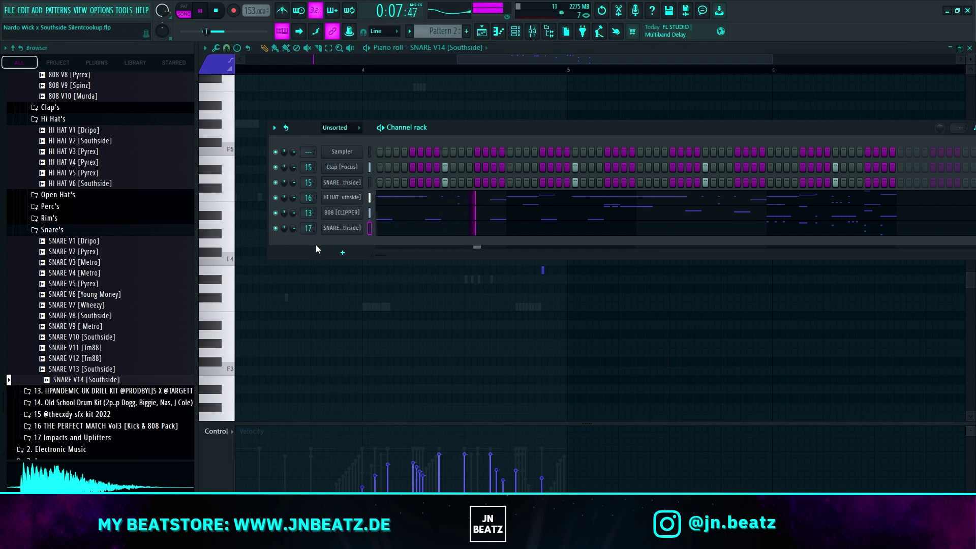
left_click(533, 31)
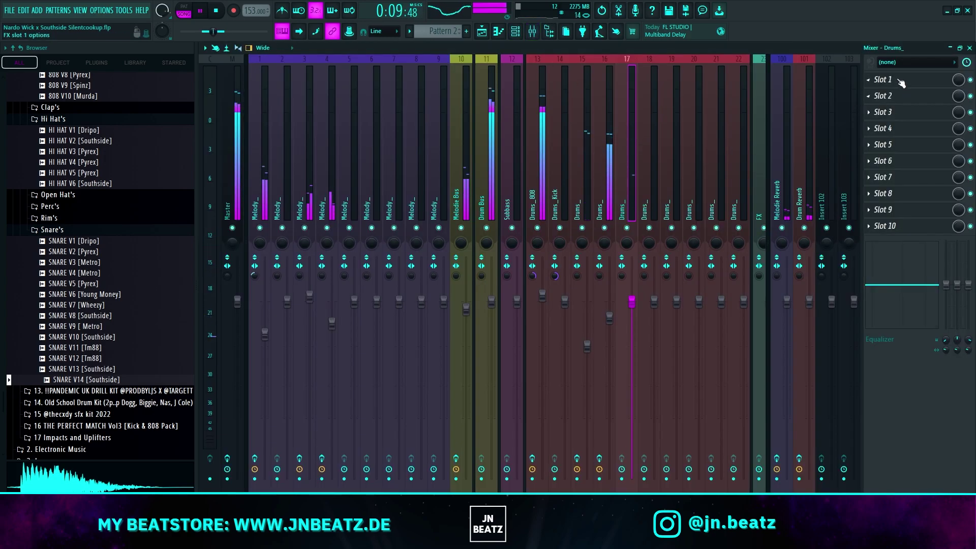
left_click(880, 87)
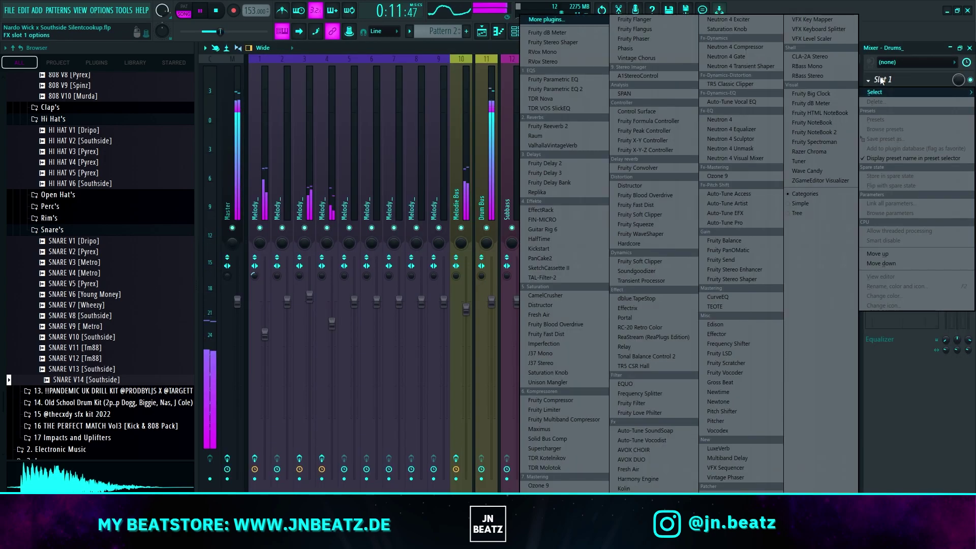
left_click(570, 298)
left_click_drag(959, 79, 959, 84)
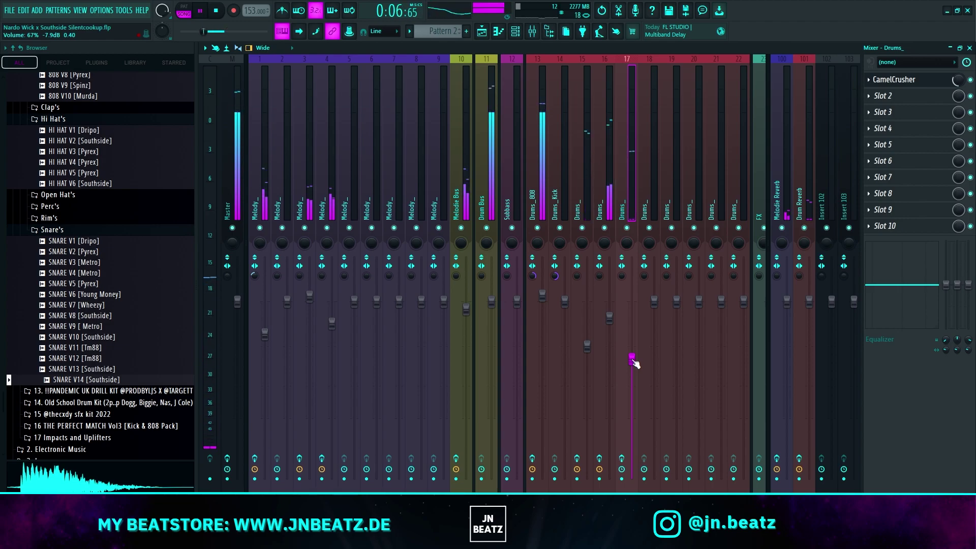
Show the playlist, clear the selection, and stop playback with the song position at bar 4
key("F5")
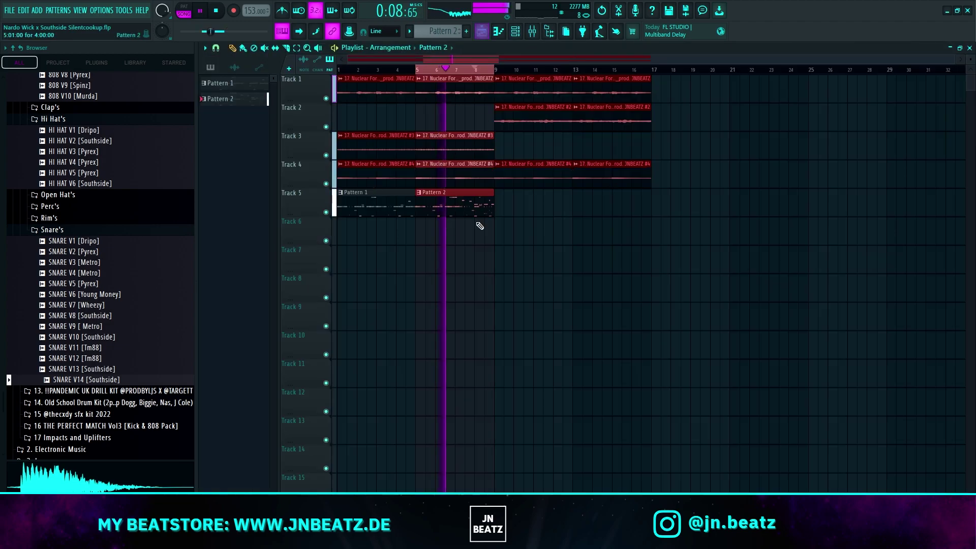
left_click(539, 286)
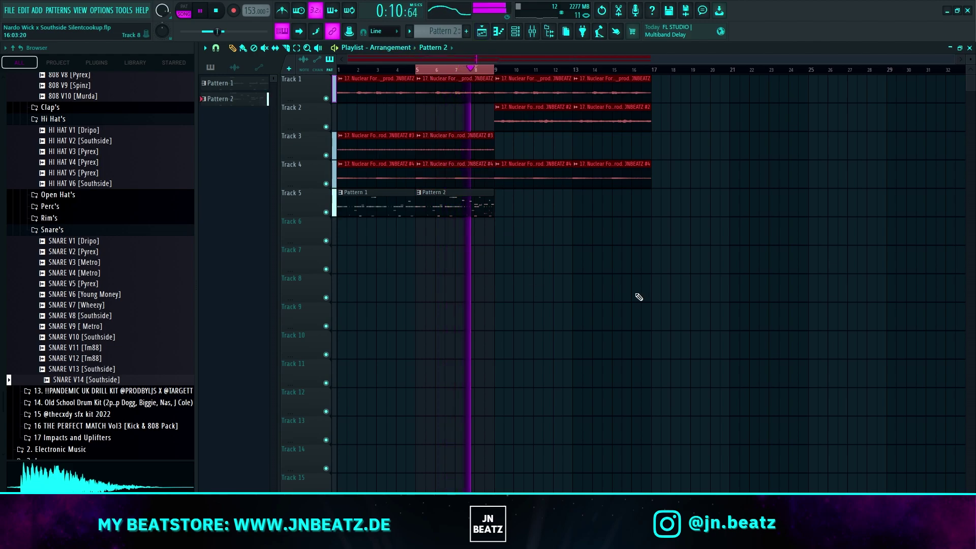
key("space")
left_click(397, 70)
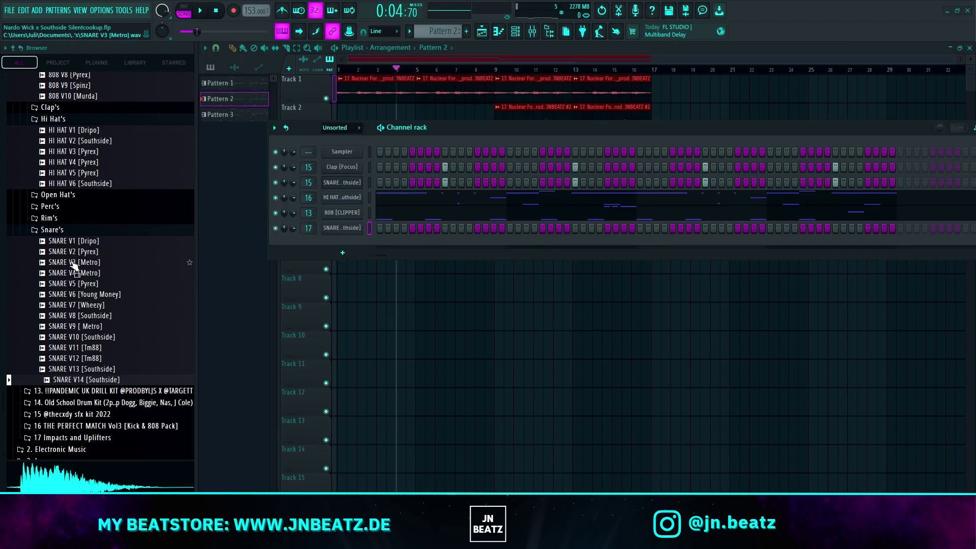
Preview the DOWN, POWER and ROLLIN 808s of the JN BEATZ Drumkit and add 808 [ROLLIN] as a new channel
scroll(113, 312, "up", 5)
scroll(120, 277, "up", 10)
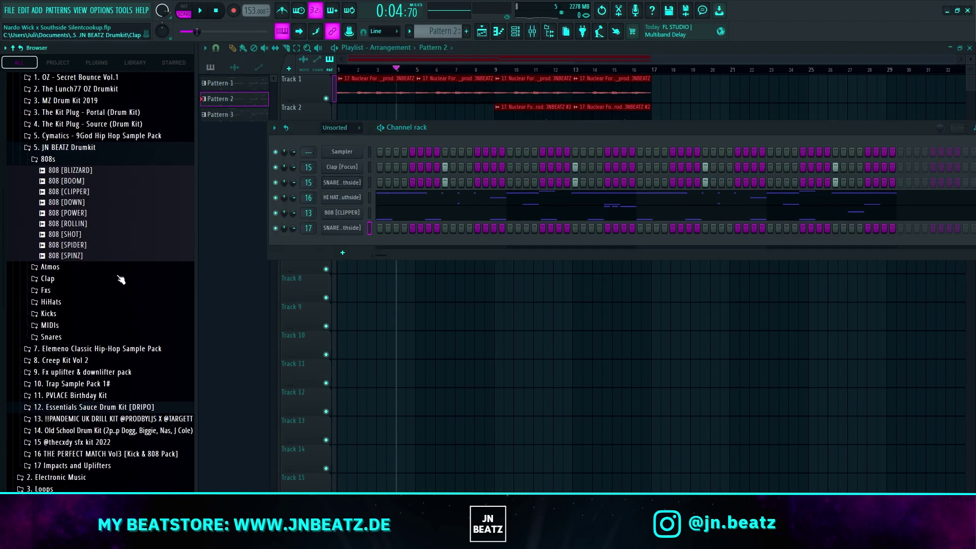
left_click(86, 342)
left_click(86, 354)
left_click(86, 364)
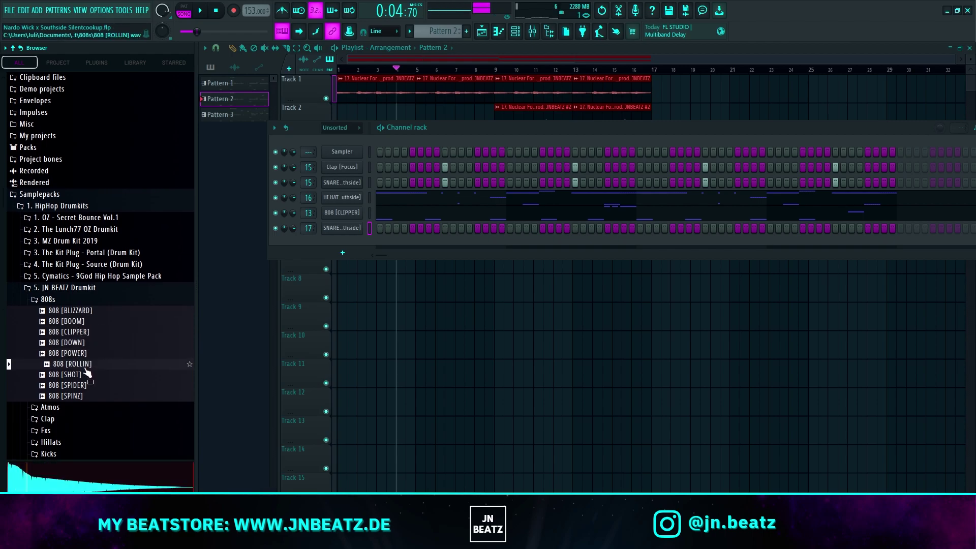
left_click_drag(335, 248, 337, 254)
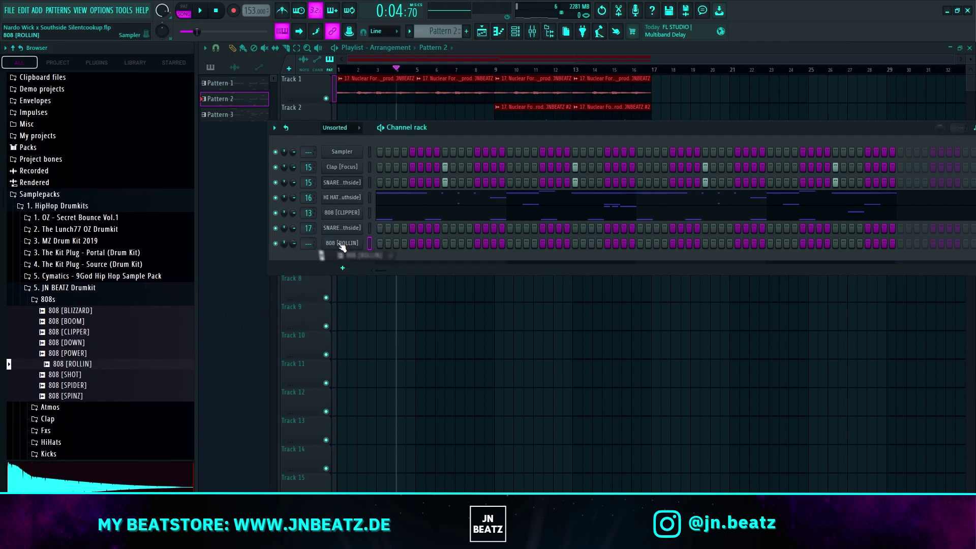
Open the 808 [ROLLIN] sample in the Edison audio editor and detect its pitch regions
right_click(359, 303)
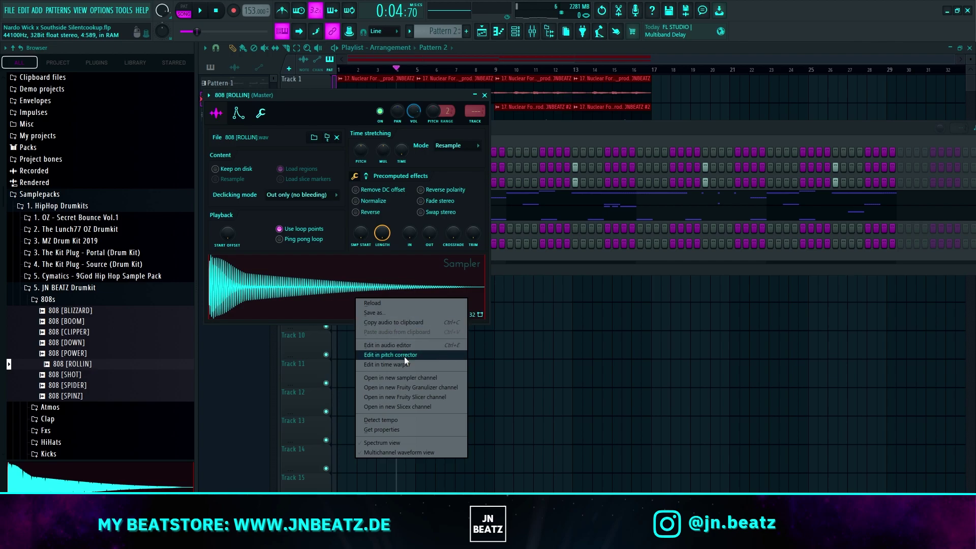
left_click(413, 346)
left_click(304, 165)
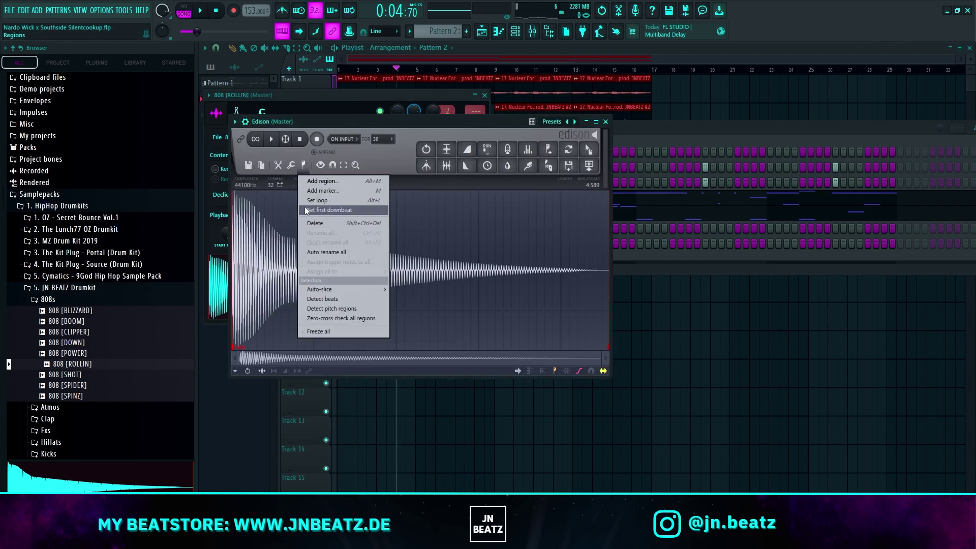
left_click(330, 308)
left_click(403, 117)
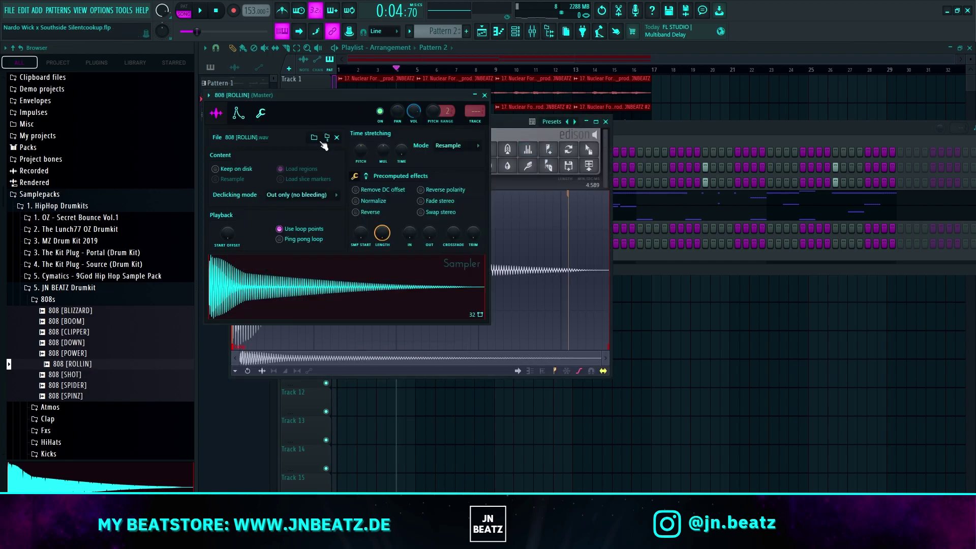
Make the 808 [ROLLIN] channel cut itself and route it to mixer track 18
left_click(644, 129)
right_click(351, 243)
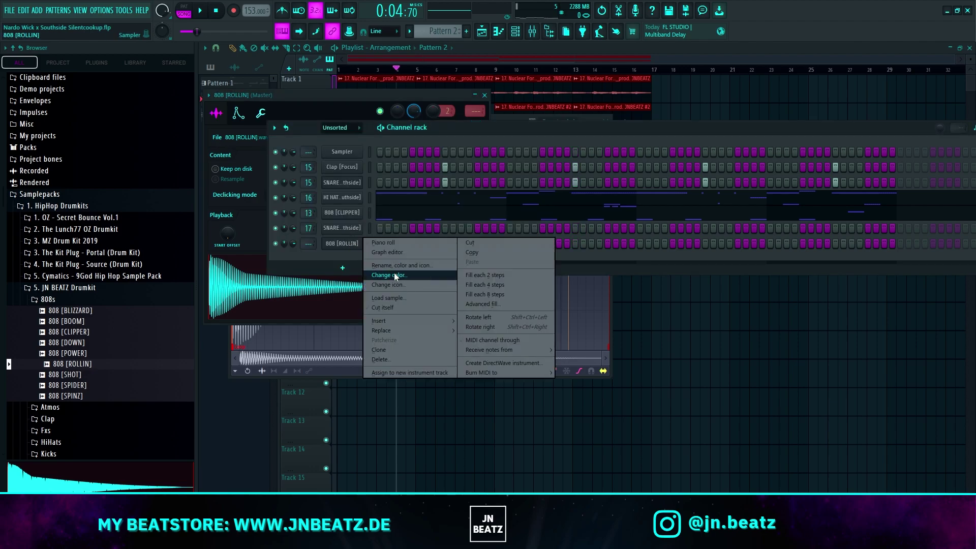
left_click(394, 308)
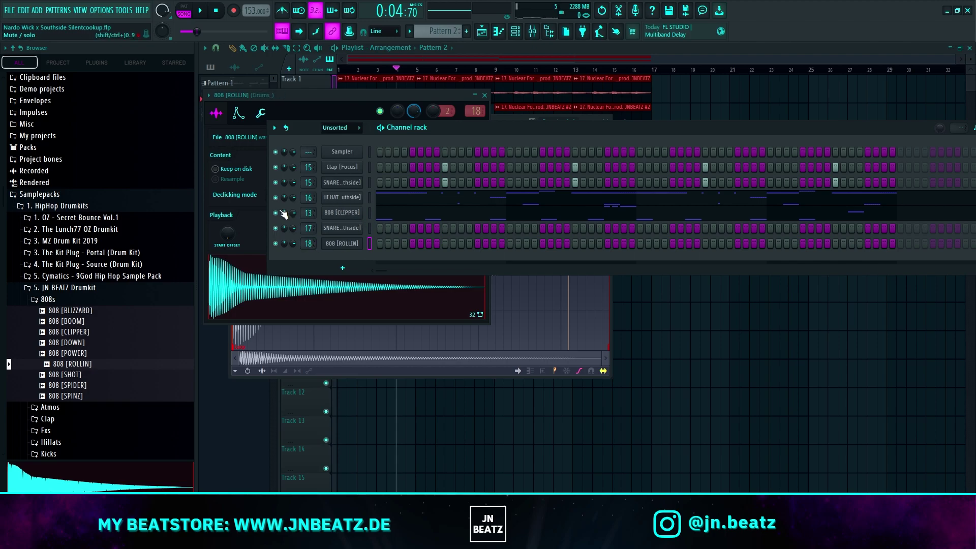
Mute 808 [CLIPPER], place a C5 note at the start of bar 1 for 808 [ROLLIN], and audition it in pattern mode
right_click(366, 249)
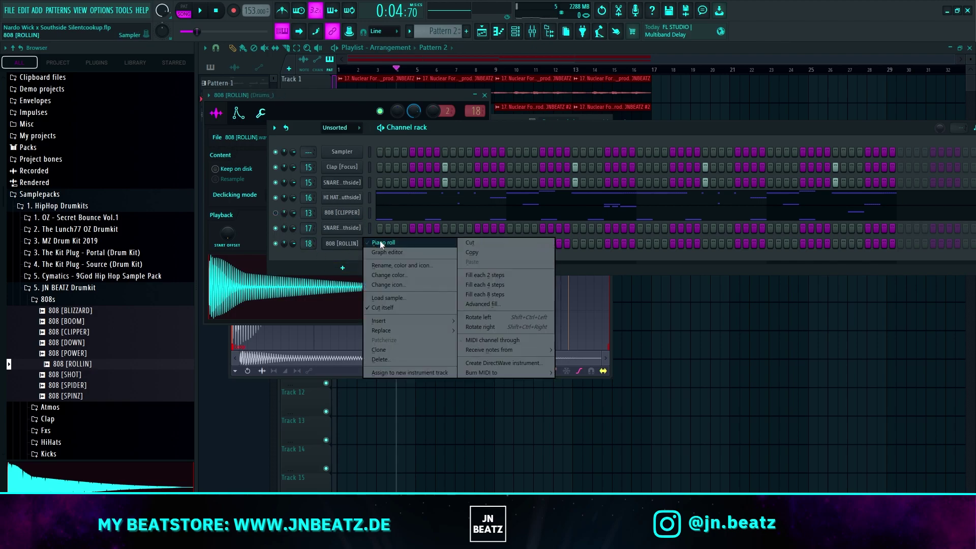
left_click(379, 247)
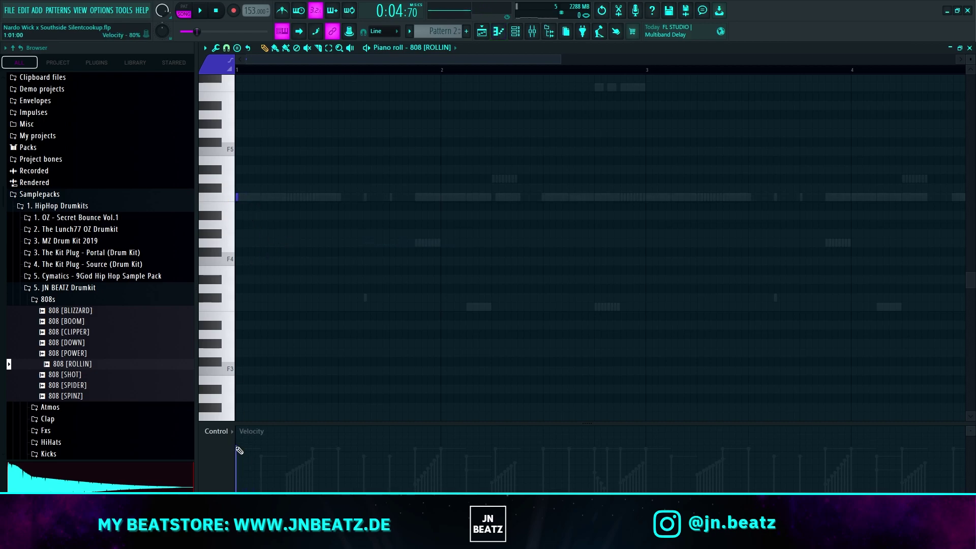
key("space")
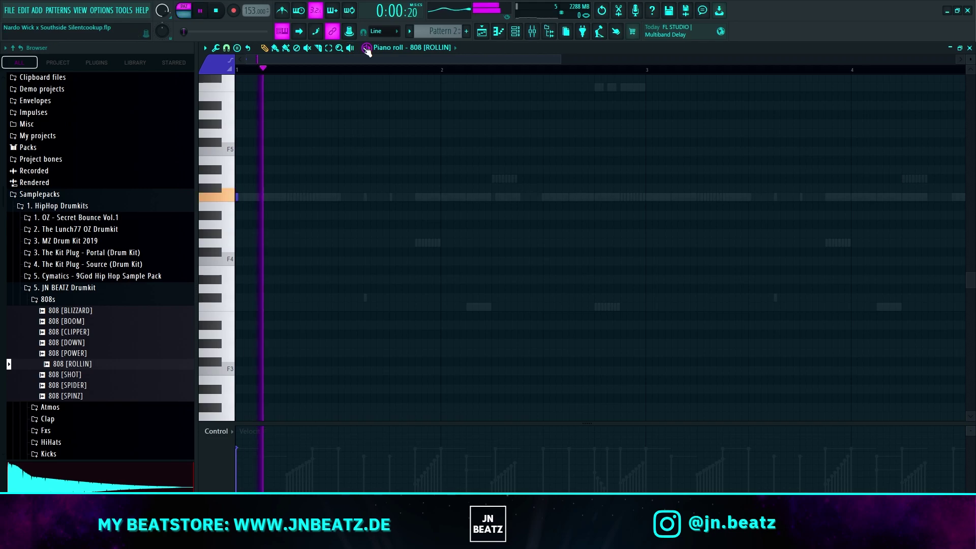
key("F6")
key("space")
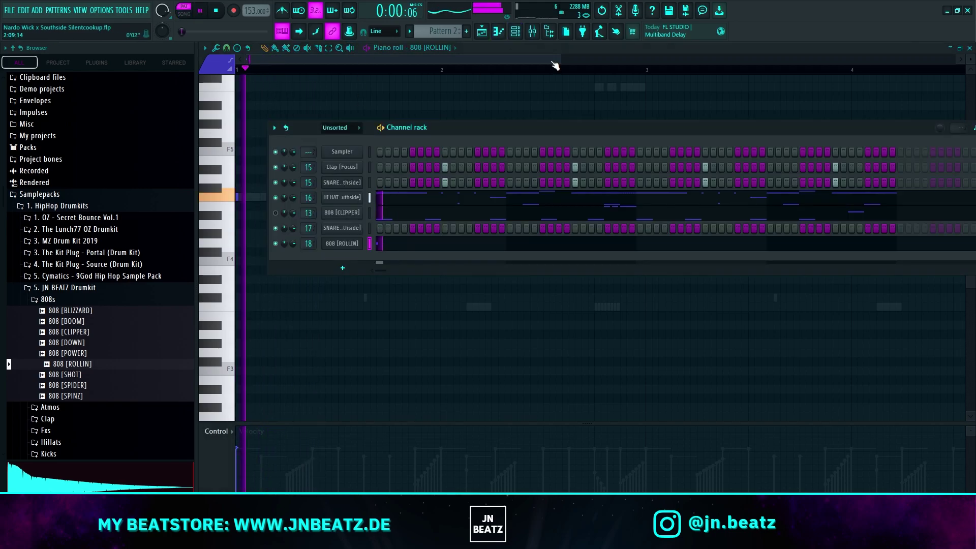
Load Unison Mangler in slot 1 of mixer track 18 while the pattern plays, then stop playback
left_click(533, 32)
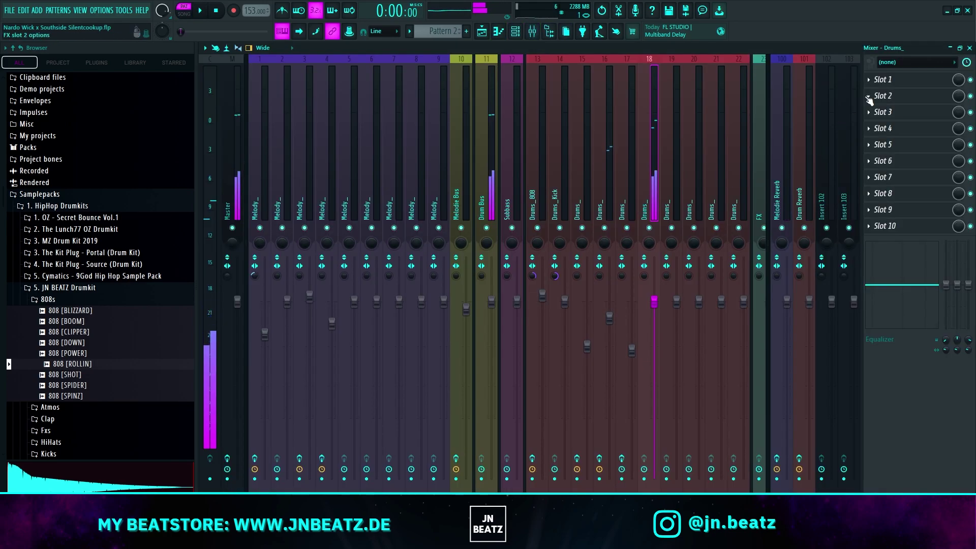
key("space")
left_click(890, 80)
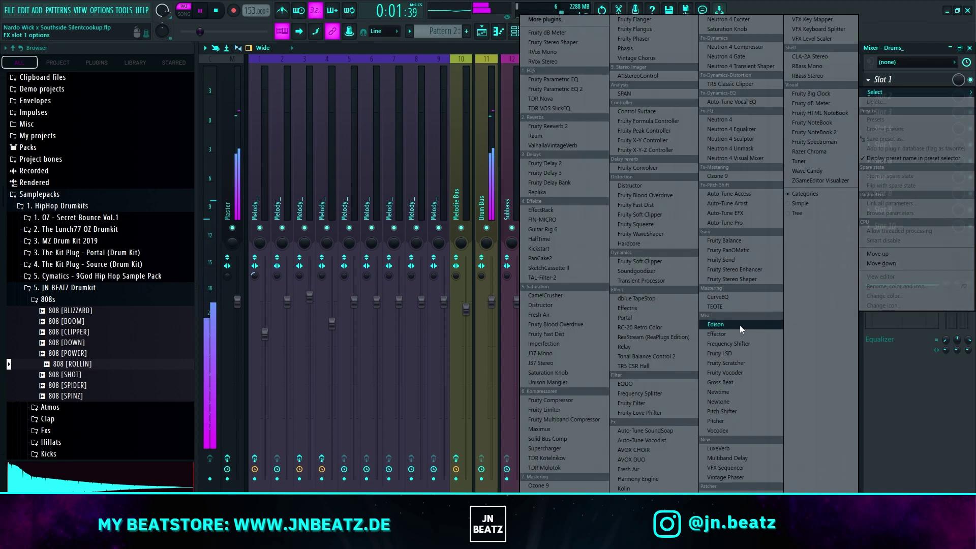
left_click(577, 380)
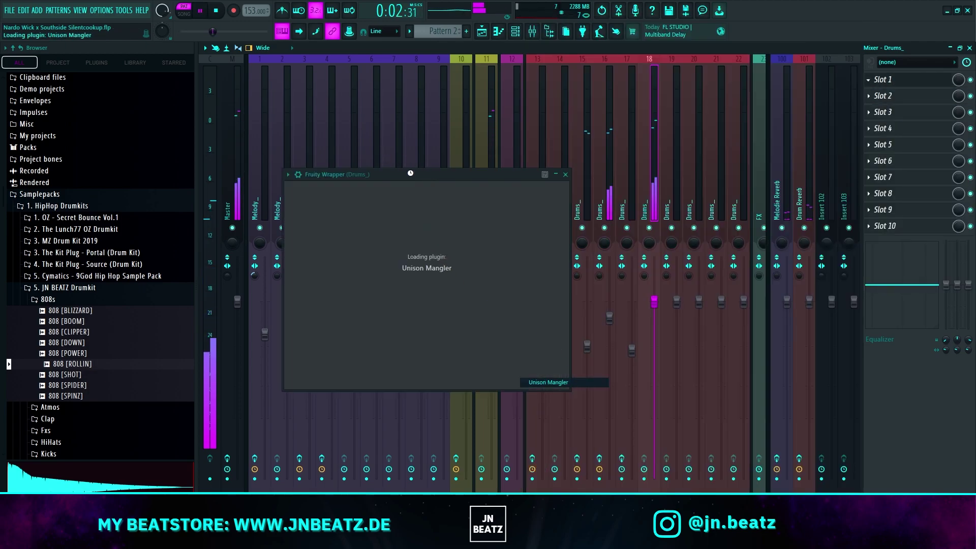
key("space")
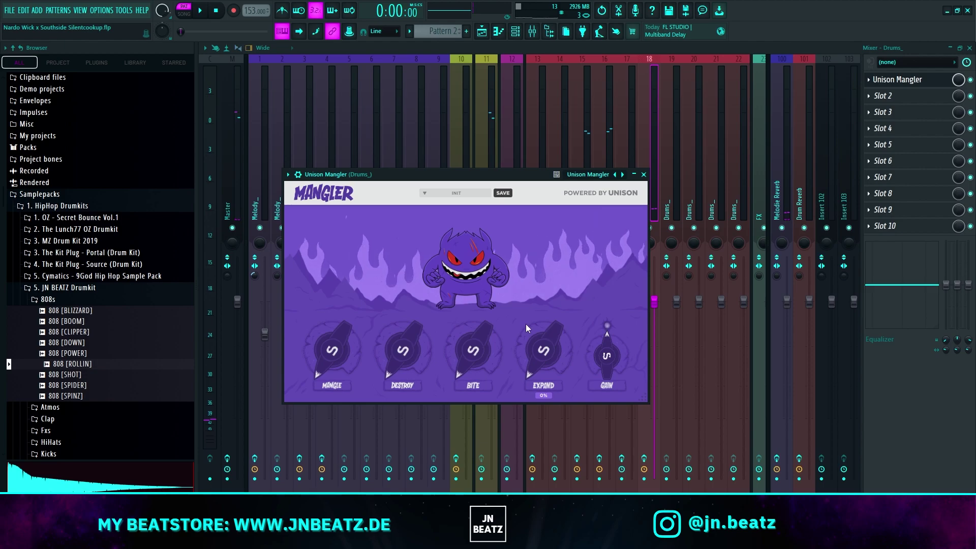
Set Mangler's Expand to 31% and raise Bite to over half, auditioning the 808
left_click_drag(538, 334, 535, 296)
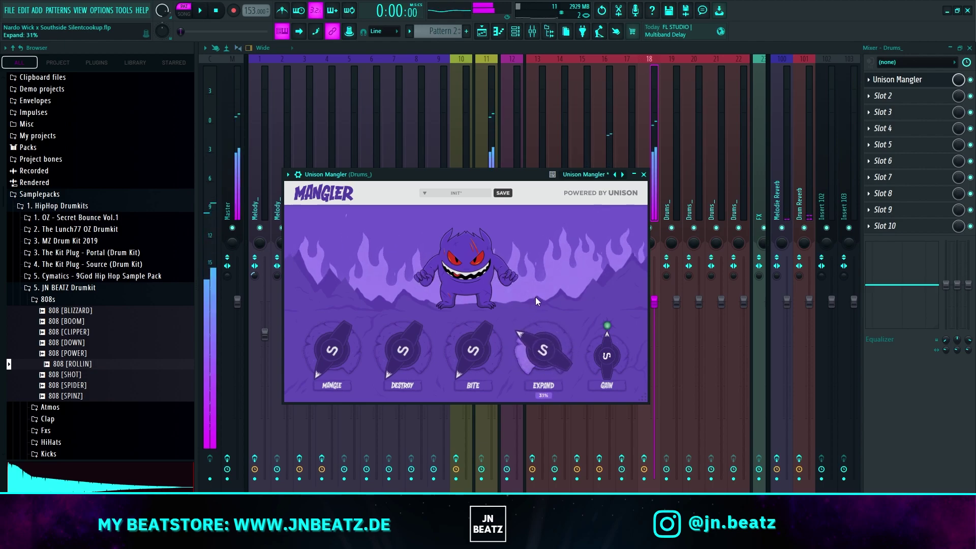
left_click_drag(476, 352, 476, 261)
key("space")
key("space")
key("space")
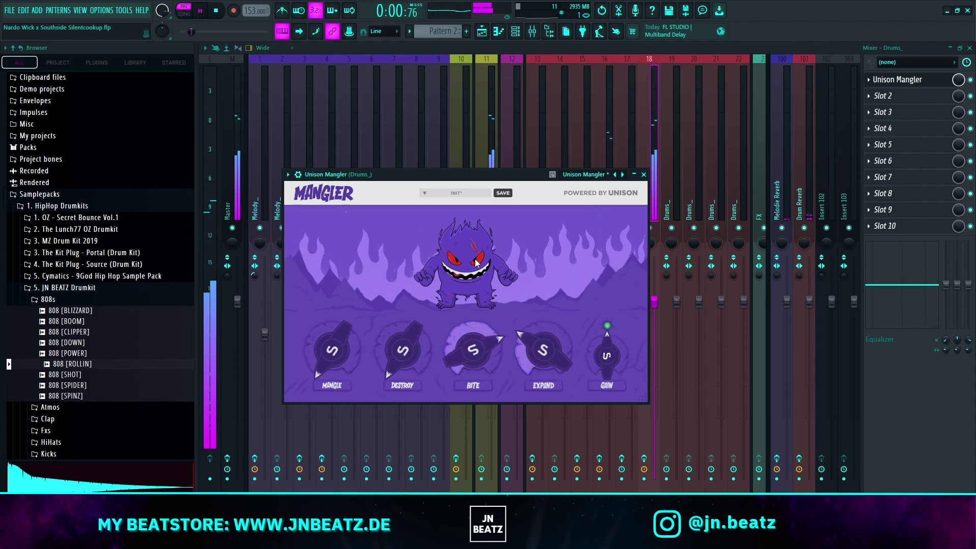
key("space")
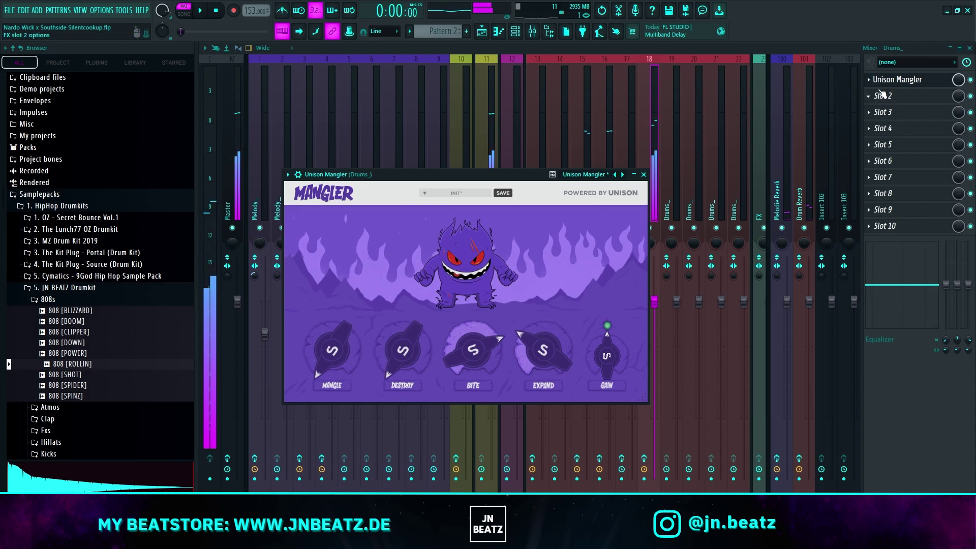
Load Fruity Parametric EQ 2 in slot 2 of track 18 and cut band 2 in the bass range
left_click(883, 95)
left_click(556, 89)
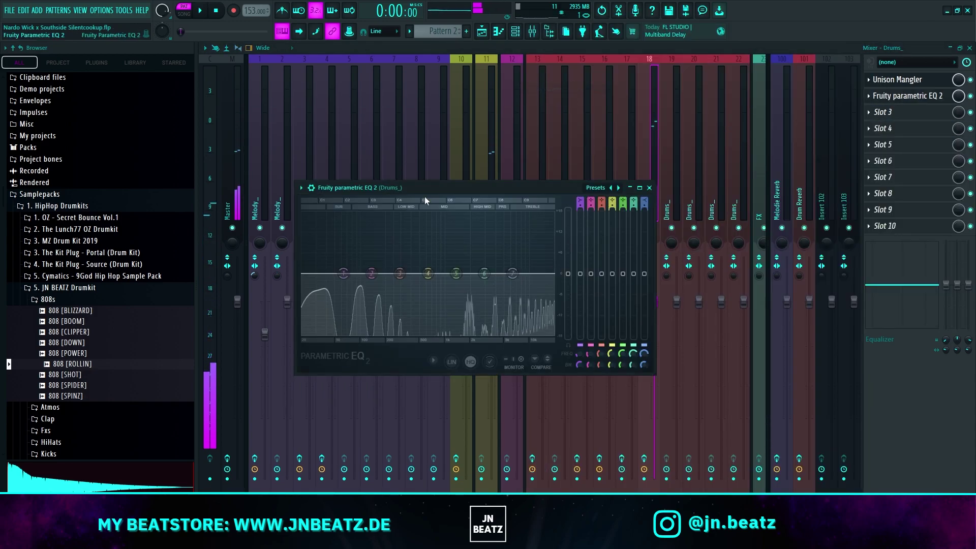
key("space")
left_click_drag(381, 279, 379, 225)
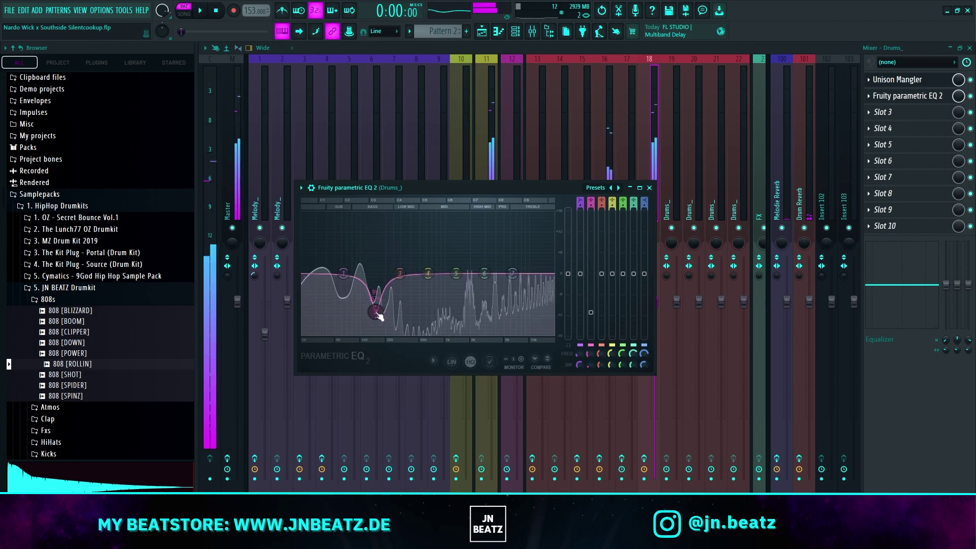
key("space")
Boost the treble with the equalizer's band 7, and cut band 5 to -9.4 dB at 1884 Hz with a 9% bandwidth
left_click_drag(529, 253, 530, 258)
left_click_drag(457, 274, 469, 305)
scroll(460, 247, "up", 3)
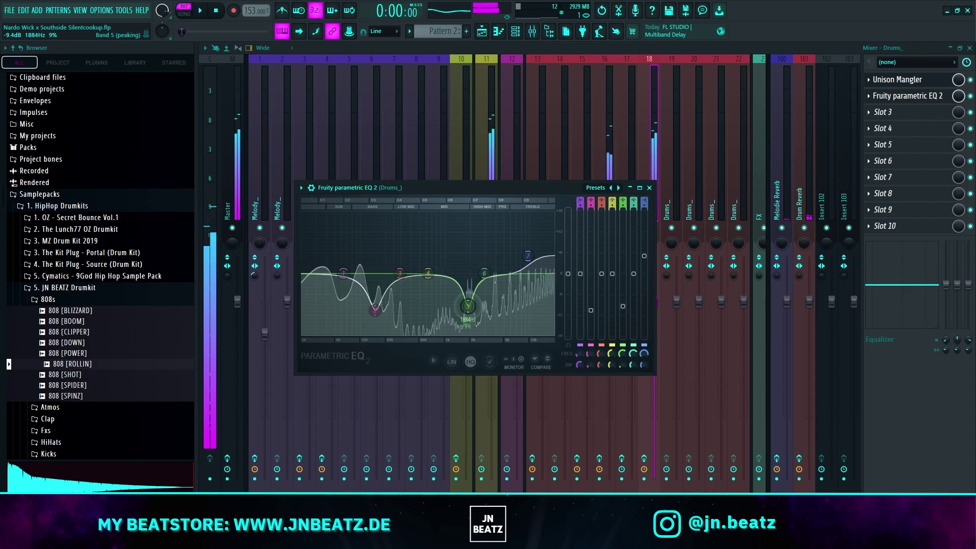
Load a second Fruity Parametric EQ 2 in slot 3, boosting band 1 and cutting band 2 in the low range
left_click(882, 113)
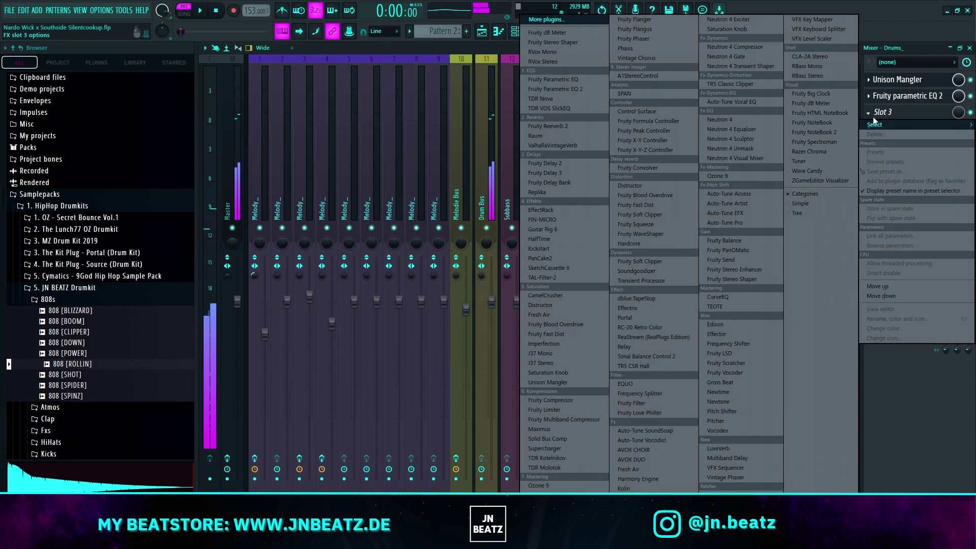
left_click(585, 87)
key("space")
left_click_drag(279, 181, 254, 167)
left_click_drag(307, 181, 272, 207)
key("space")
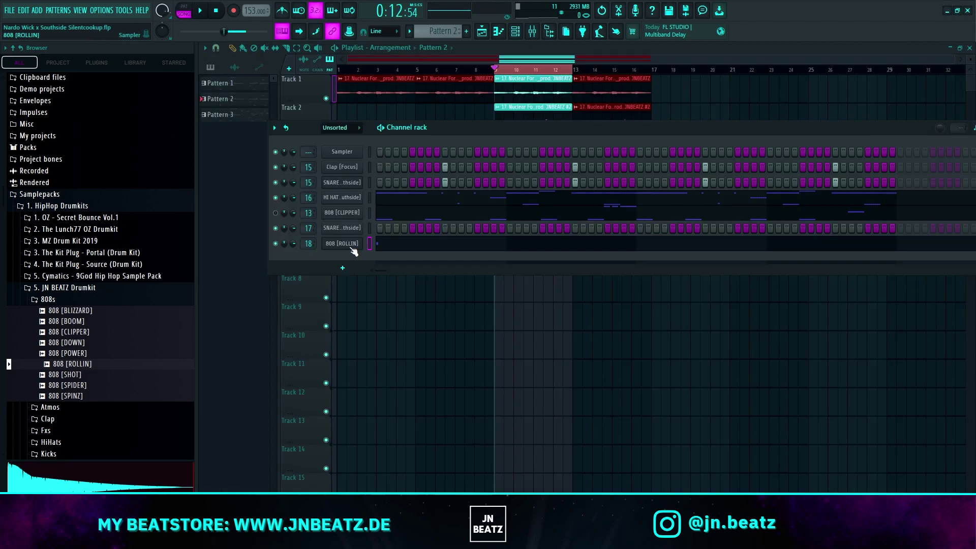
Add two more C5 notes in bar 1 of the 808 [ROLLIN] piano roll
right_click(362, 243)
left_click(346, 248)
right_click(363, 239)
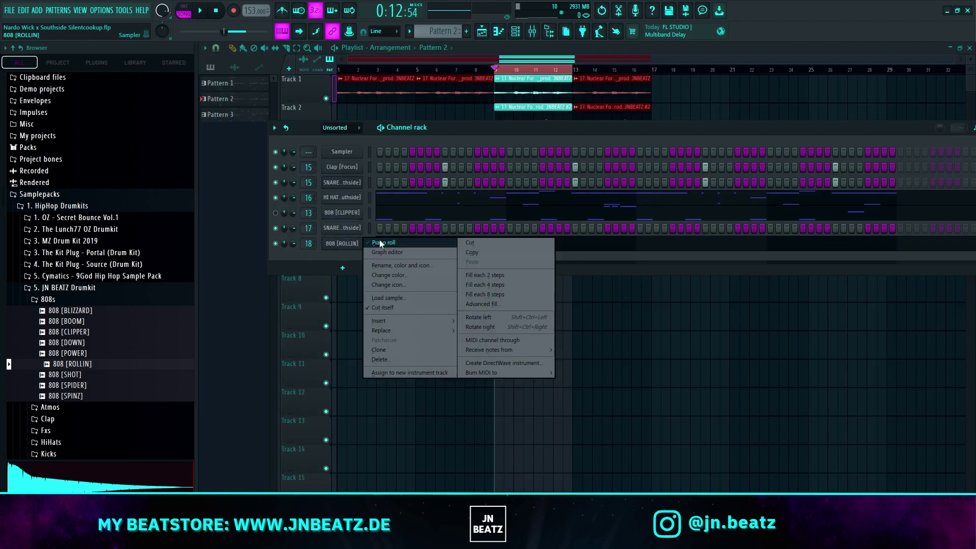
left_click(379, 243)
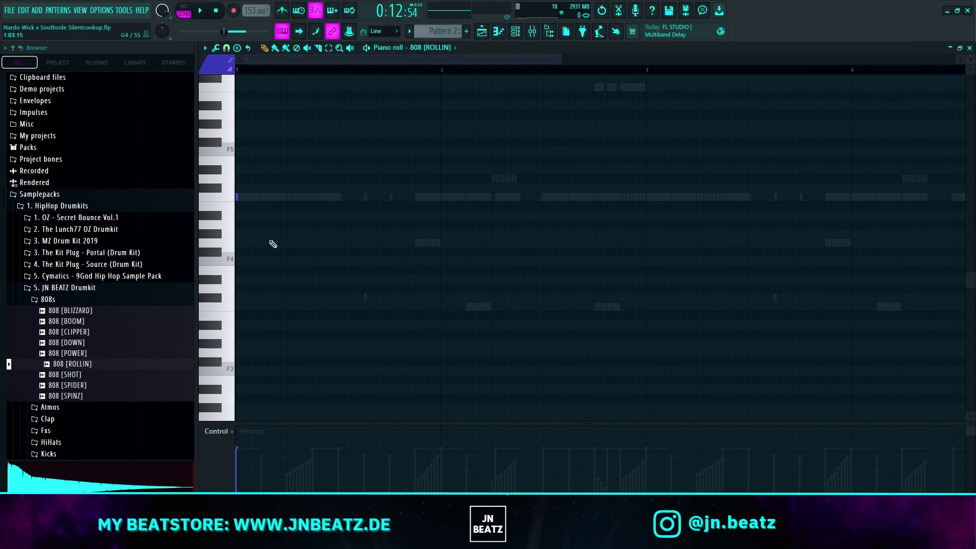
key("space")
left_click(314, 197)
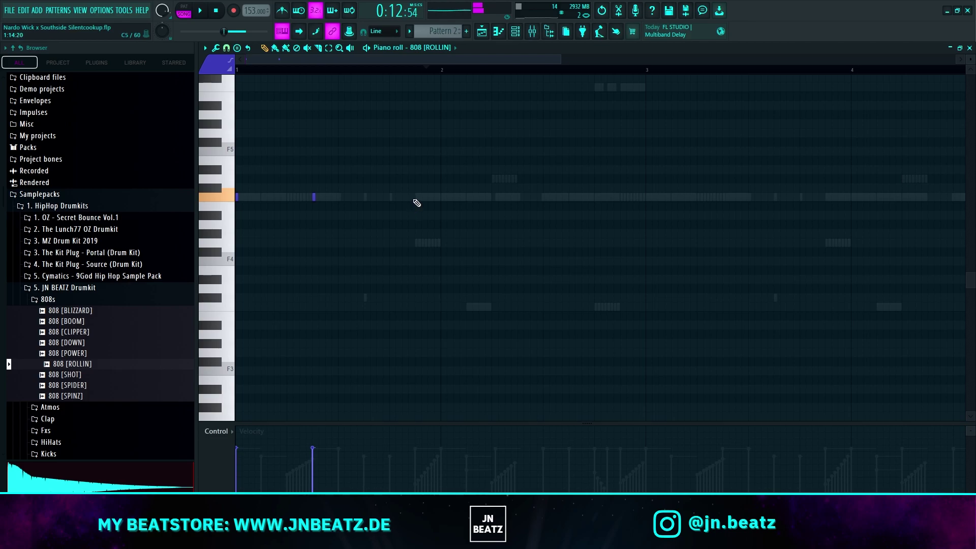
scroll(453, 240, "down", 3)
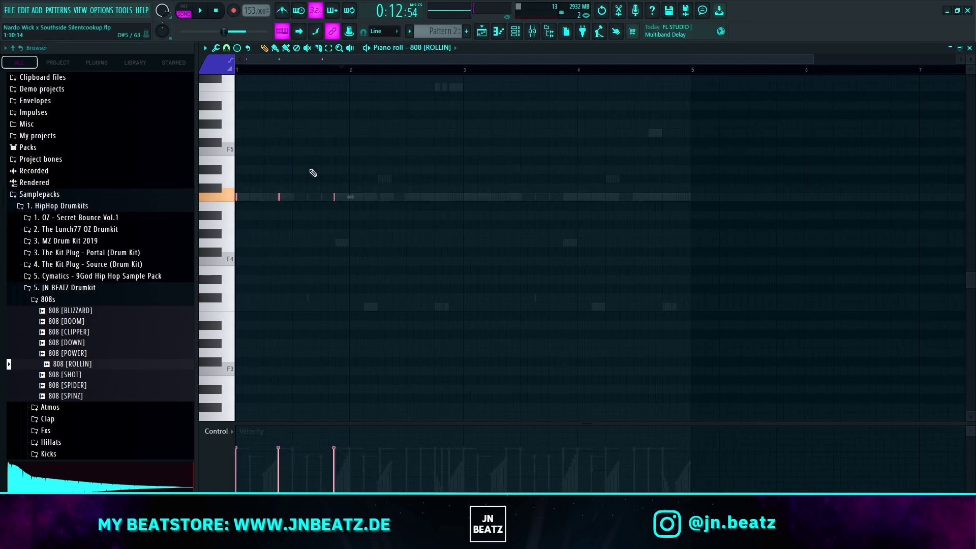
Duplicate the three 808 [ROLLIN] notes to the start of bar 3 and audition them with the mixer shown
key("space")
left_click_drag(337, 198, 465, 200)
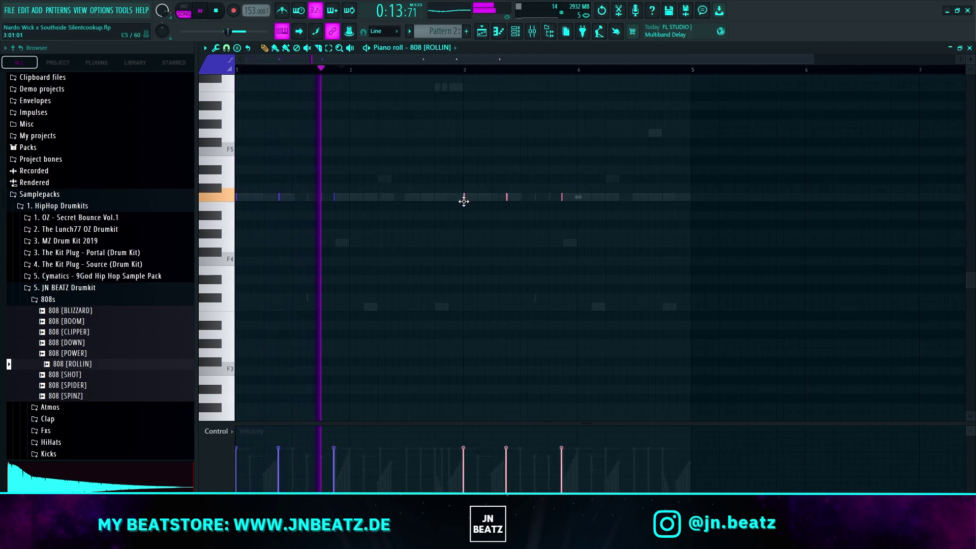
scroll(490, 279, "down", 1)
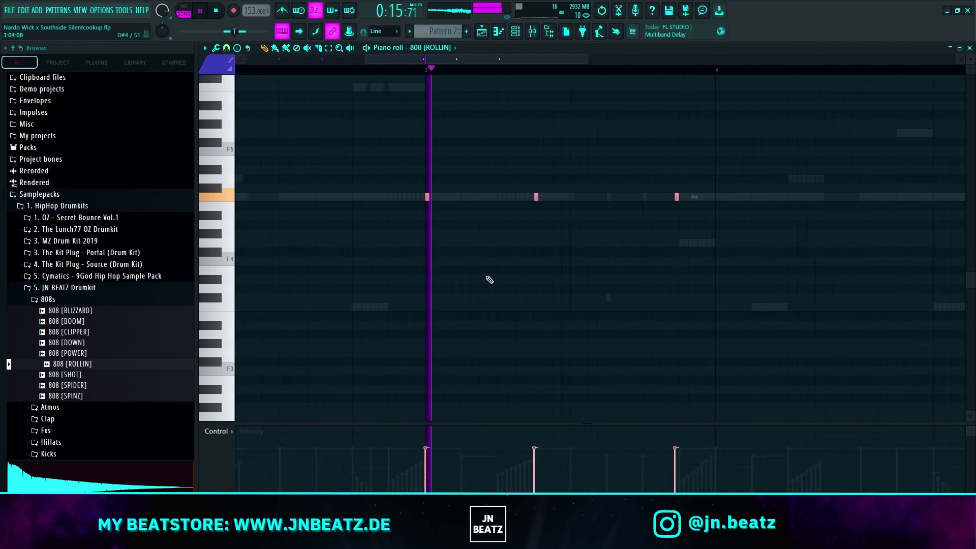
key("F9")
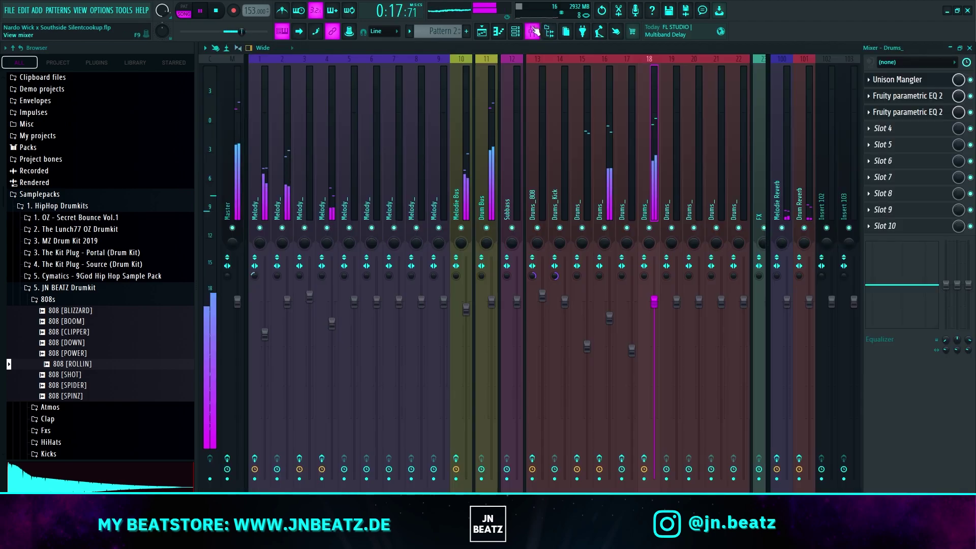
key("space")
key("space")
Lower the volume of the Nuclear Forces #2 melody on mixer track 2 during playback, and return to the playlist
key("F5")
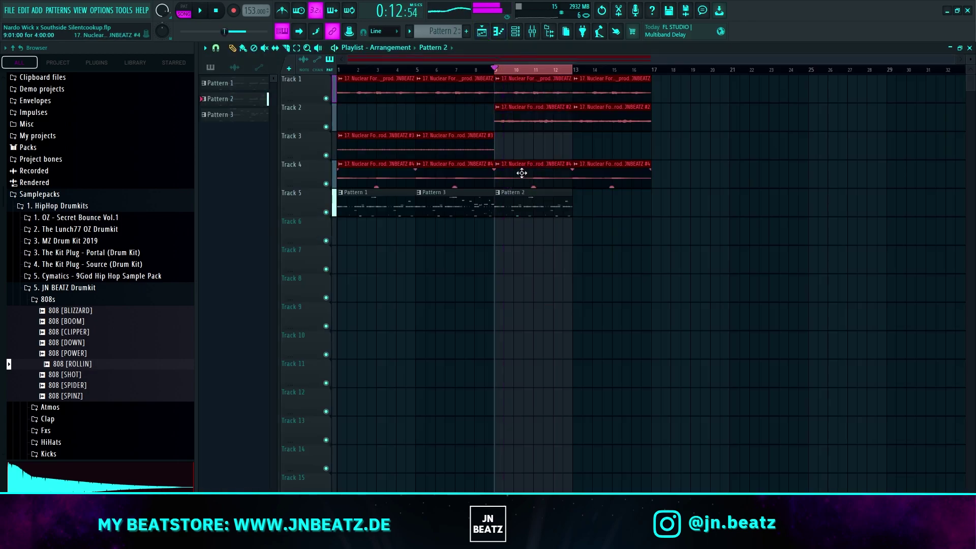
double_click(523, 108)
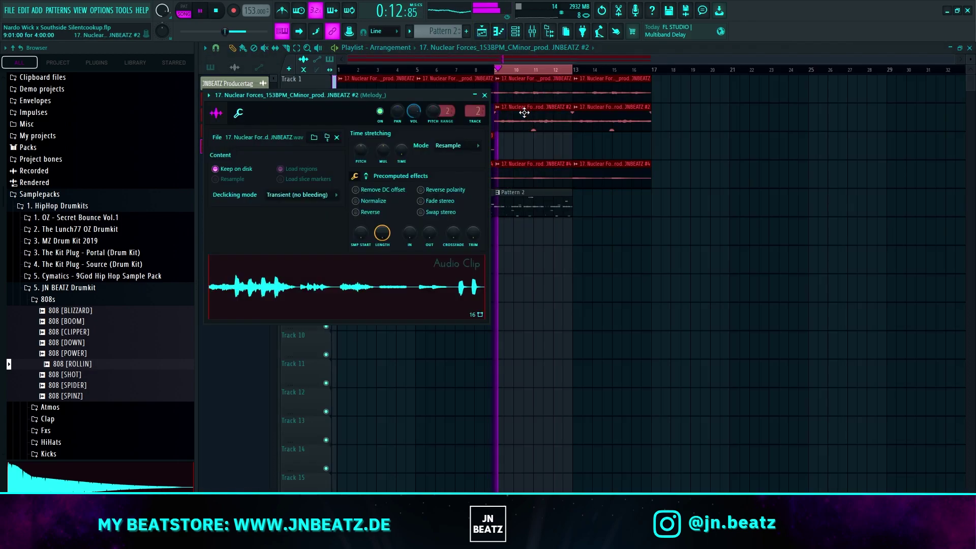
key("space")
left_click(532, 31)
key("space")
left_click_drag(288, 302, 287, 361)
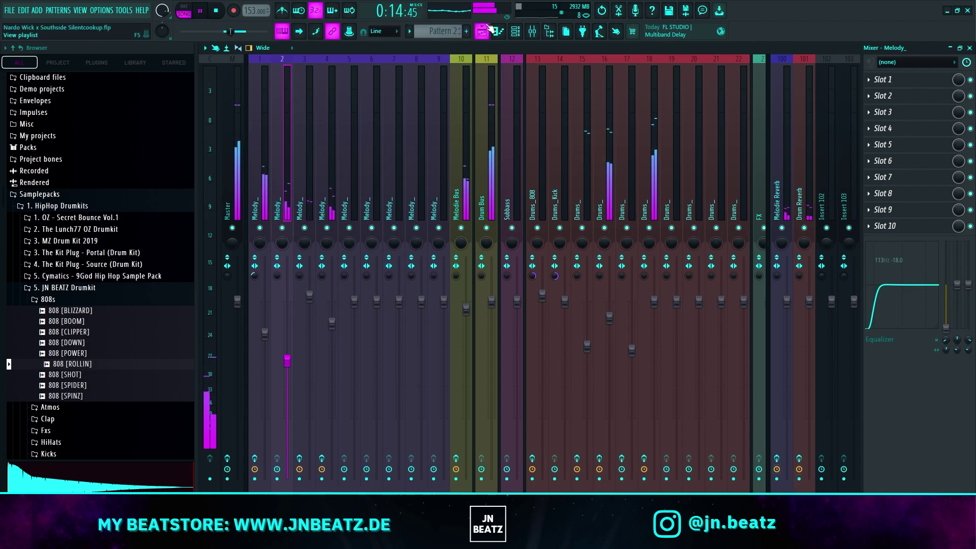
key("F5")
key("space")
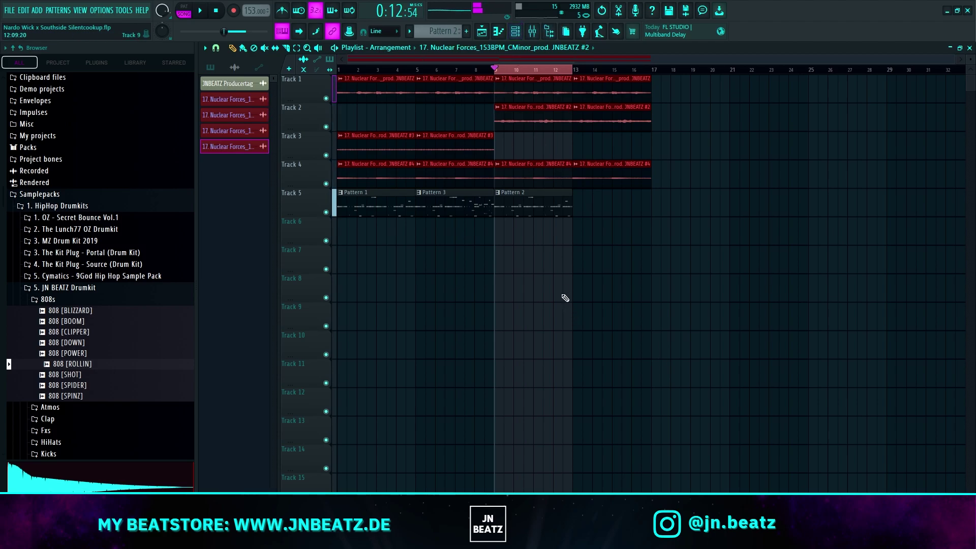
Select Pattern 2 from its playlist clip and show all channel groups in the channel rack
left_click(539, 204)
key("space")
key("F6")
left_click(330, 128)
left_click(338, 136)
key("space")
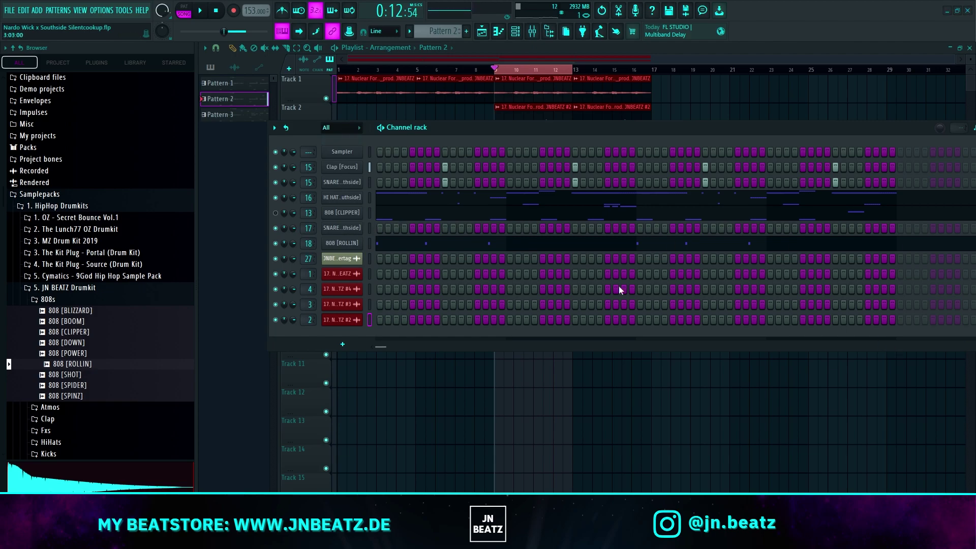
Remove the bar 1 notes from the 808 [CLIPPER] piano roll in Pattern 2 and audition the result
left_click(420, 219)
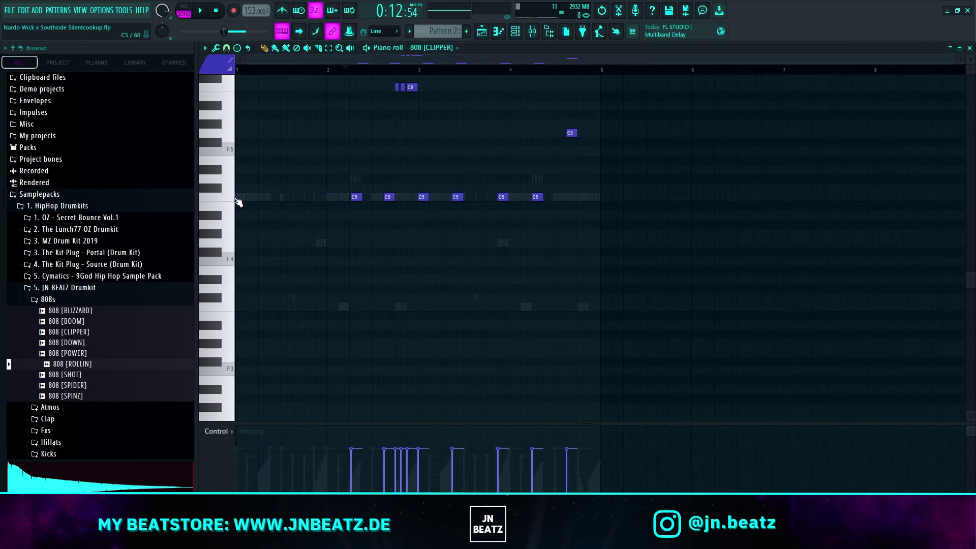
key("space")
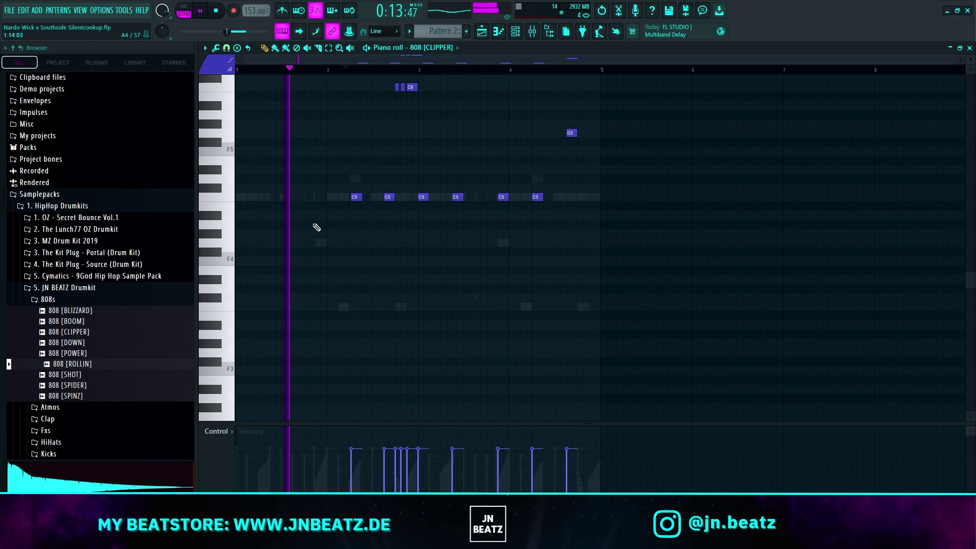
key("space")
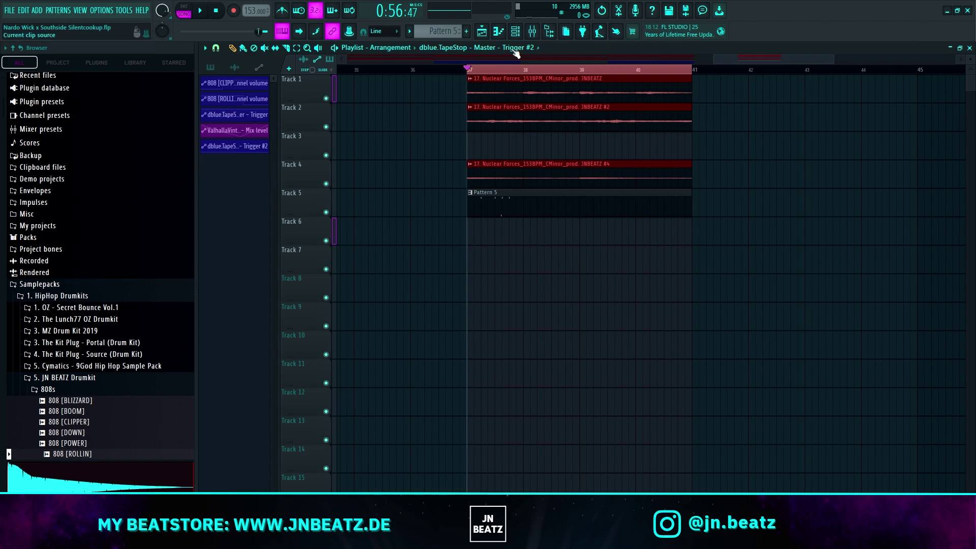
Load dblue.TapeStop in slot 7 of the Master mixer track
key("F9")
left_click(922, 182)
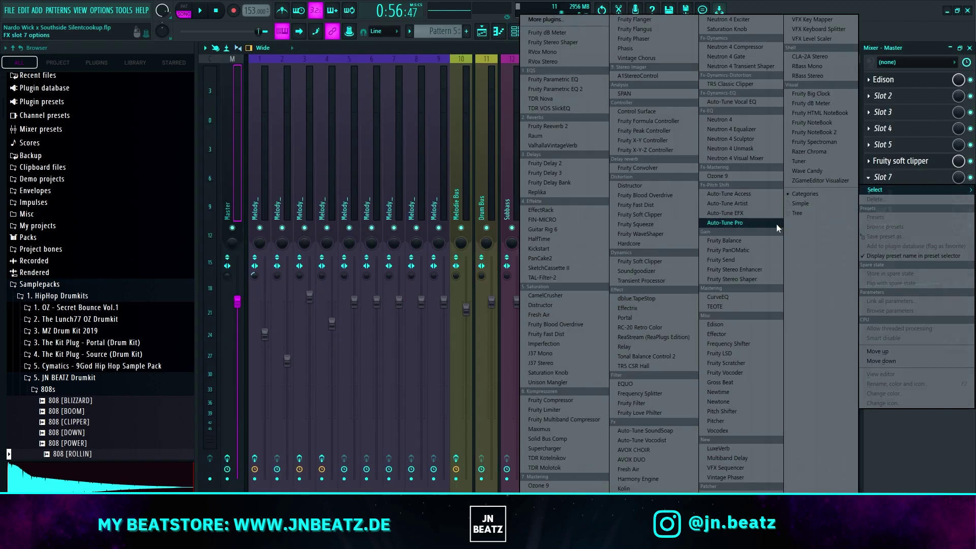
left_click(675, 299)
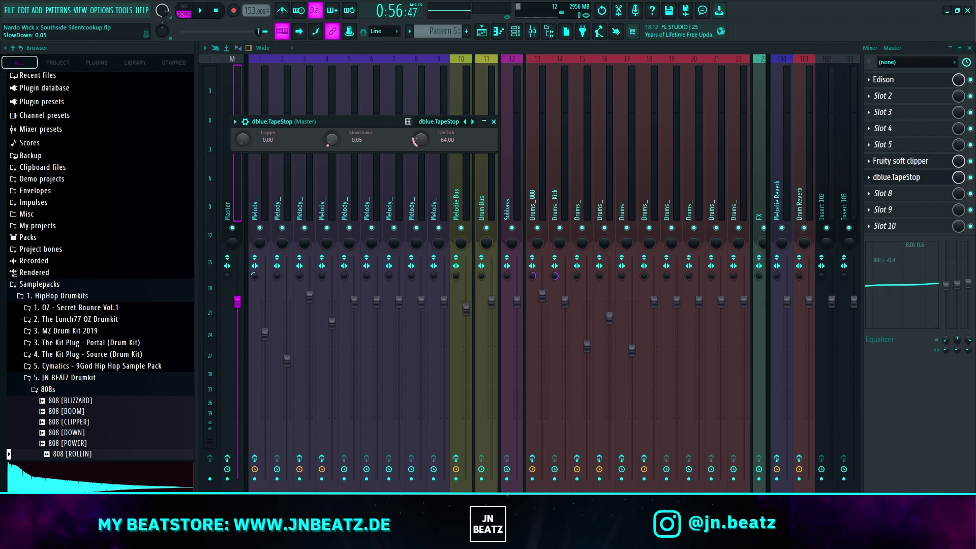
Create an automation clip for the Master dblue.TapeStop Trigger and raise its start and end points to maximum across bars 37 to 41
right_click(245, 142)
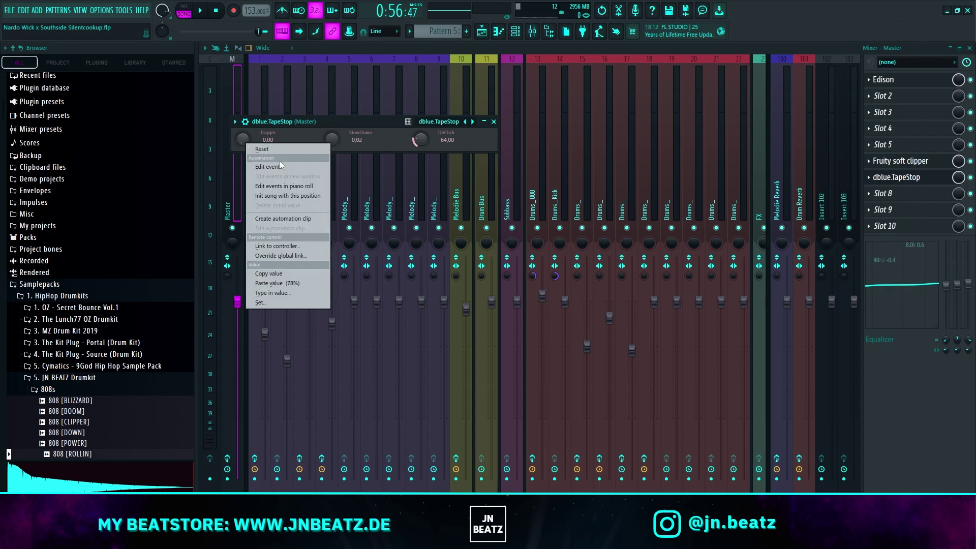
left_click(270, 219)
left_click(481, 33)
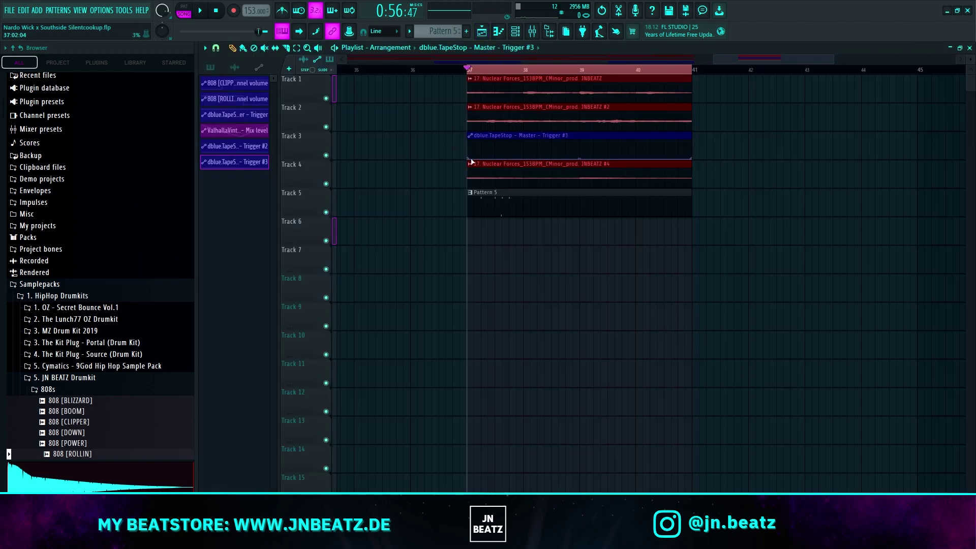
left_click_drag(471, 162, 458, 121)
left_click_drag(694, 156, 685, 133)
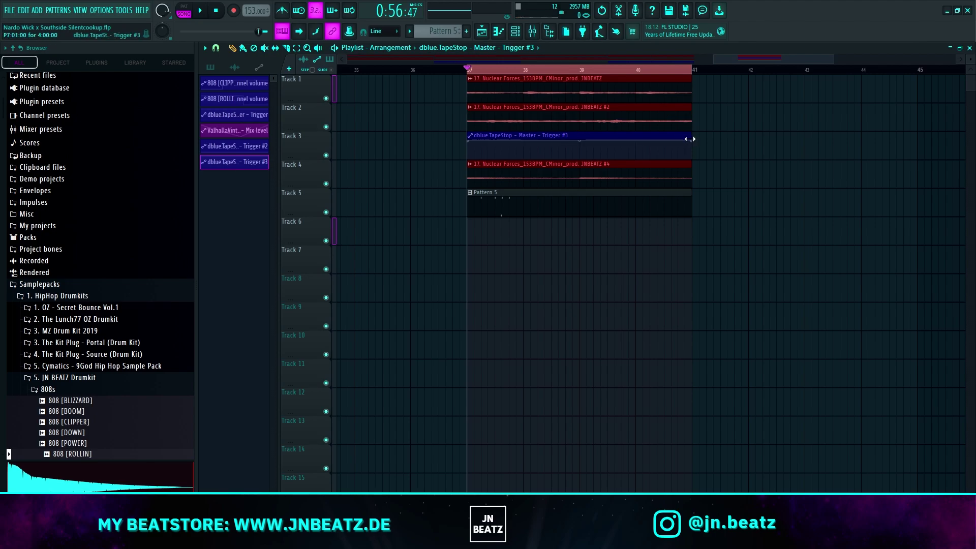
Move Edison to slot 9 of the Master mixer track, below dblue.TapeStop, and open it
left_click(532, 31)
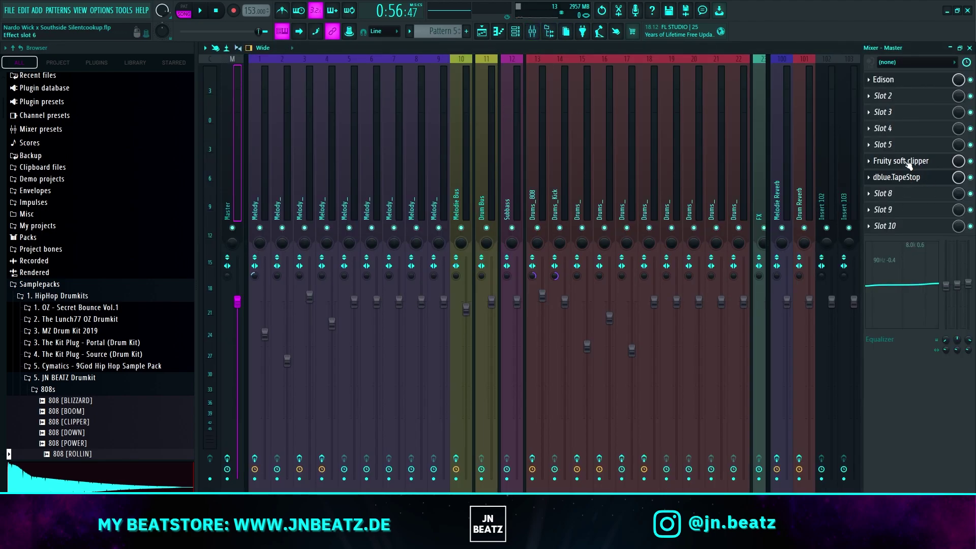
left_click_drag(899, 132, 899, 213)
left_click(898, 210)
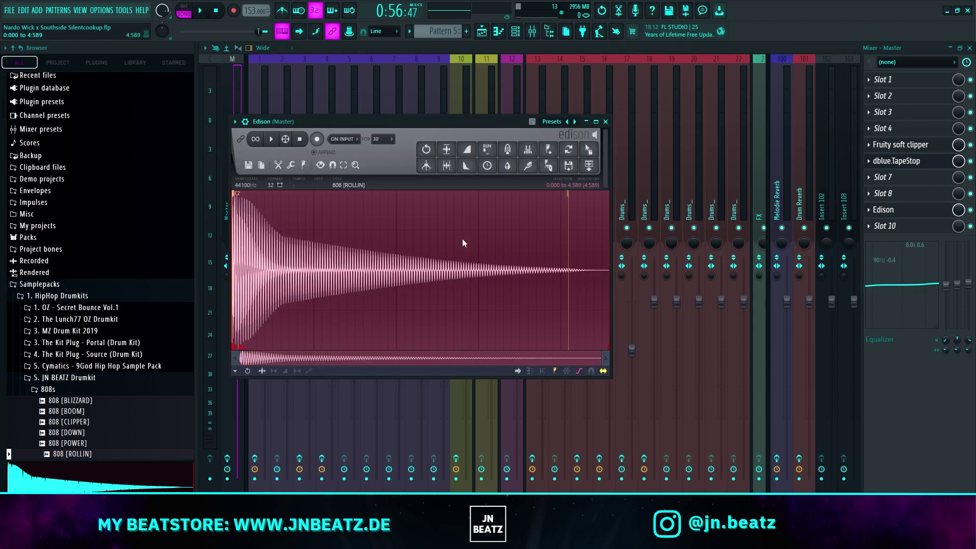
Record the tape-stopped playback in Edison and place the recording on playlist Track 7
left_click(317, 139)
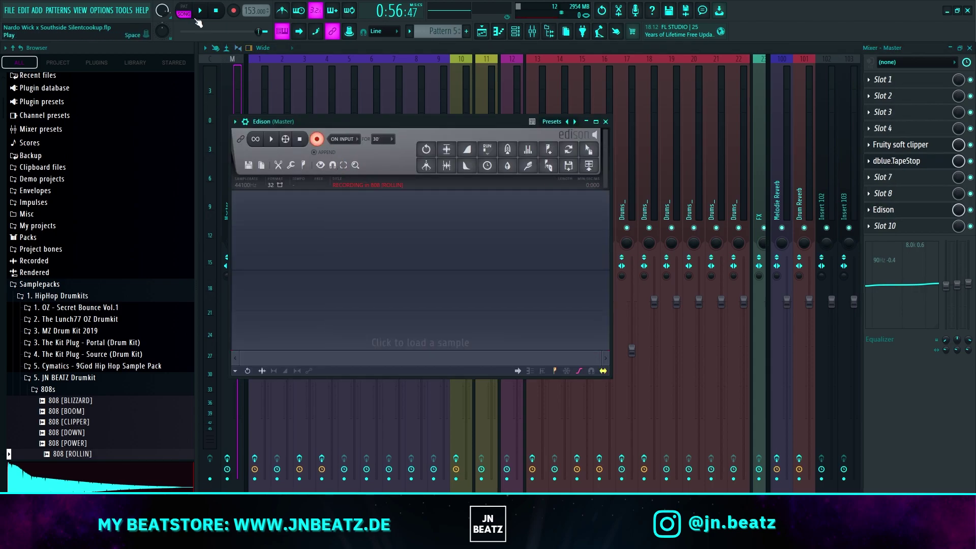
left_click(197, 19)
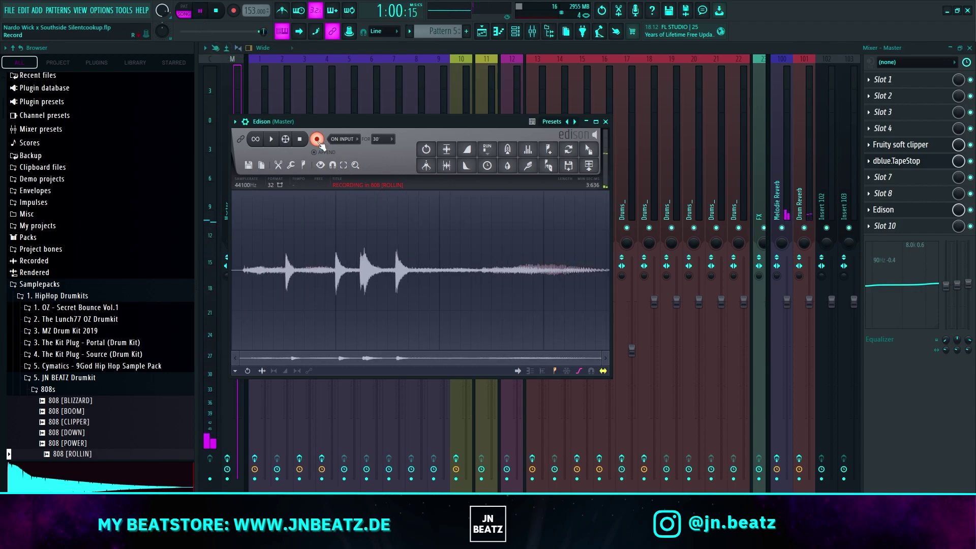
left_click_drag(589, 149, 596, 259)
key("space")
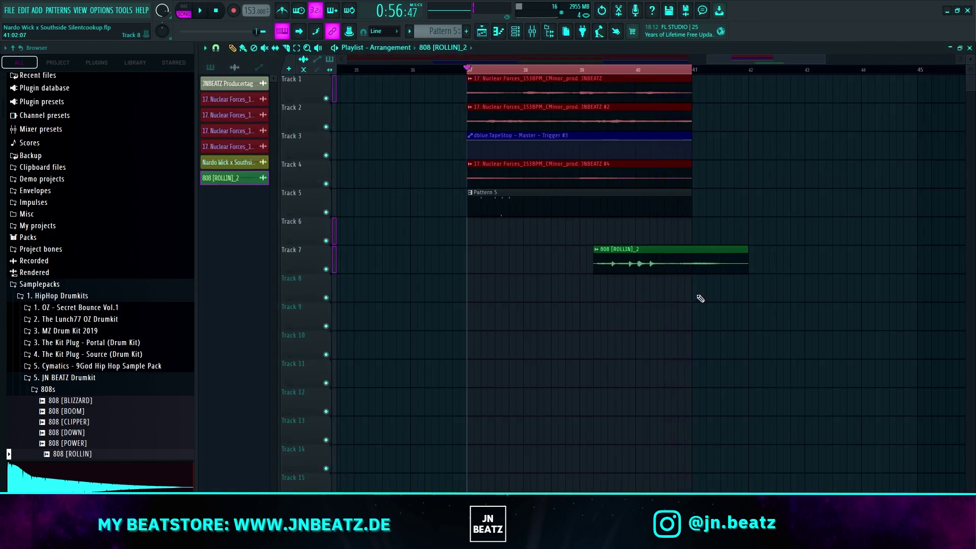
Reverse the recorded 808 [ROLLIN]_2 audio clip and disable dblue.TapeStop on the Master mixer track
double_click(684, 263)
left_click(379, 213)
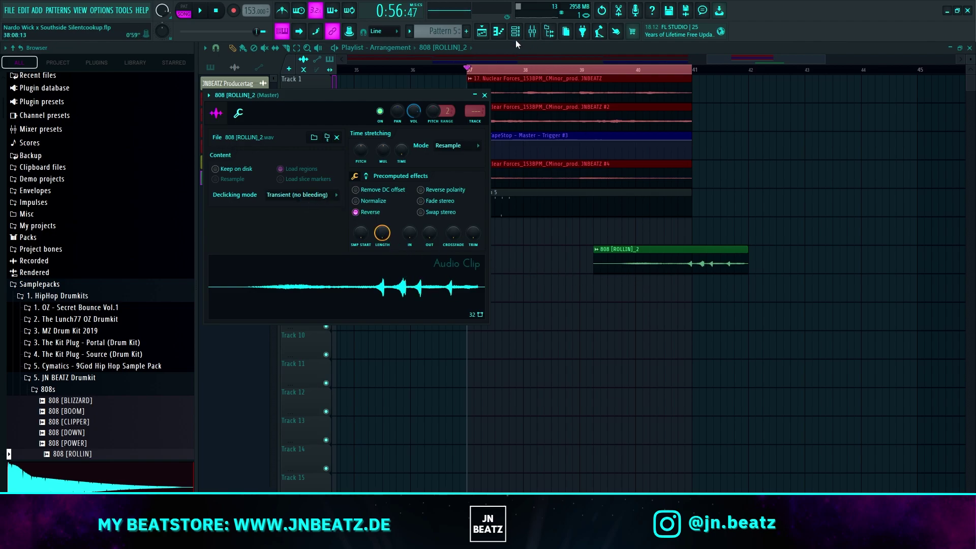
left_click(532, 32)
left_click(970, 160)
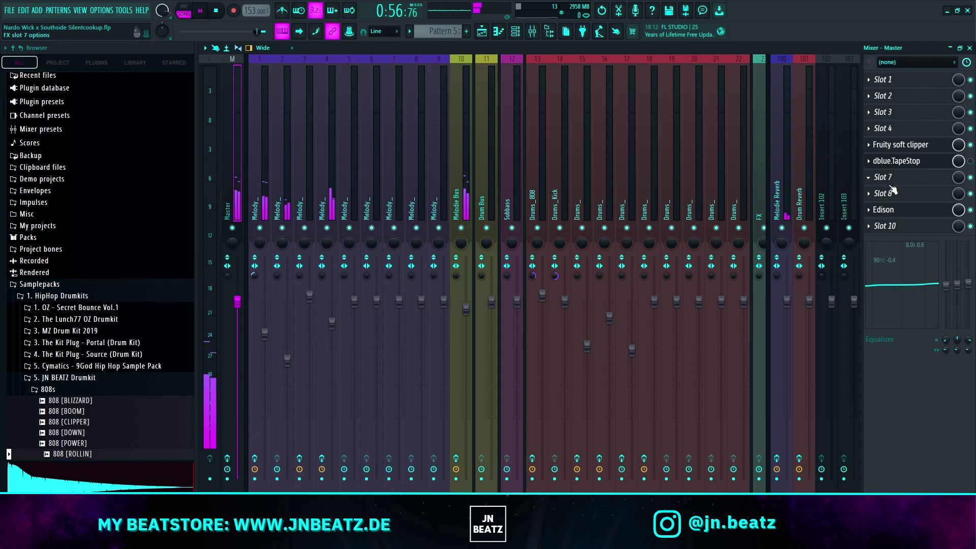
Shift the reversed recording on Track 7 to start about three quarters through bar 40, and audition the transition
left_click(493, 33)
left_click_drag(676, 254, 755, 259)
key("space")
left_click(747, 70)
left_click_drag(410, 59, 756, 62)
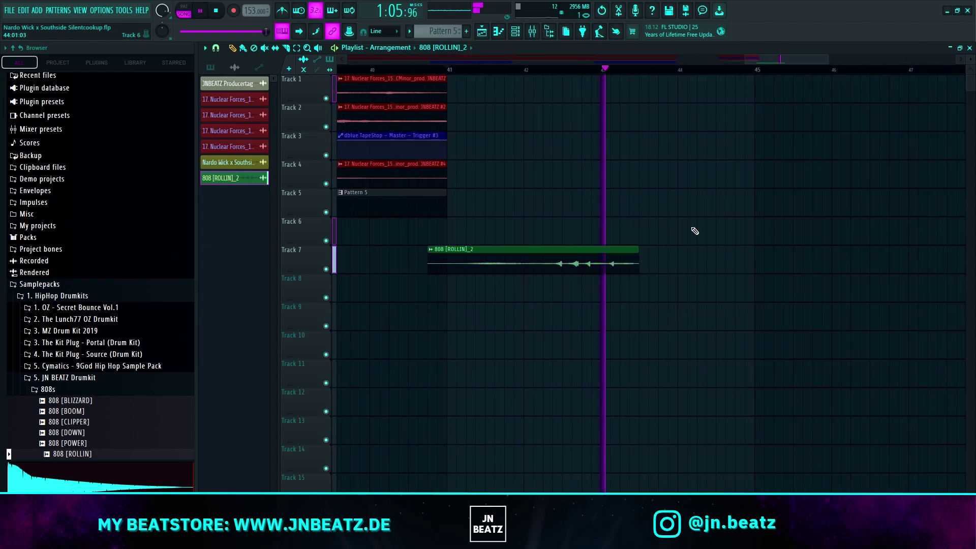
key("space")
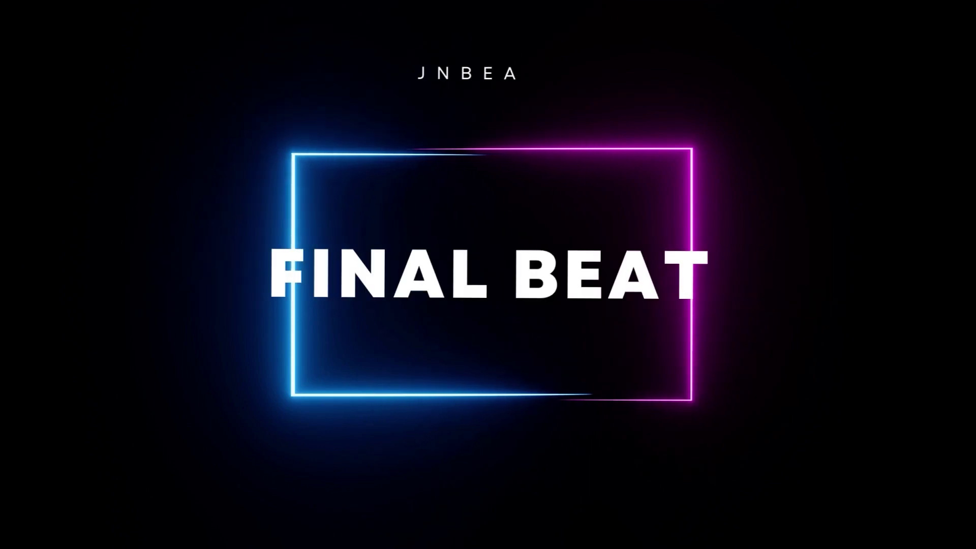